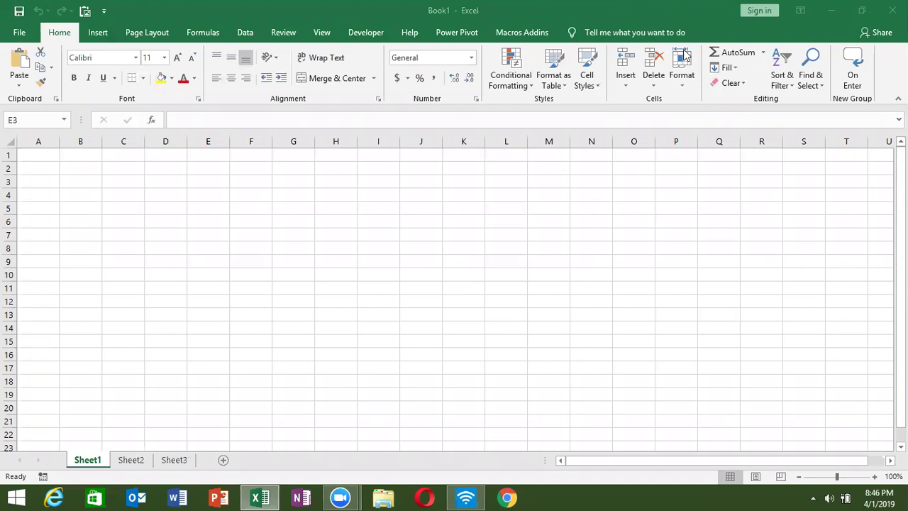
Browse the Text function list in the Formulas Function Library, then close it.
left_click(203, 32)
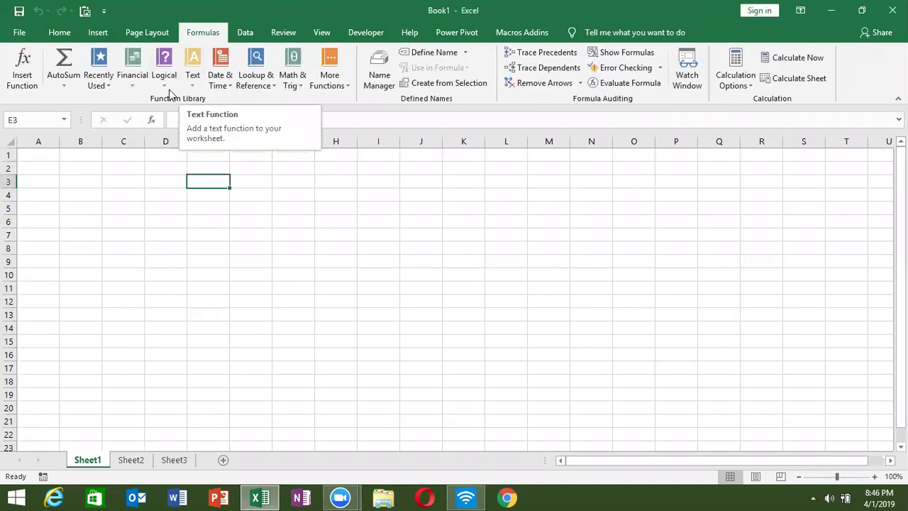
left_click(191, 83)
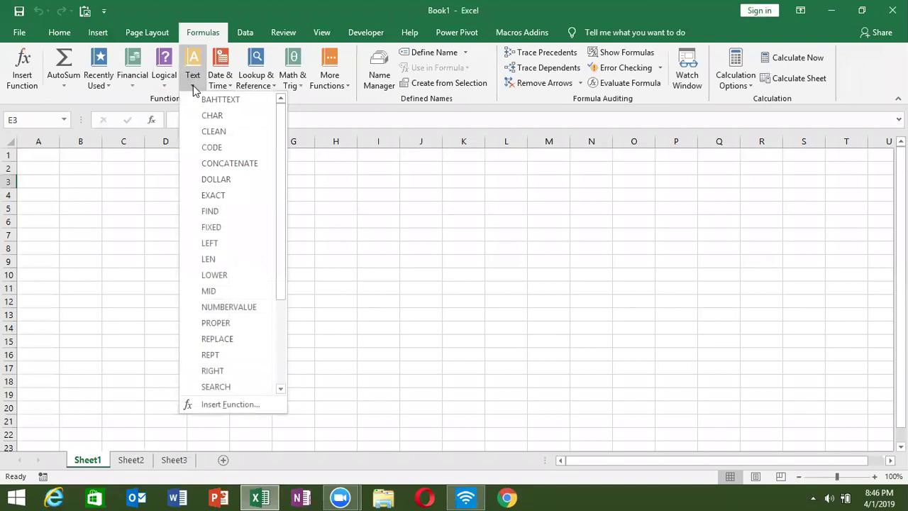
left_click(412, 217)
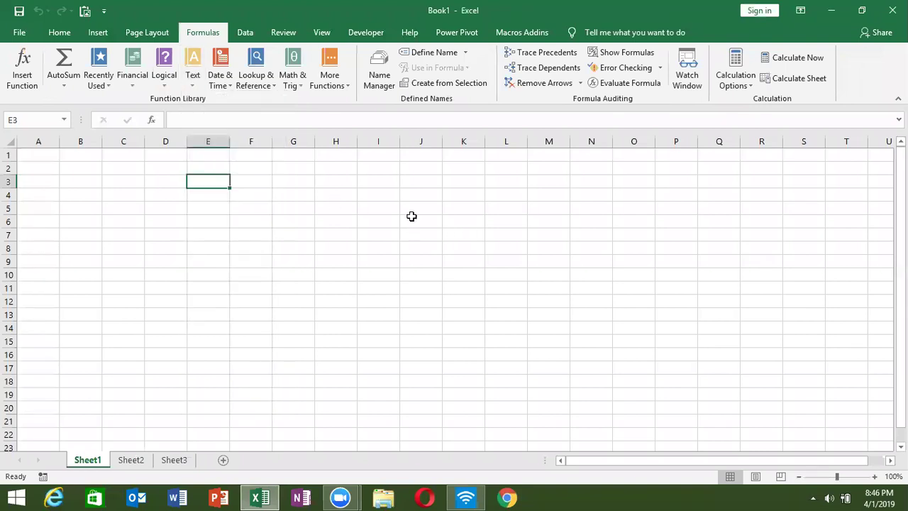
Enter the person's first name in B3 and last name in C3.
key("Left")
key("Left")
key("Left")
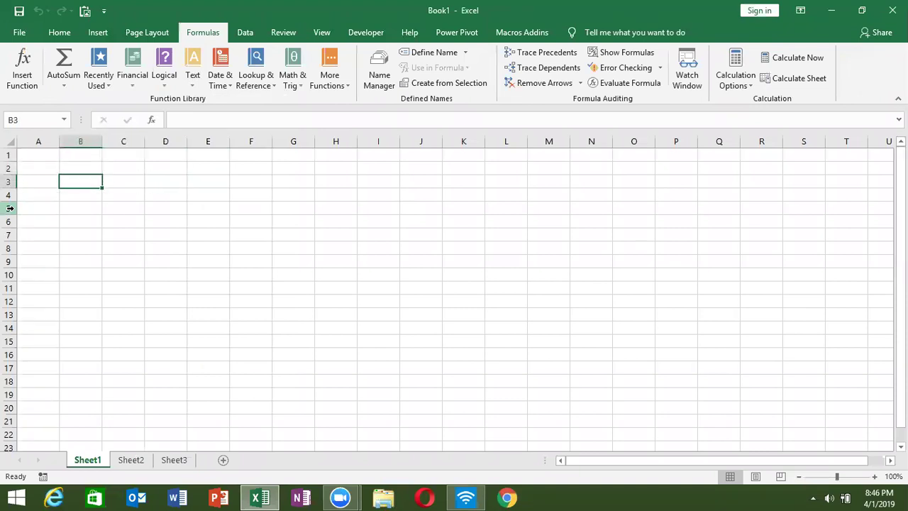
key("Tab")
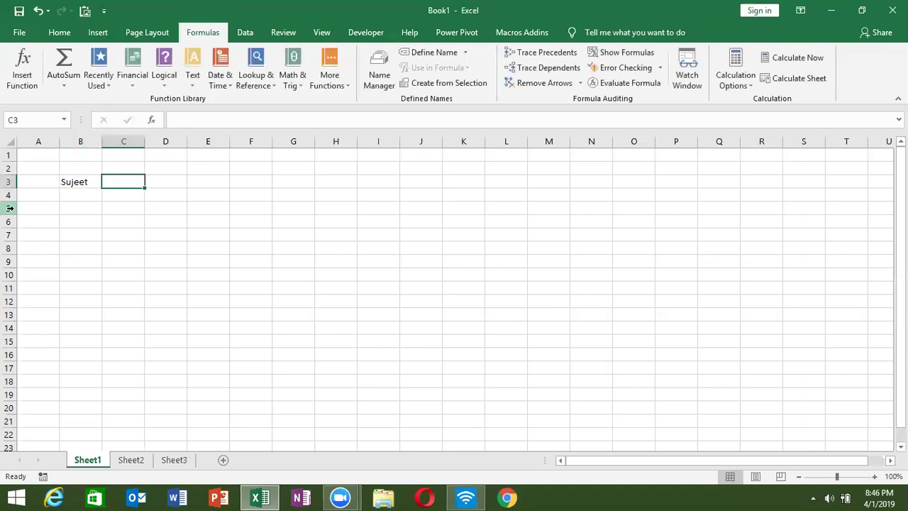
key("Tab")
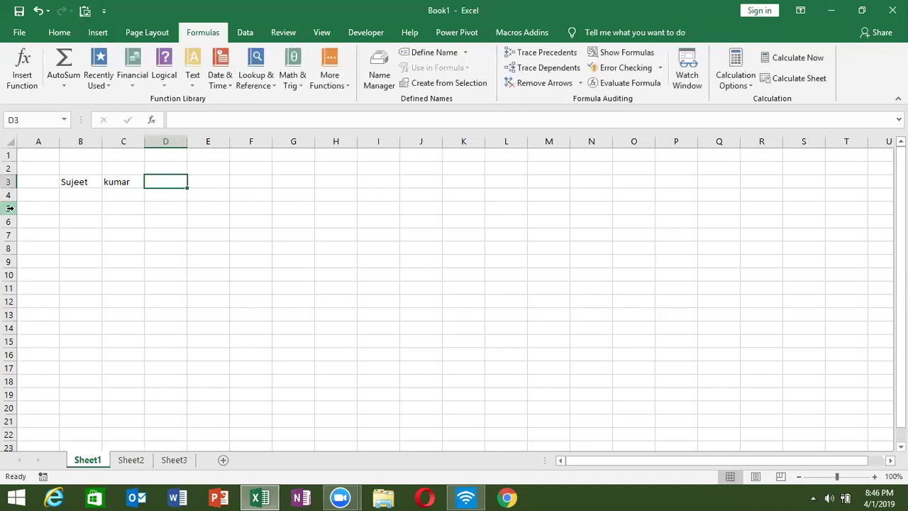
Enter =CONCATENATE(B3," ",C3) in D3 to join the names with a space.
type("=")
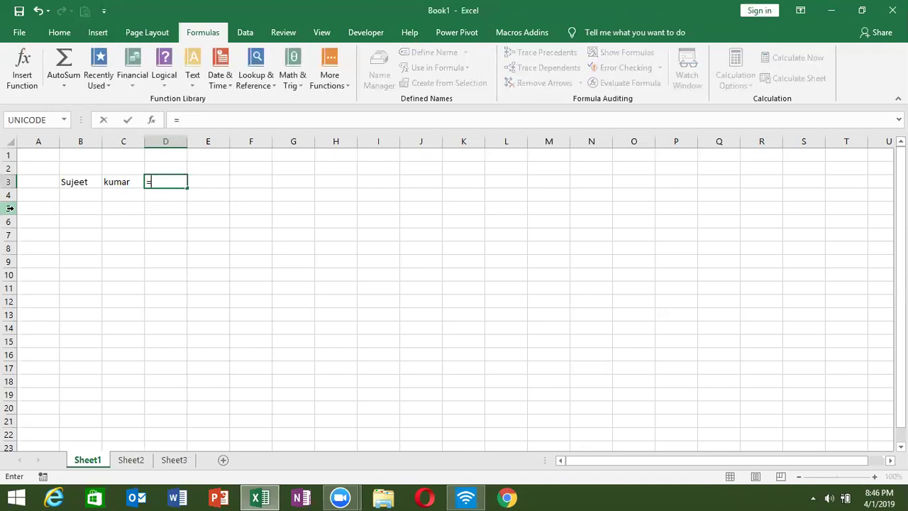
type("com")
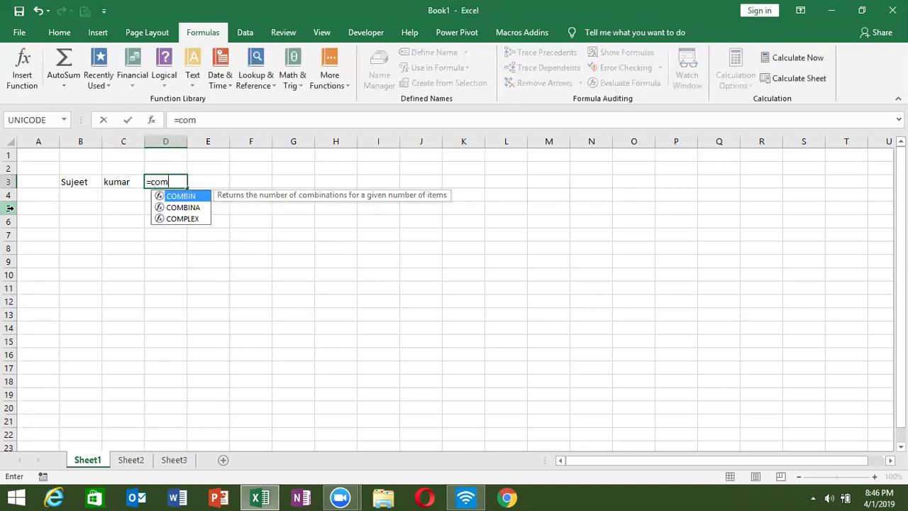
key("BackSpace")
type("n")
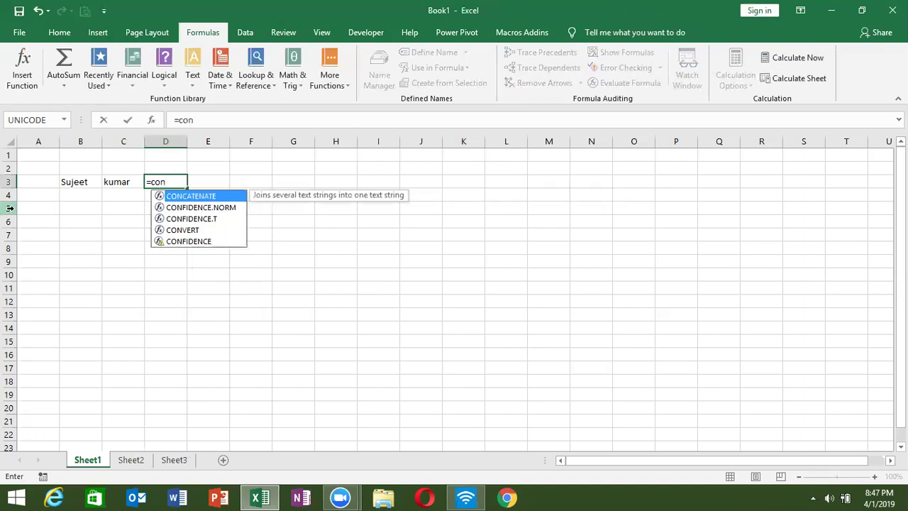
key("Tab")
key("Left")
key("Left")
type(",")
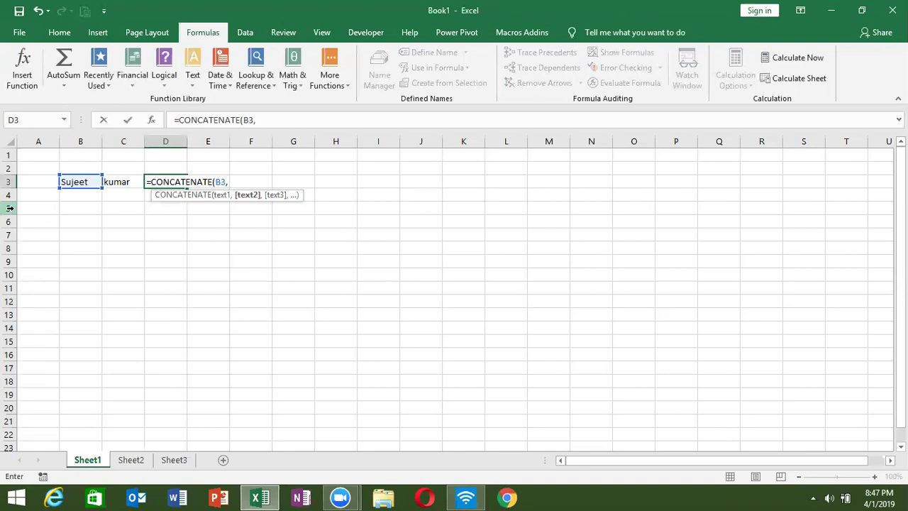
type("\" \",")
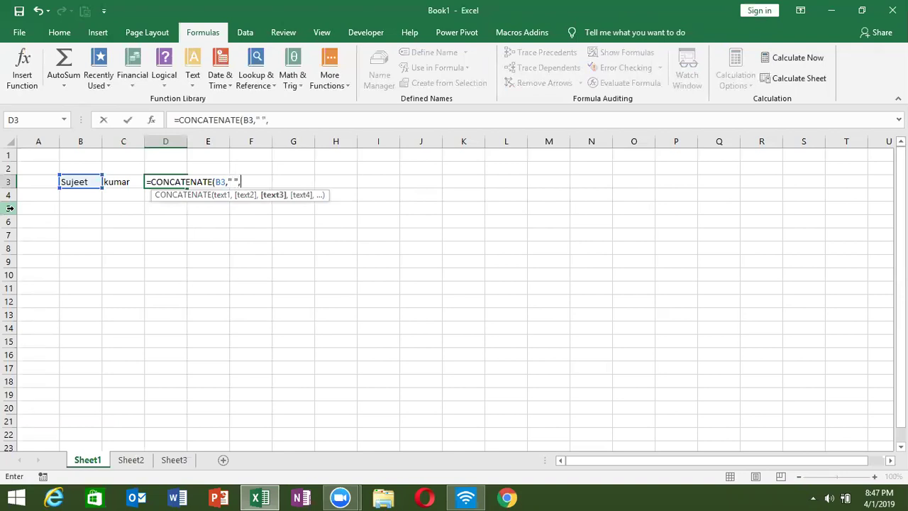
key("Left")
key("Return")
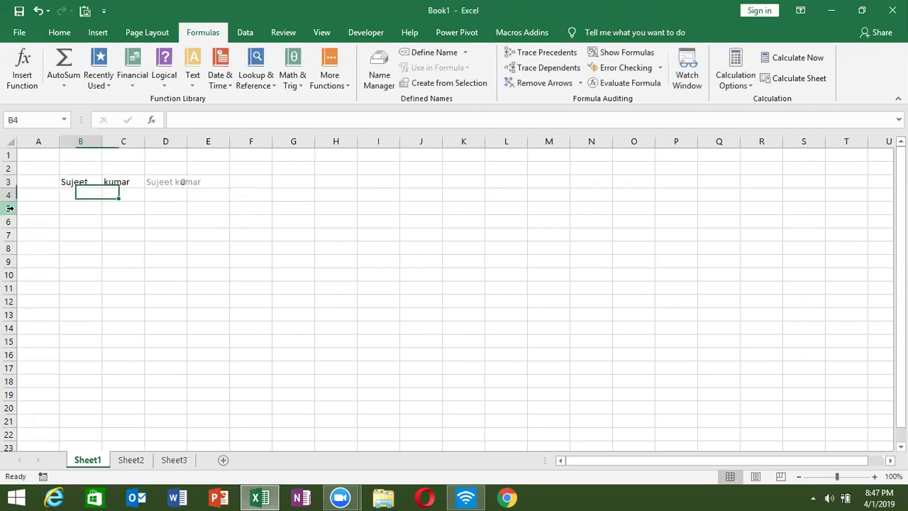
key("Up")
key("Right")
key("Right")
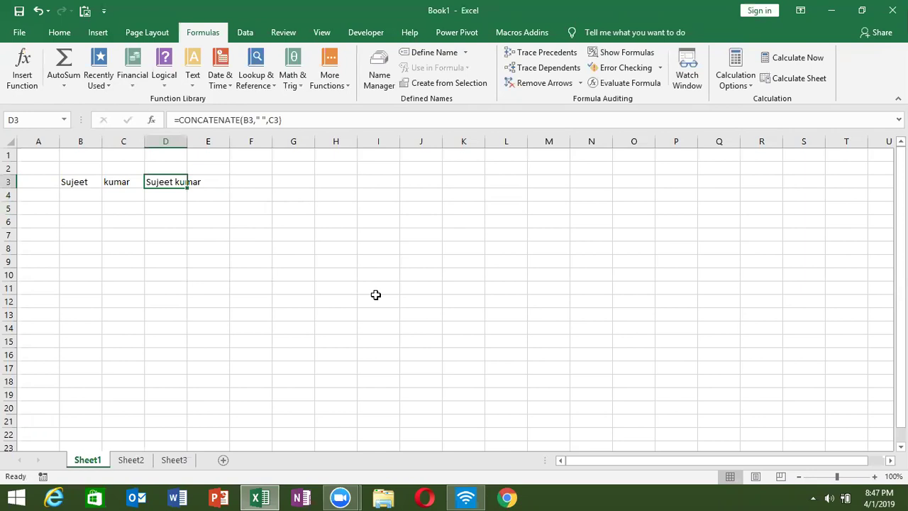
Build =B3&" "&C3 in D4 and compare it with the CONCATENATE result in D3.
key("Down")
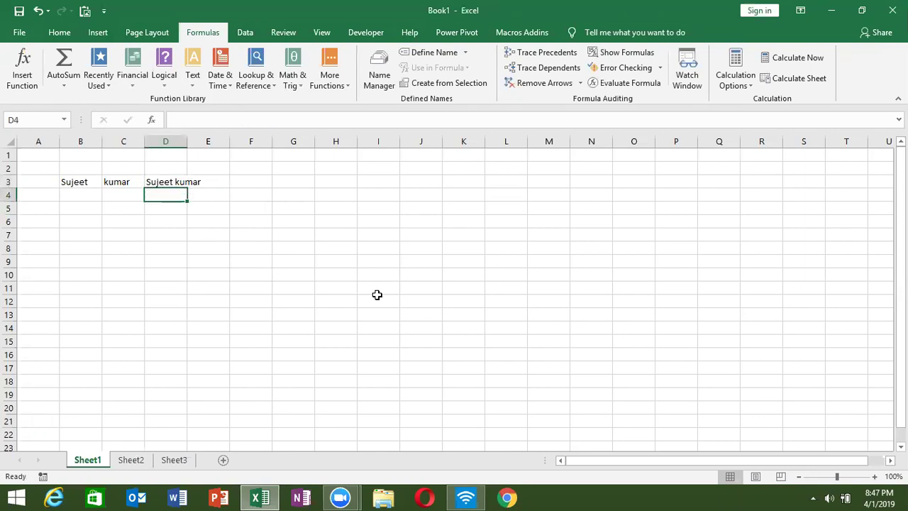
type("=")
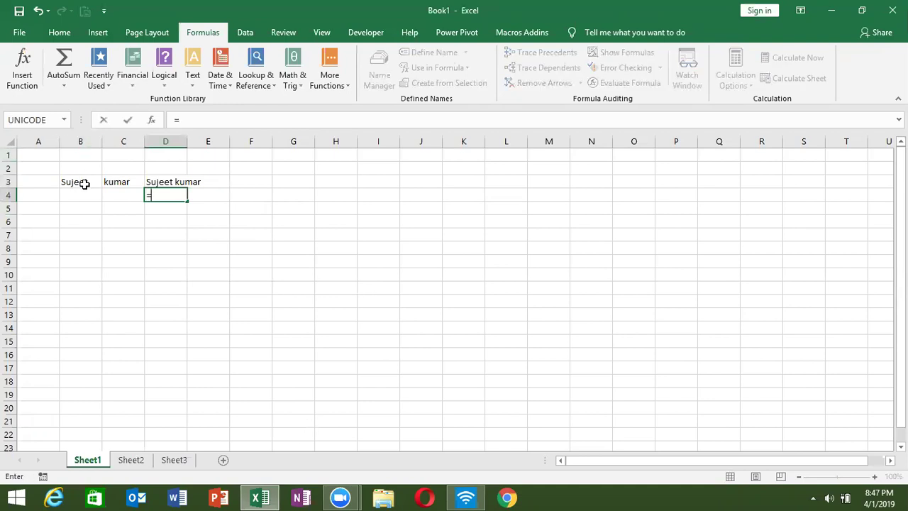
left_click(85, 182)
type("&\" \"")
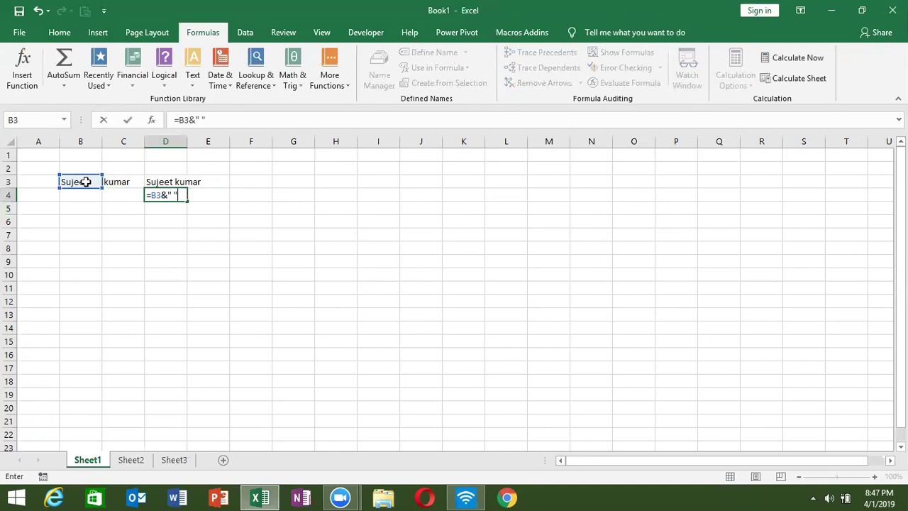
key("Left")
key("Right")
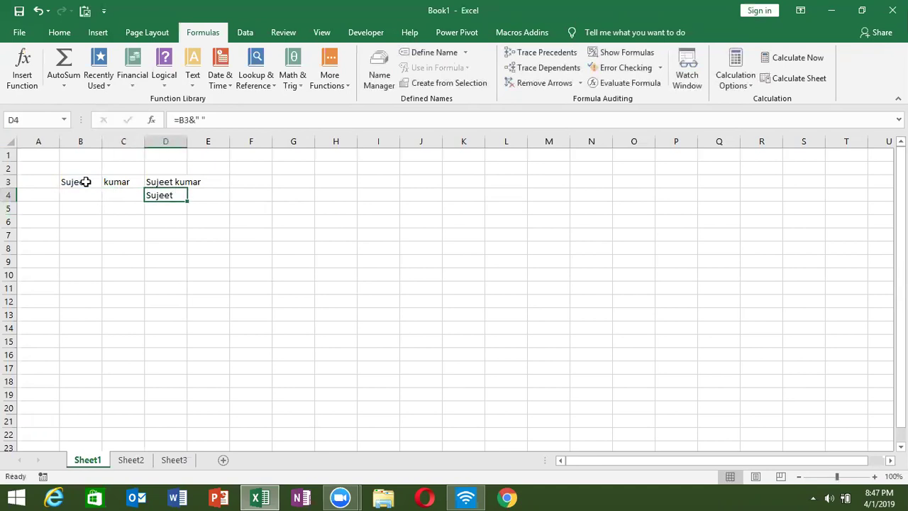
left_click(308, 114)
type("&")
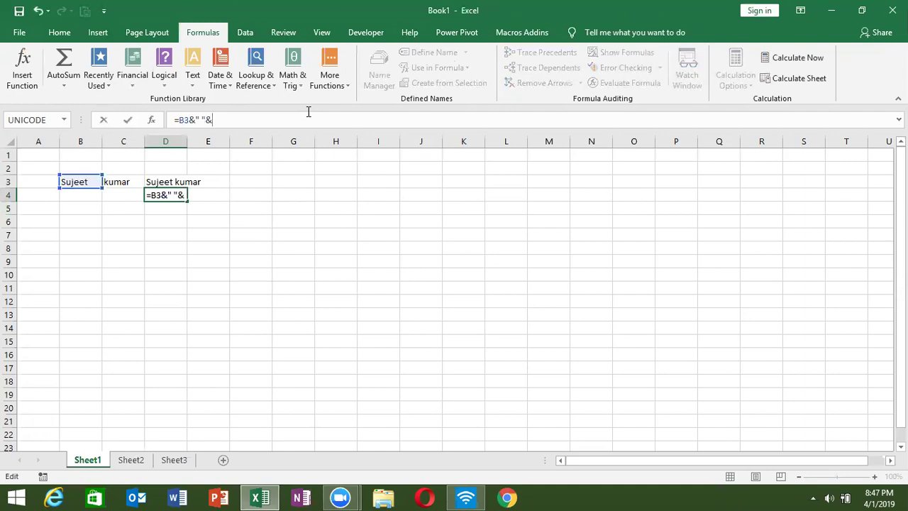
left_click(134, 181)
key("Return")
key("Up")
key("Up")
key("Down")
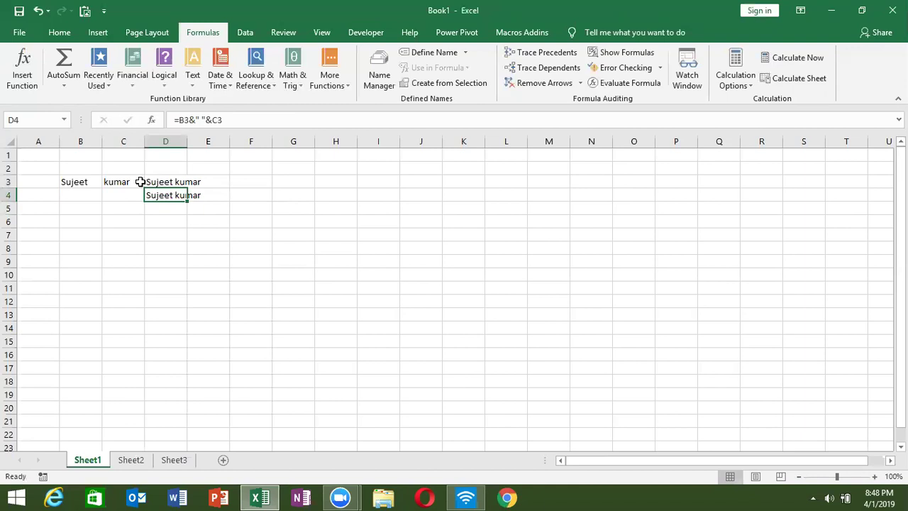
key("Down")
key("Down")
Enter 1/1 in B6 and today's date, 4/1/2019, in C6 with Ctrl+;.
key("Left")
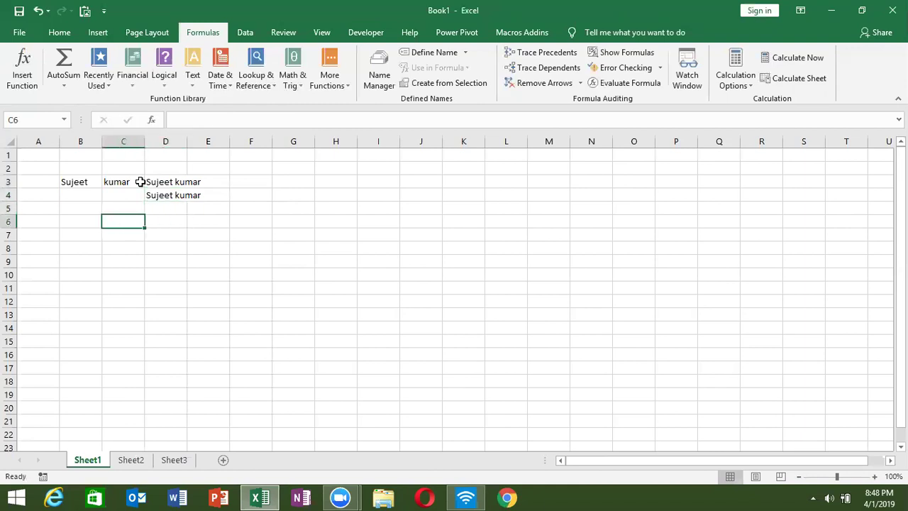
key("Left")
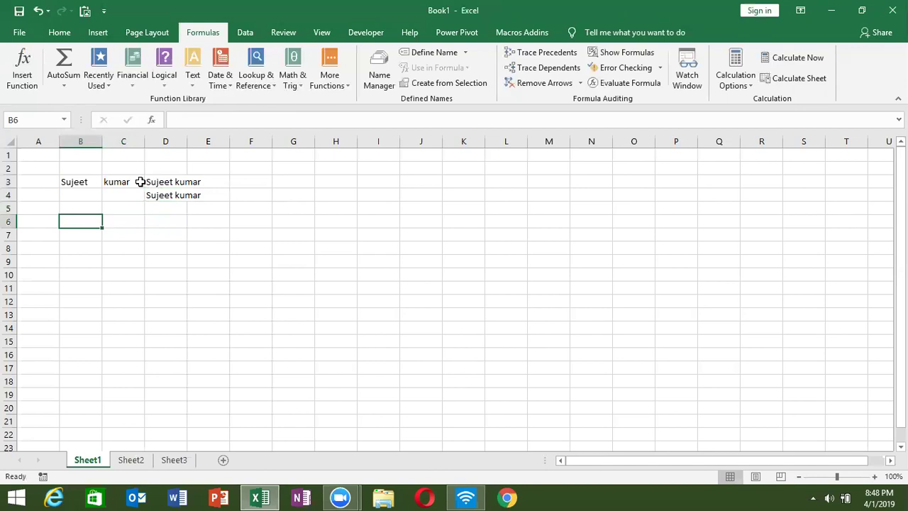
type("1/1")
key("Tab")
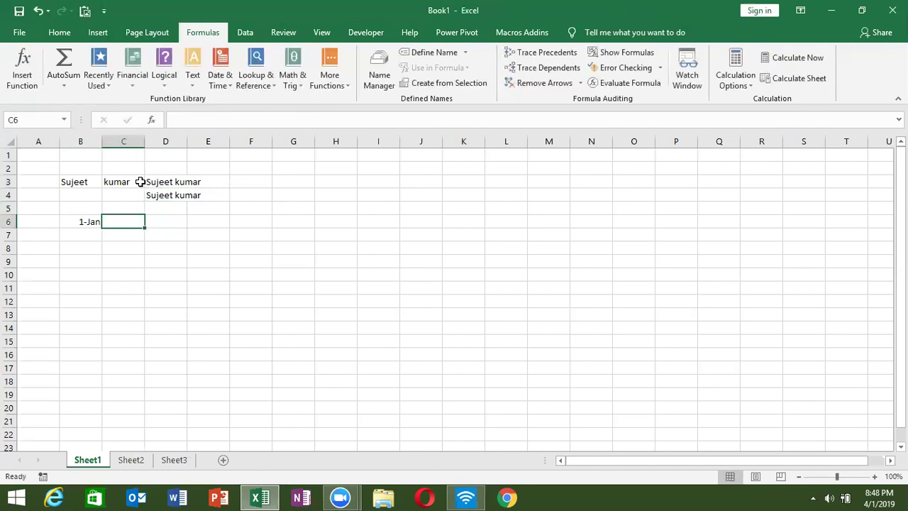
key("ctrl+semicolon")
key("Tab")
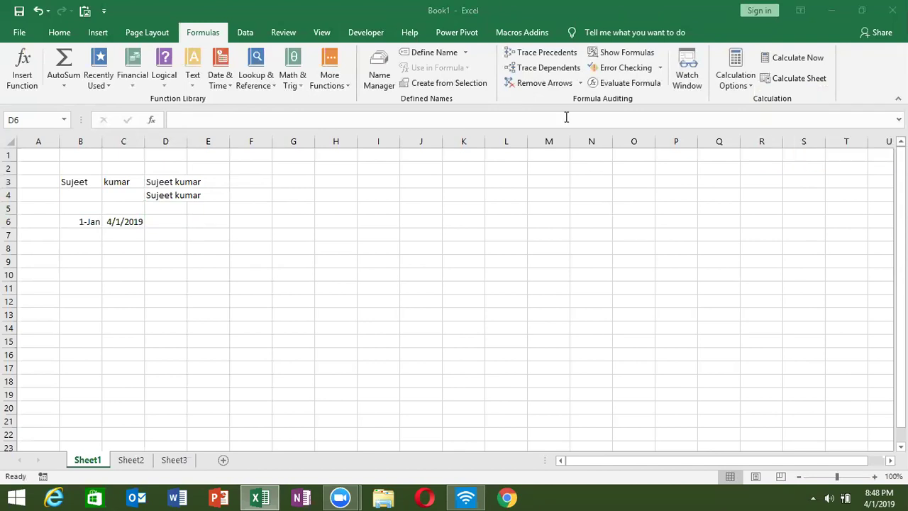
left_click(165, 222)
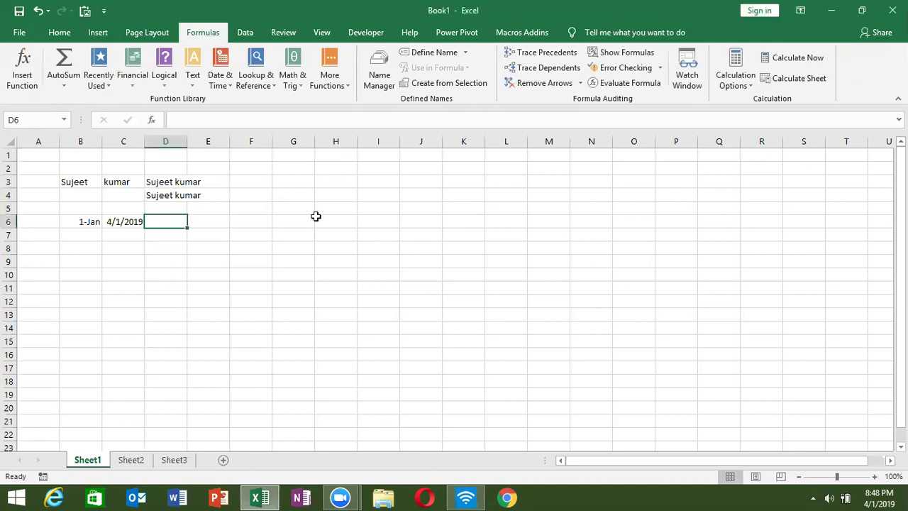
Enter ="From "&B6&" To "&C6 in D6, which shows From 43466 To 43556.
type("=\"From")
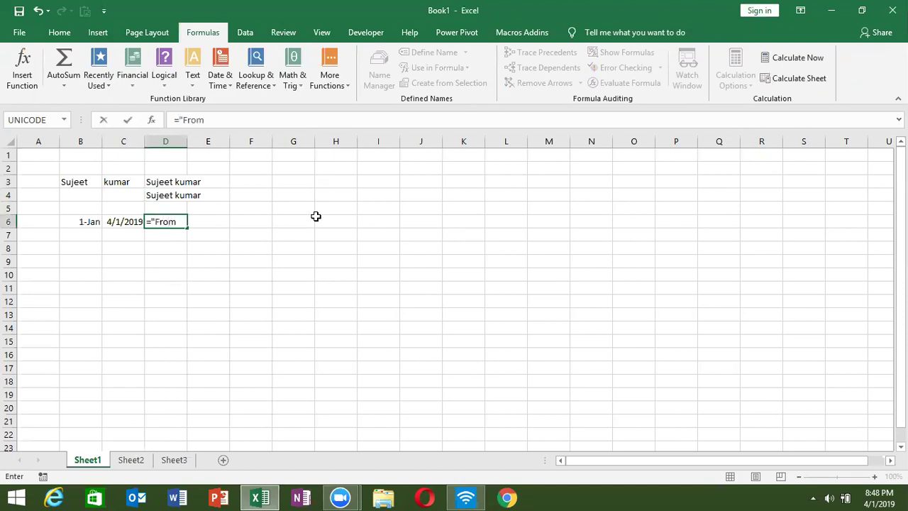
type(" \"&")
key("Left")
key("Left")
type("&\" To \"")
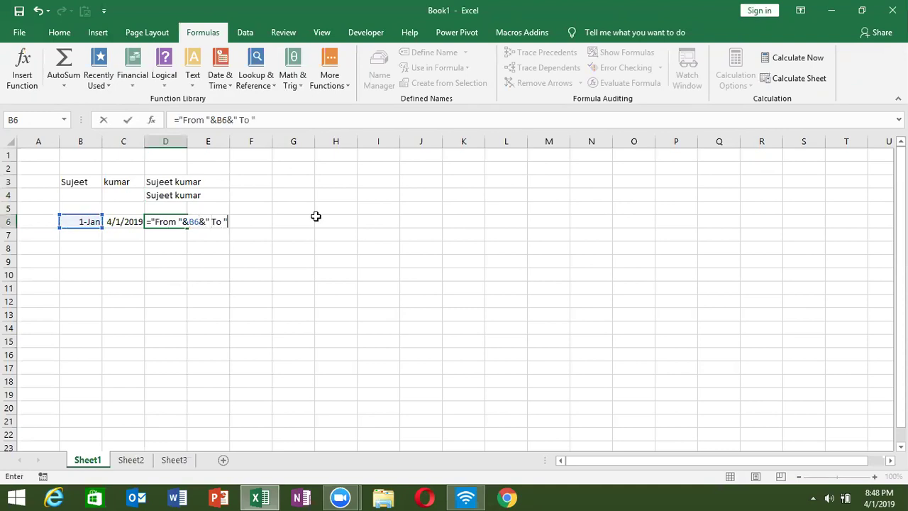
type("&")
key("Left")
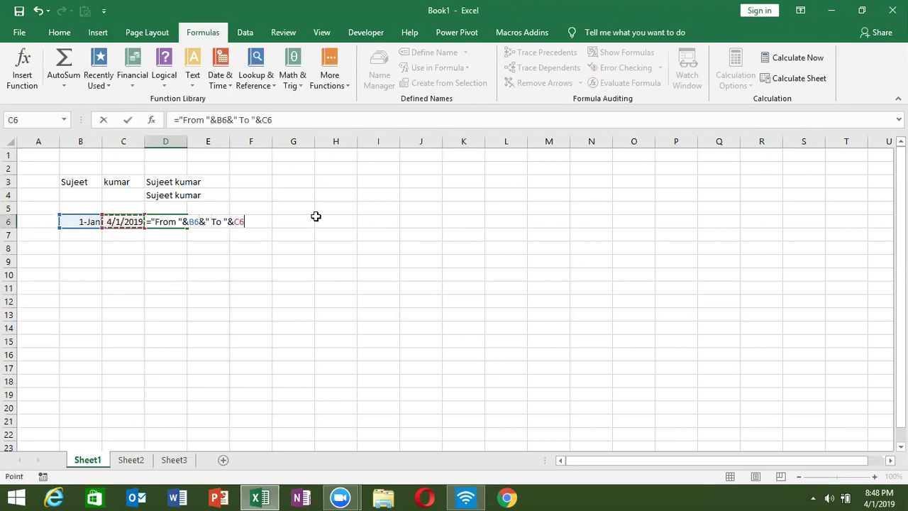
key("Return")
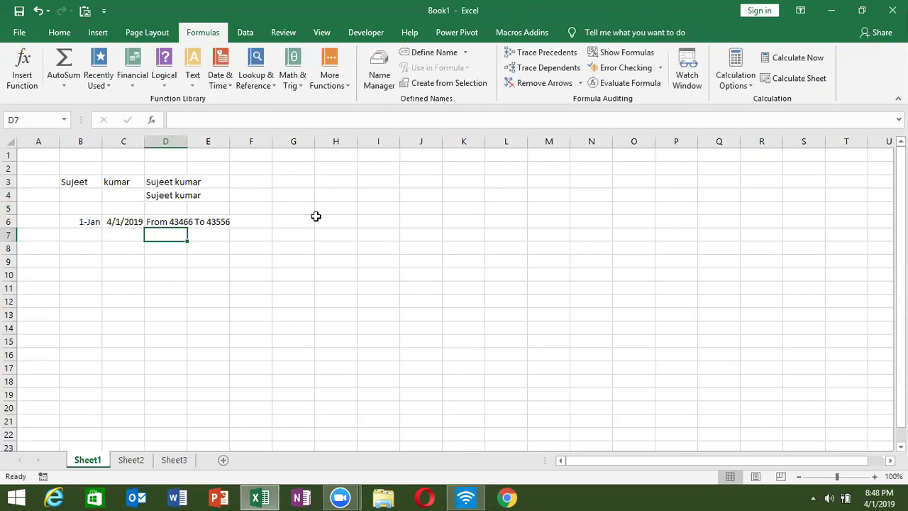
key("Up")
key("Left")
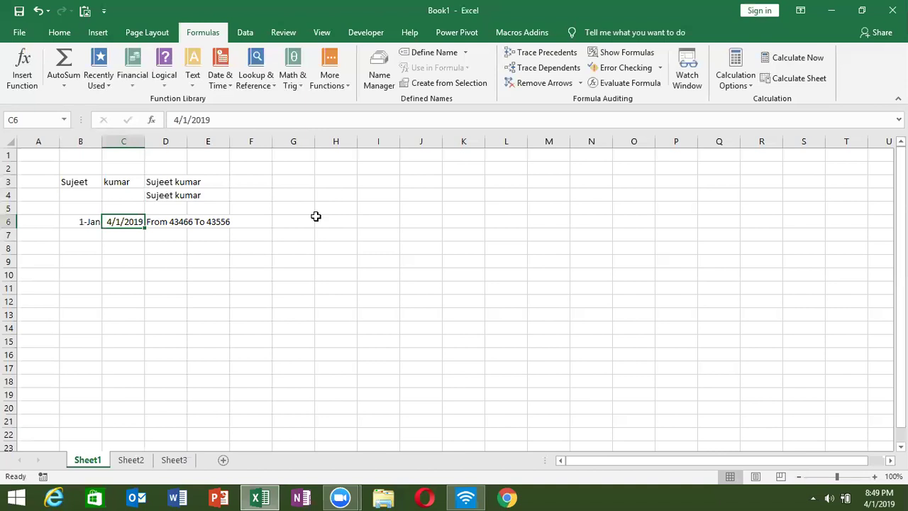
key("Left")
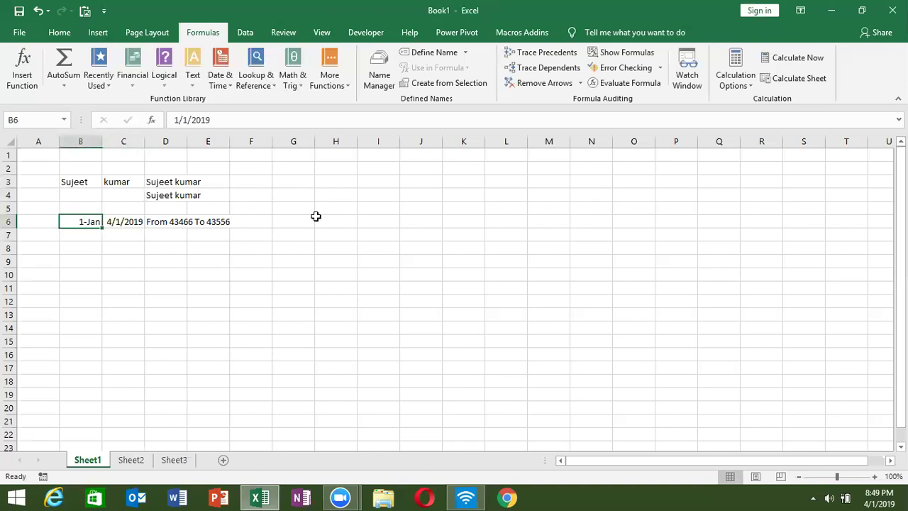
key("ctrl+shift+asciitilde")
key("Right")
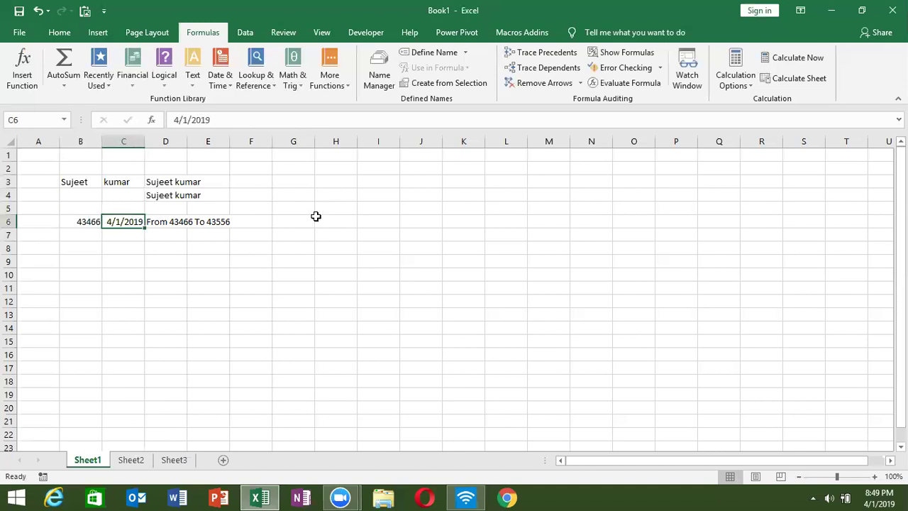
key("ctrl+shift+asciitilde")
key("ctrl+z")
key("ctrl+z")
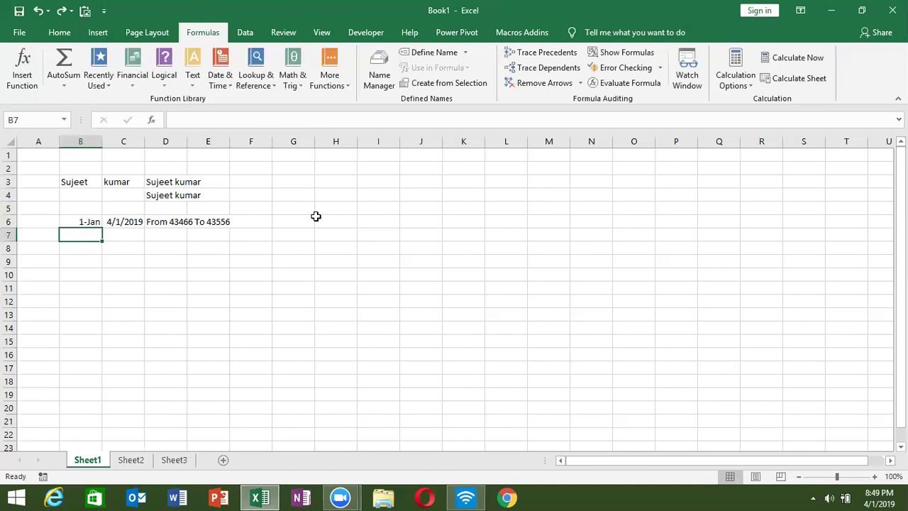
key("Up")
key("Right")
key("Right")
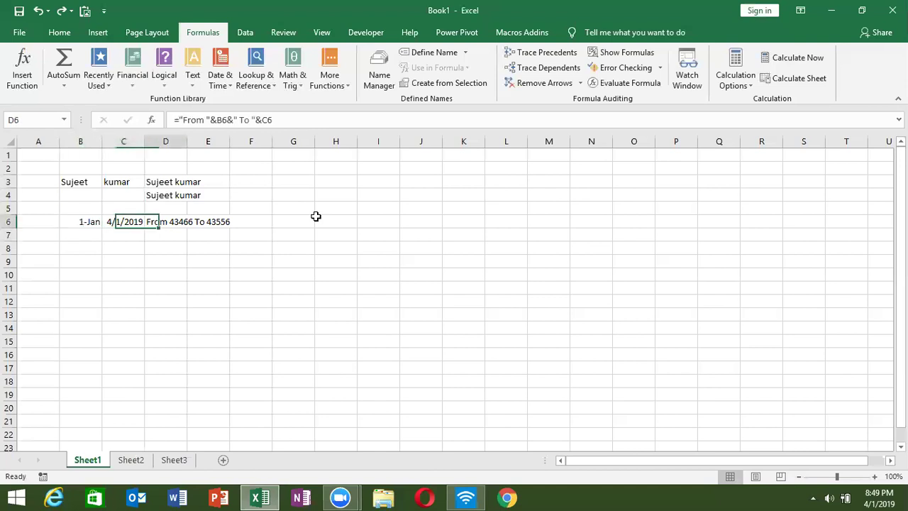
key("Down")
key("Left")
key("Left")
key("Left")
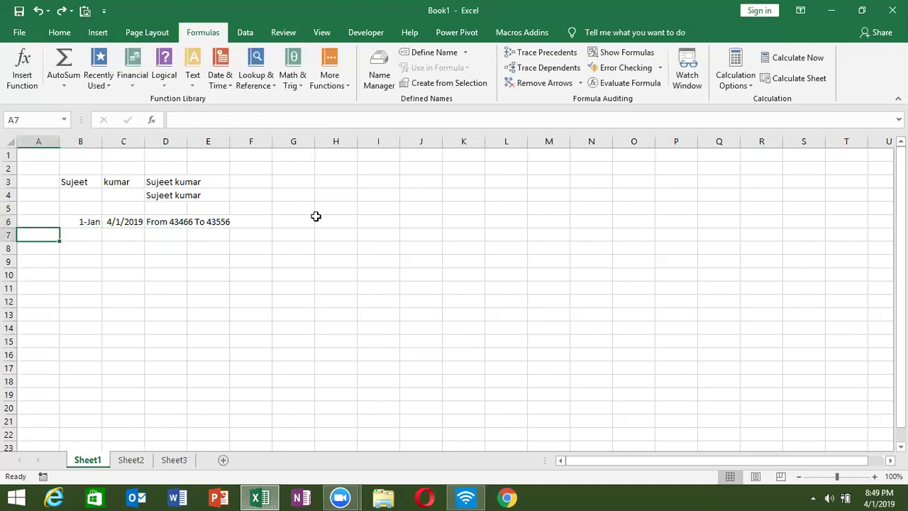
Enter =TEXT(B6,"DD-mmm-yy") in B7 so it shows 01-Jan-19.
key("Right")
key("F2")
type("=te")
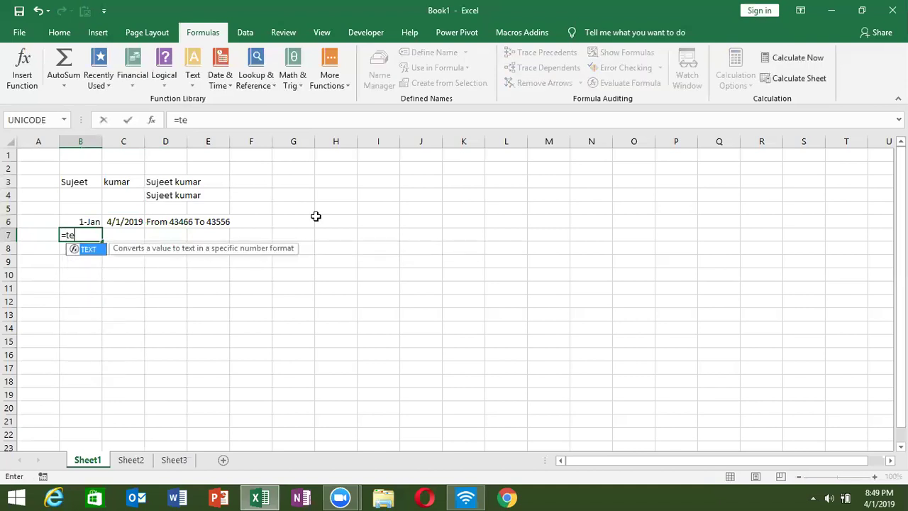
key("Tab")
key("Up")
type(",\"DD")
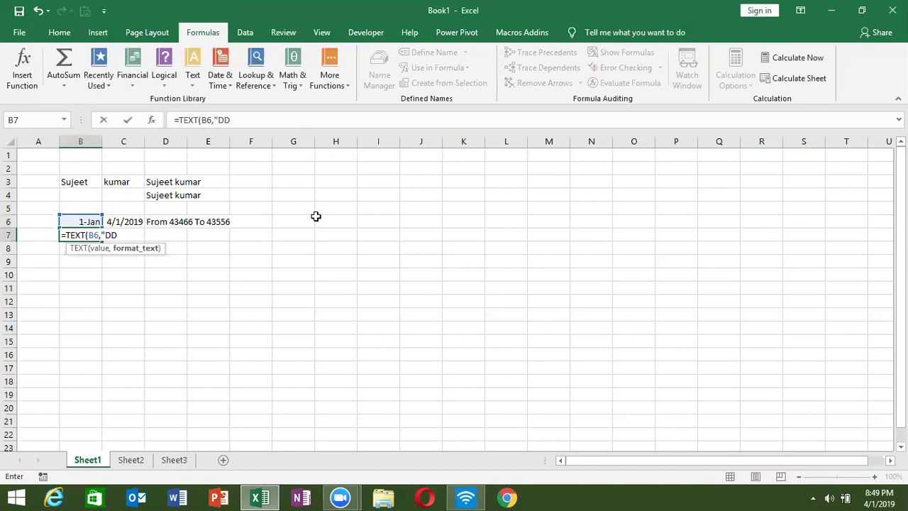
type("-mmm")
type("yy\"")
type(",")
key("BackSpace")
key("shift+Return")
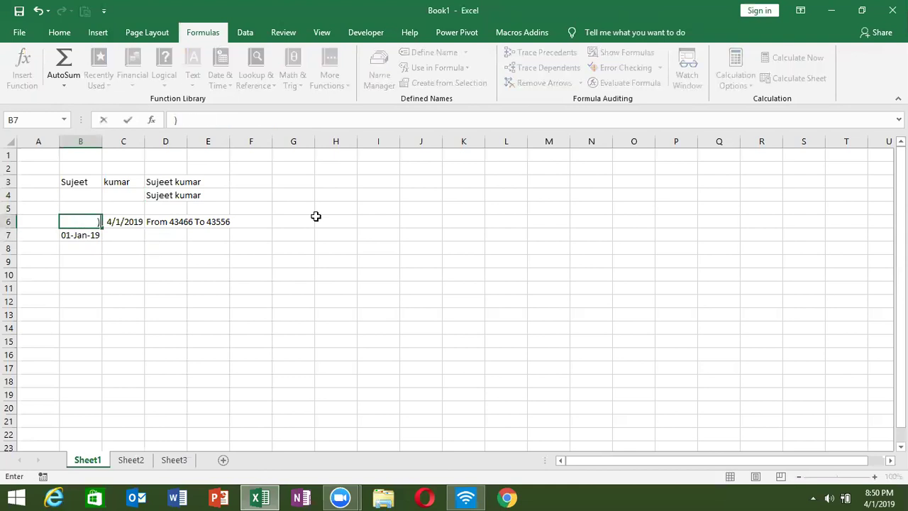
type(")")
key("Return")
key("Up")
key("Down")
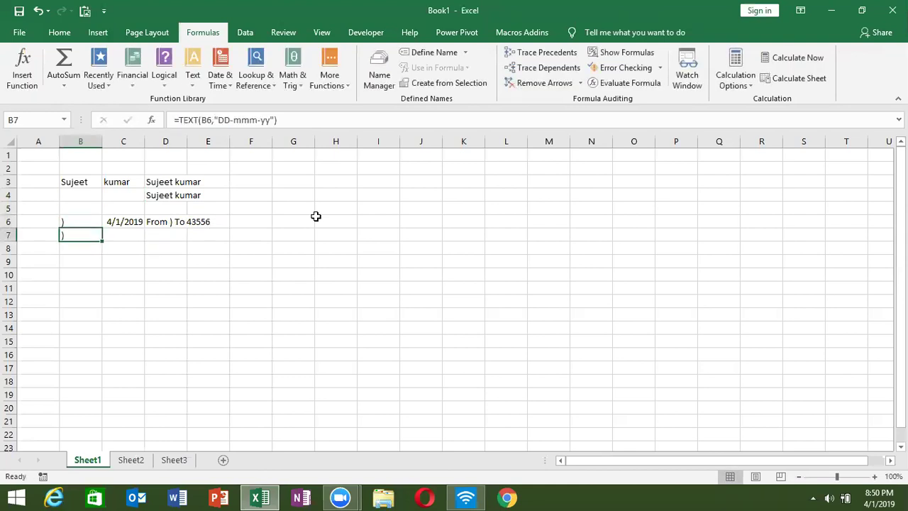
key("ctrl+z")
key("Down")
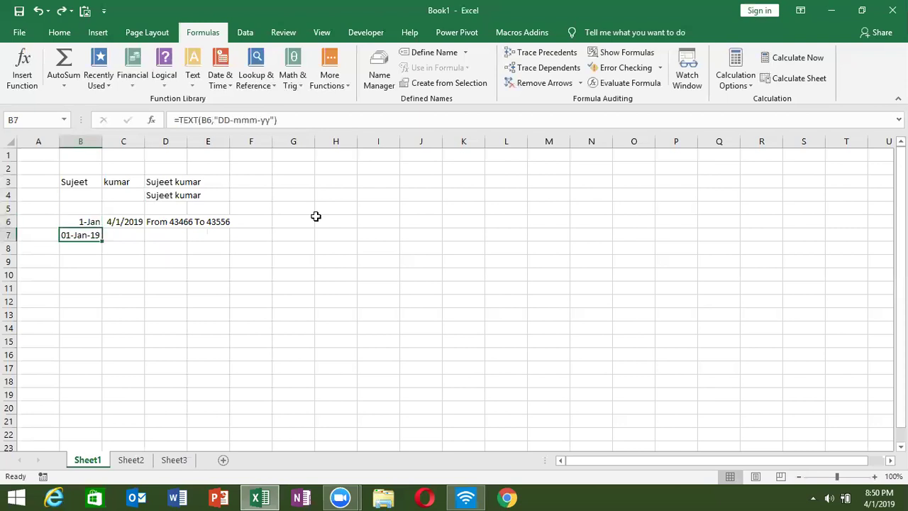
Copy the TEXT formula to C7 and fill D7 to read From 01-Jan-19 To 01-Apr-19.
key("Right")
key("ctrl+v")
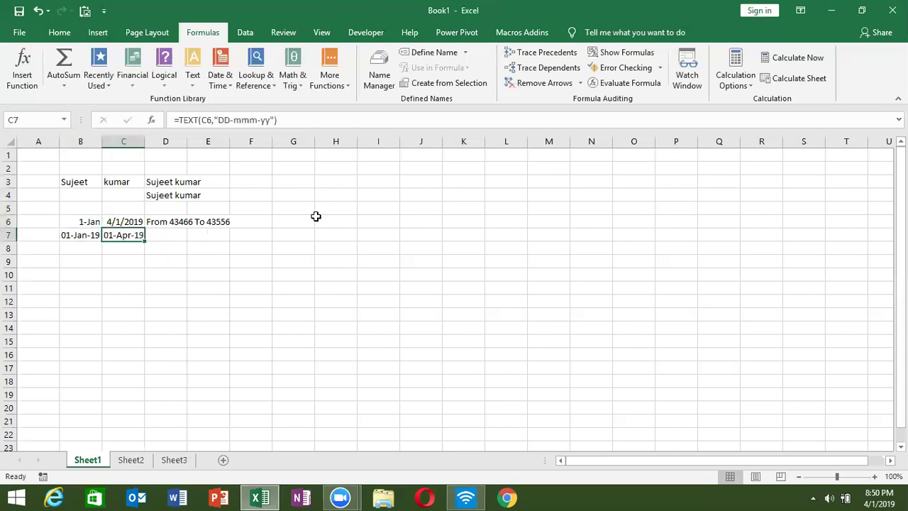
key("Right")
key("ctrl+d")
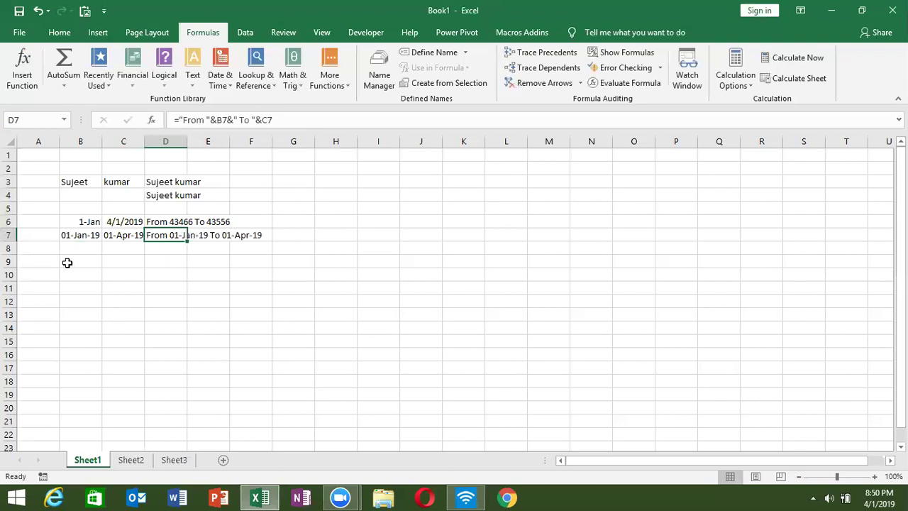
double_click(167, 235)
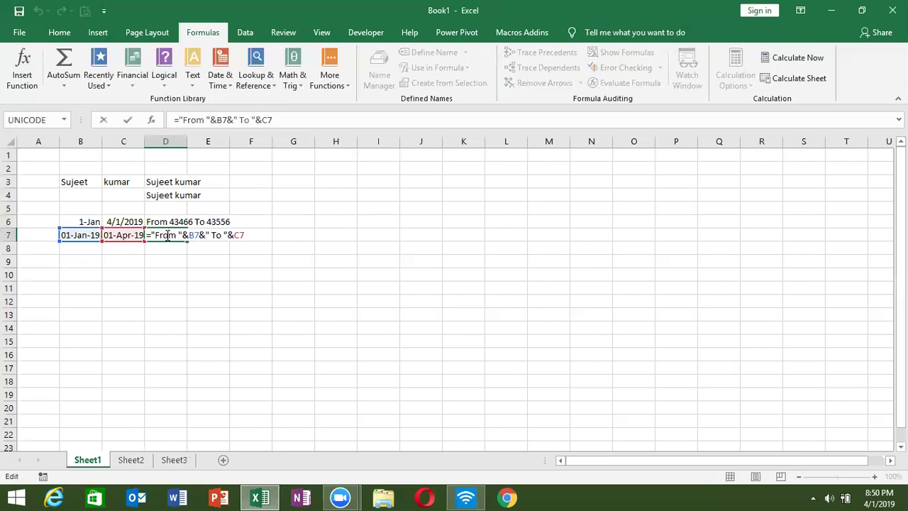
key("Escape")
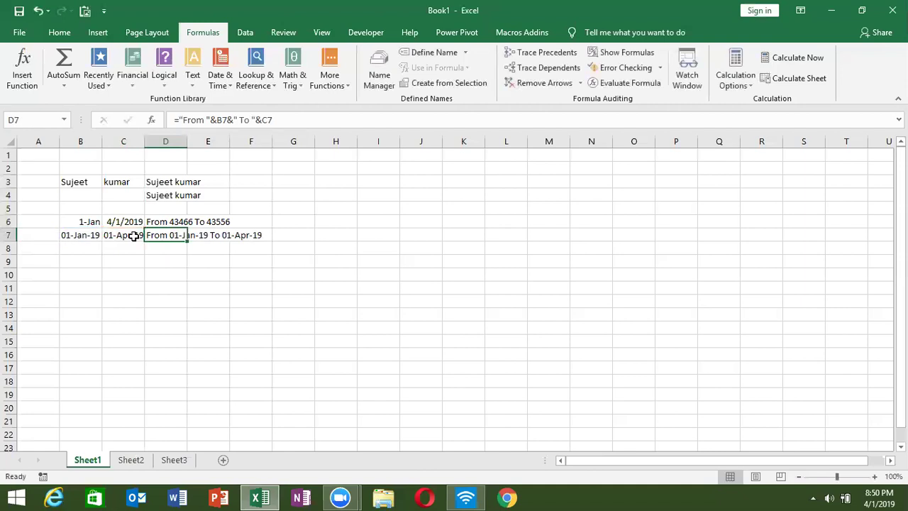
left_click(92, 238)
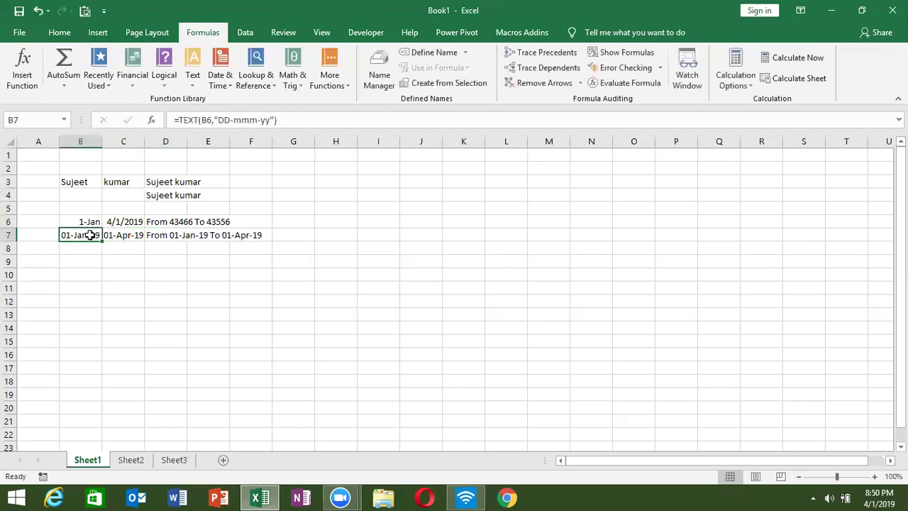
left_click(158, 238)
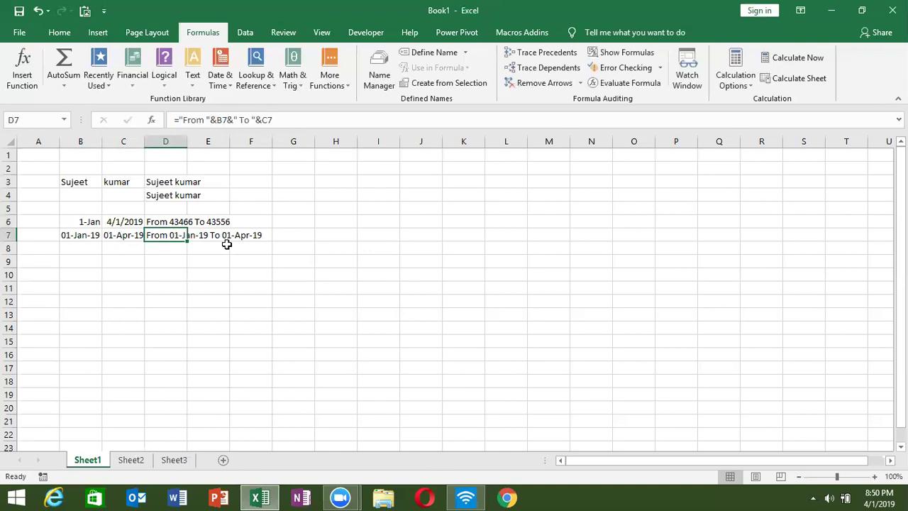
key("Down")
key("Down")
key("Down")
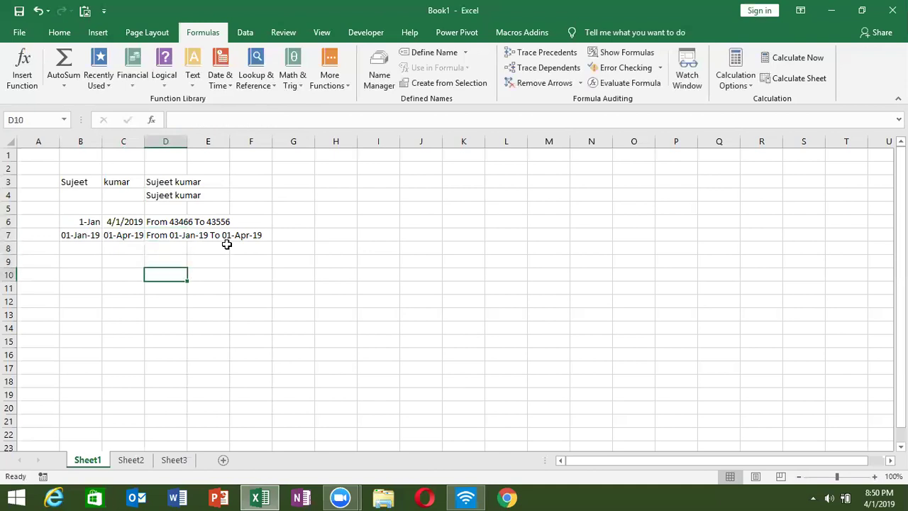
Enter 123.369 in B10, then open and dismiss the cell actions menu.
key("Left")
key("Left")
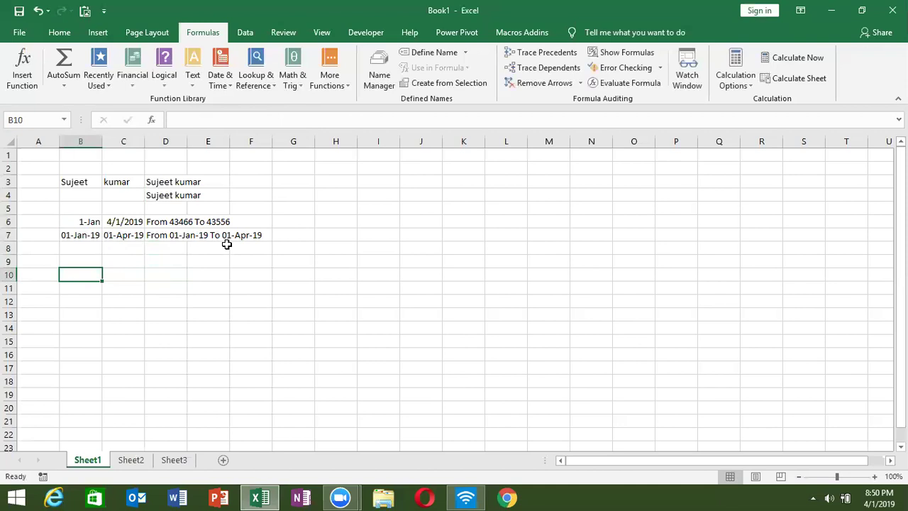
type("123")
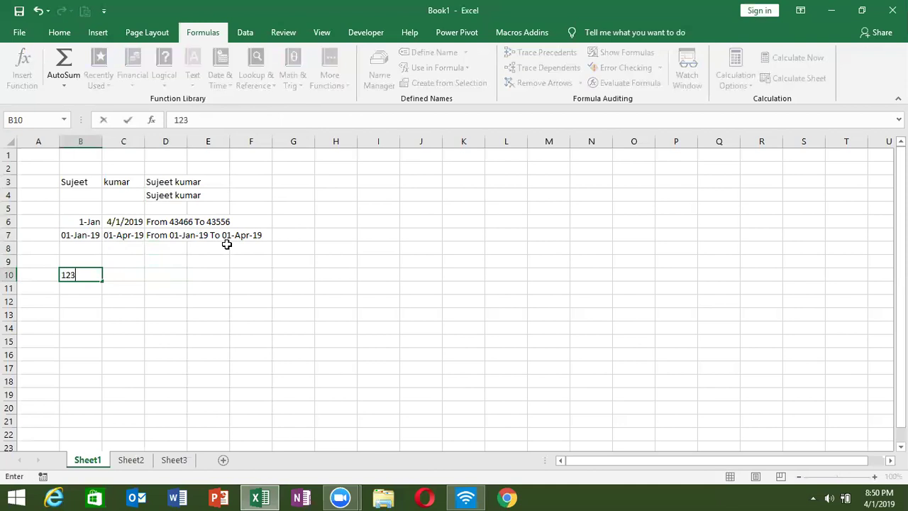
type(".369")
left_click(293, 301)
key("shift+F10")
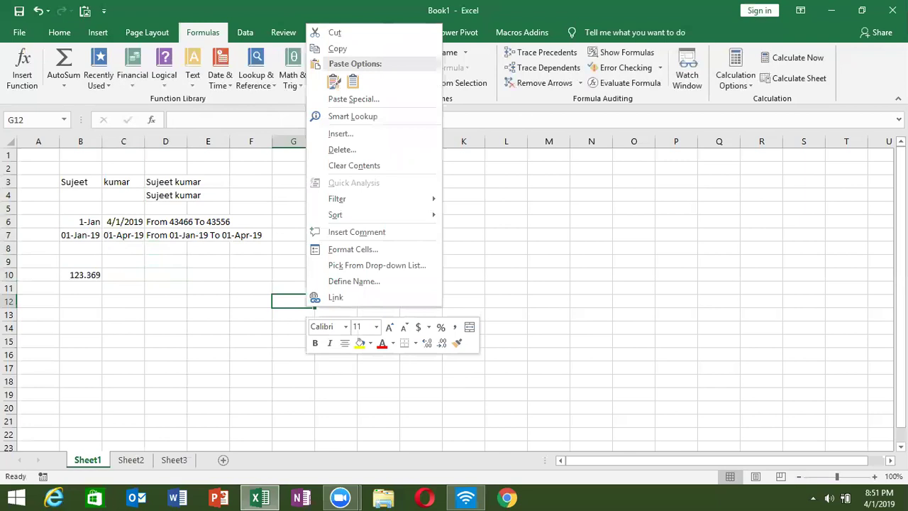
mouse_move(907, 0)
left_click(350, 251)
Replace B10 with 123.963.789 and widen column B to fit it.
key("Left")
key("Left")
key("Left")
key("Left")
key("Up")
key("Up")
key("Up")
key("Left")
key("Down")
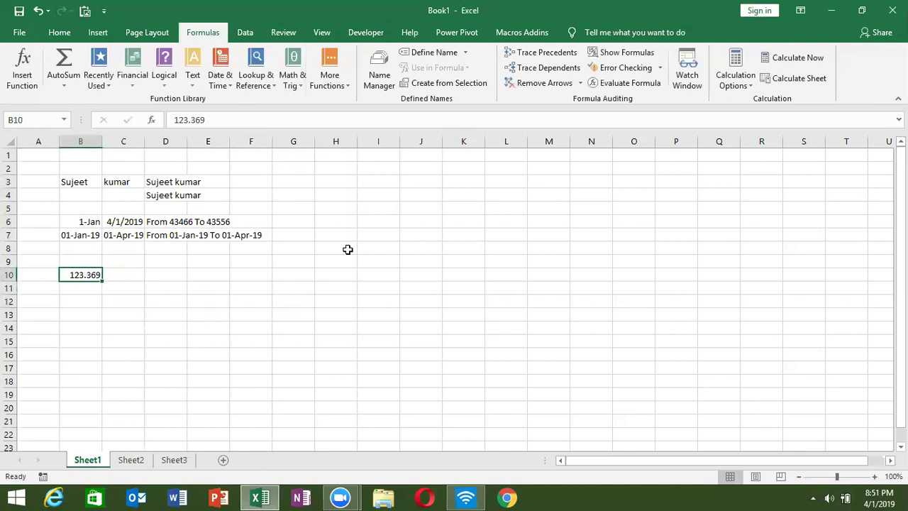
type("123.963.789")
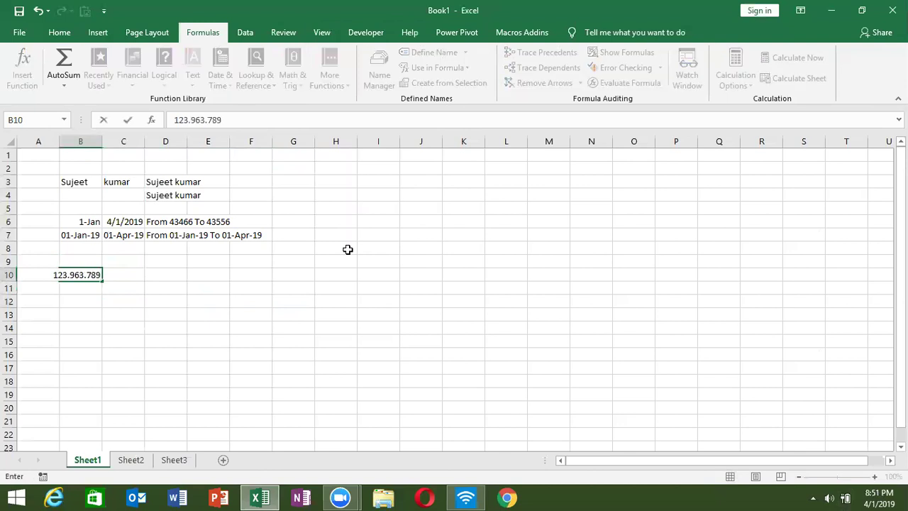
key("Return")
key("Up")
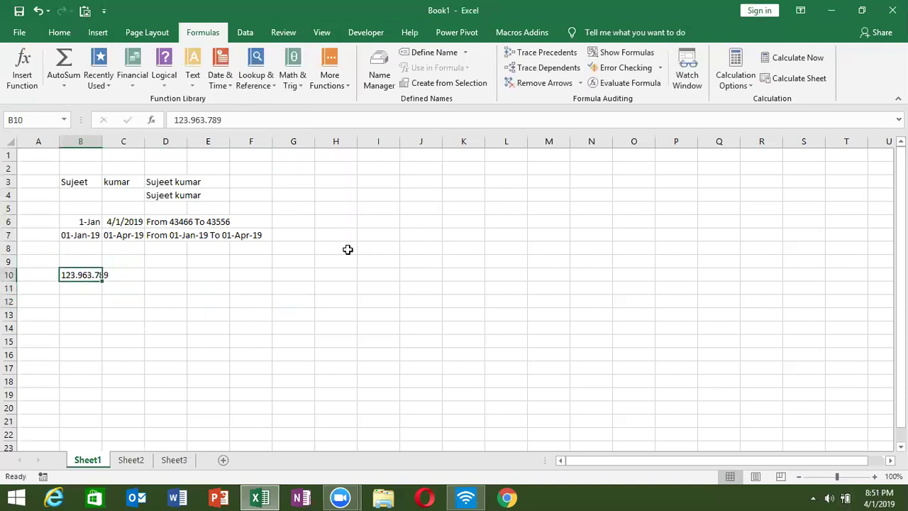
key("Return")
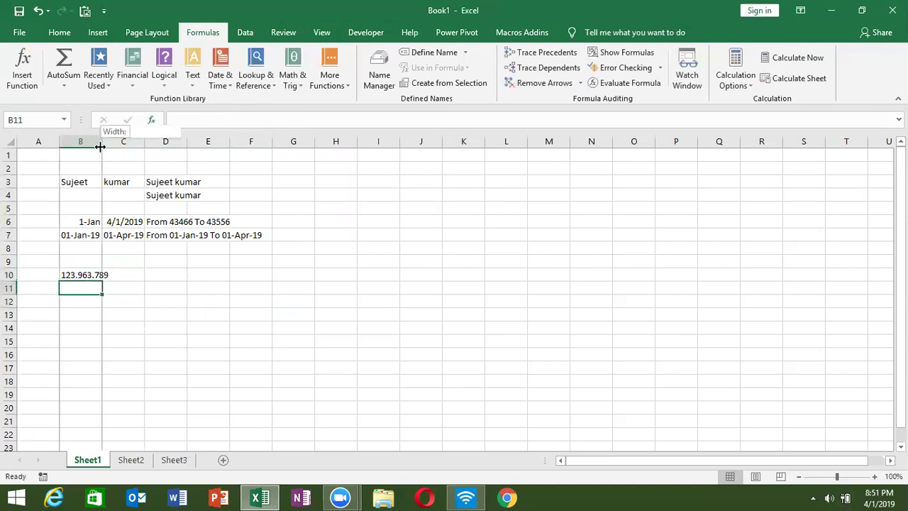
left_click_drag(101, 146, 110, 146)
Enter =LEFT(B10,3) in C10, showing 123.
left_click(144, 275)
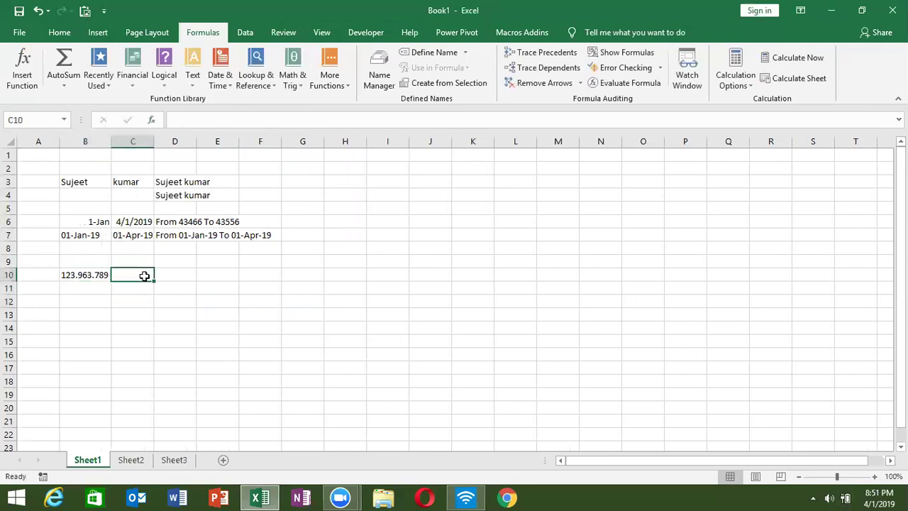
type("=")
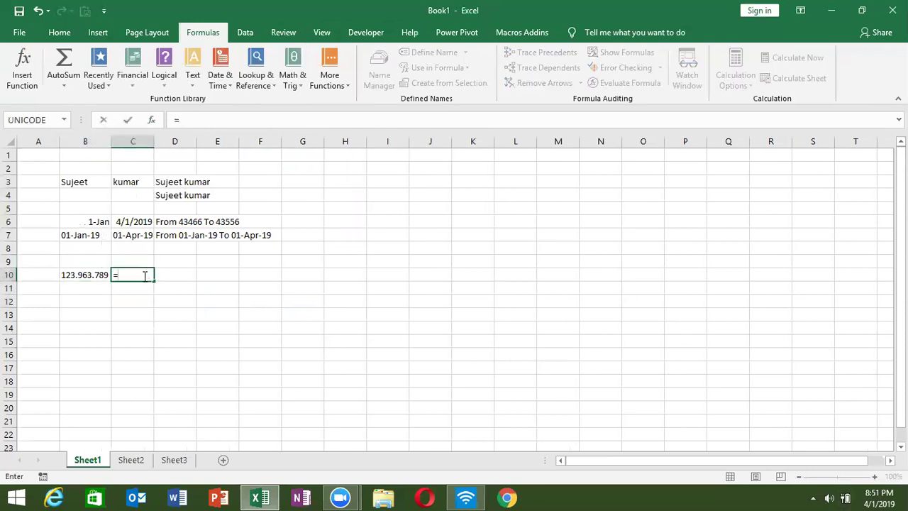
type("le")
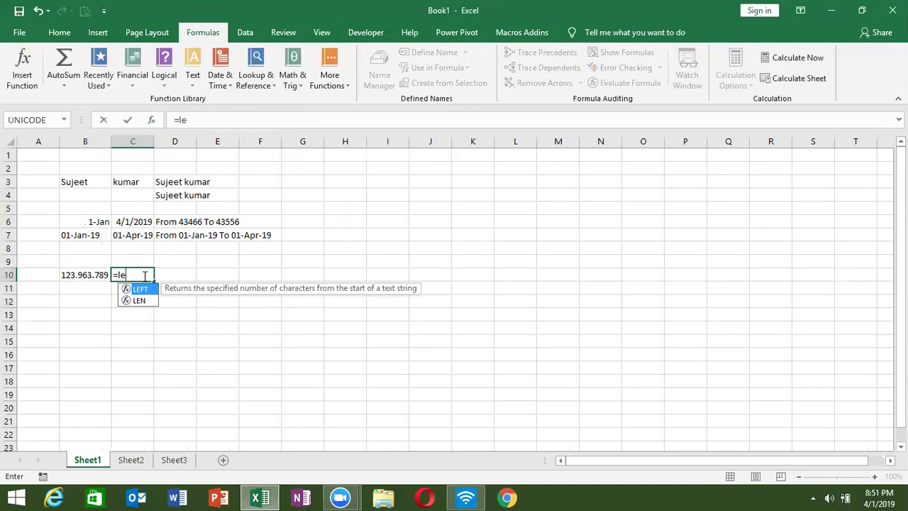
key("Tab")
key("Left")
type(",")
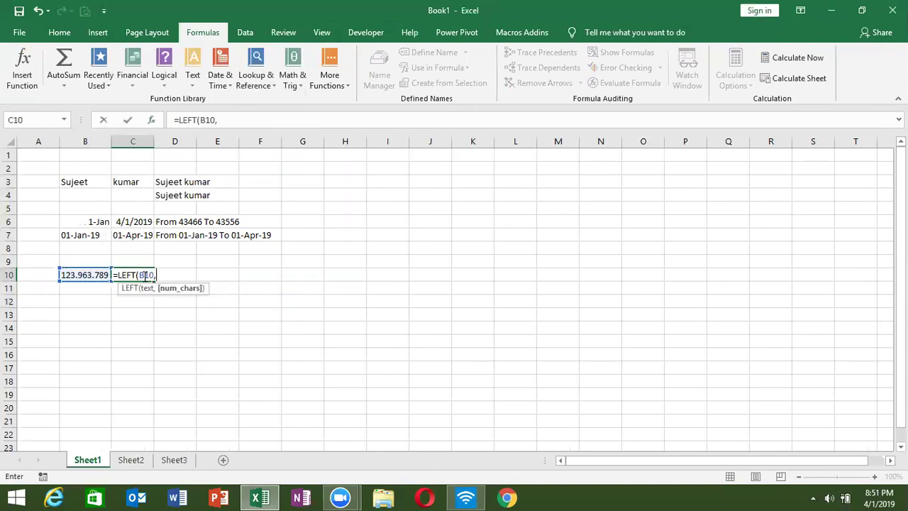
type("3")
type(")")
key("Return")
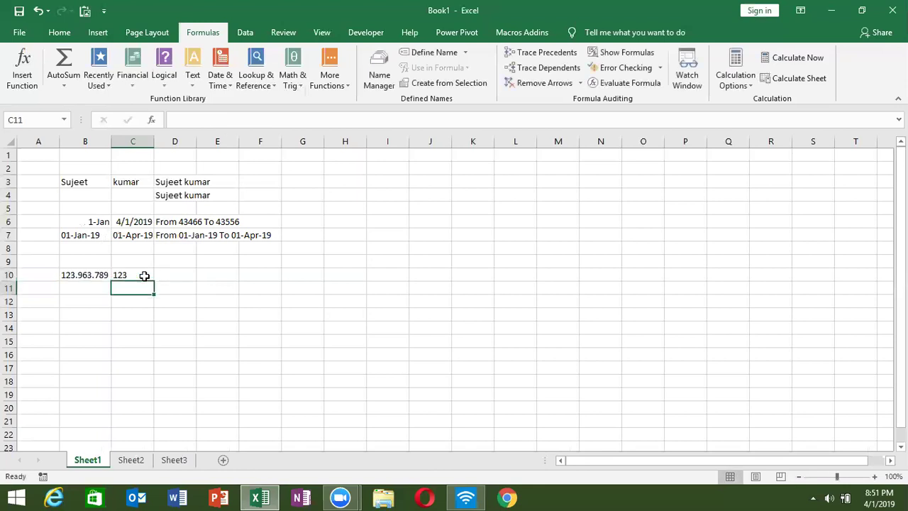
Enter =RIGHT(B10,3) in E10, showing 789, after abandoning a draft in D10.
key("Up")
key("Right")
type("=")
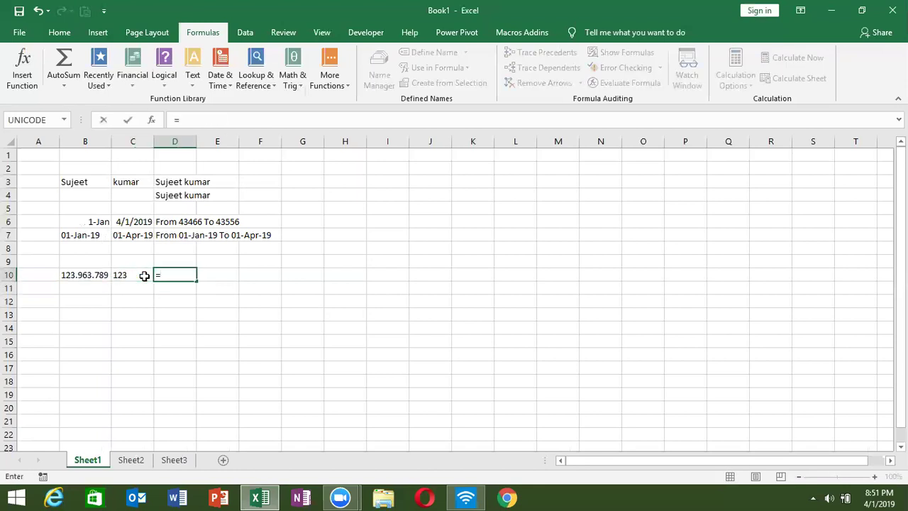
type("ri")
key("Tab")
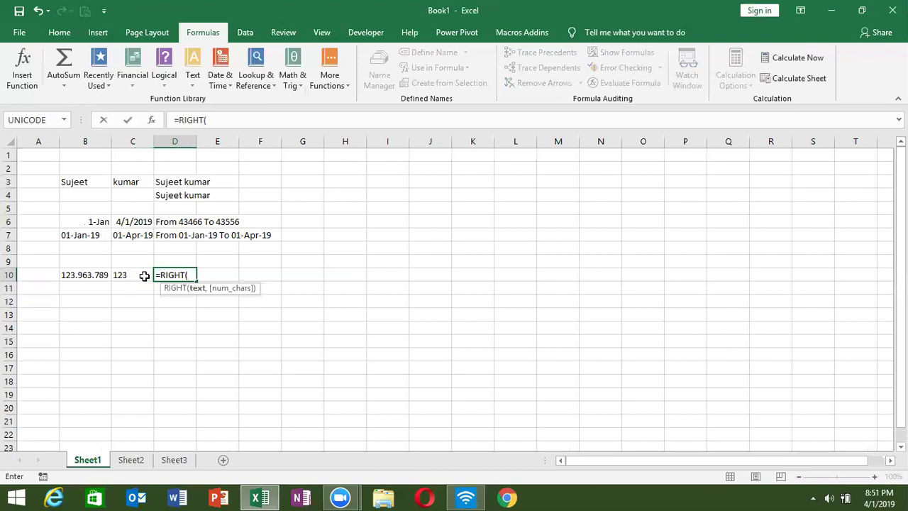
key("Escape")
key("Right")
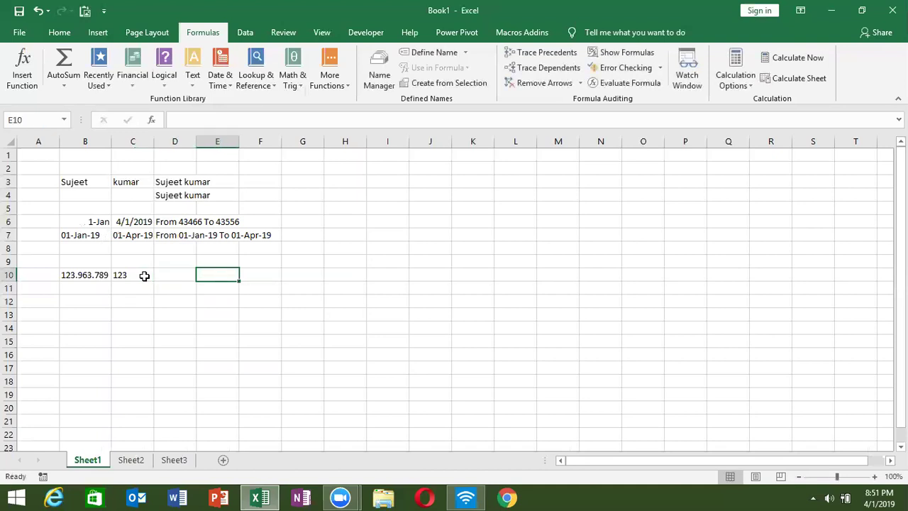
type("=ri")
key("Tab")
key("Left")
key("Left")
key("Left")
type(",3")
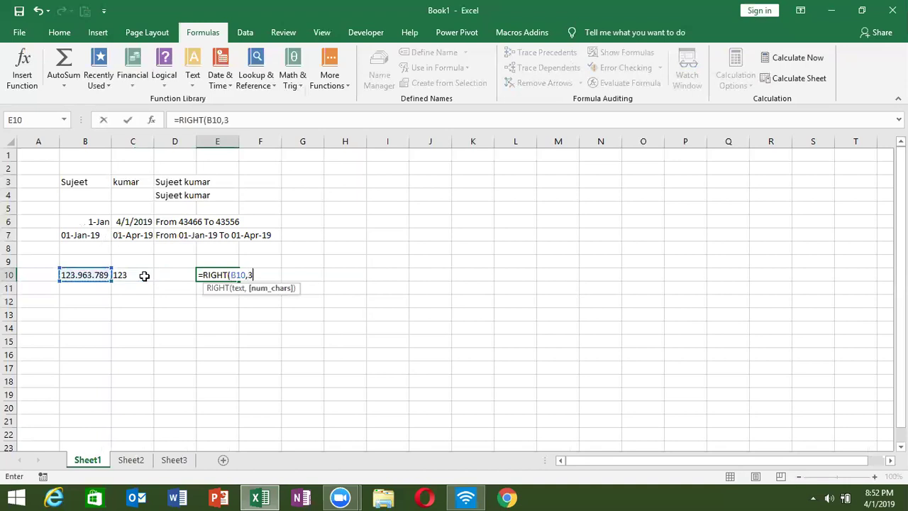
type(")")
key("Return")
key("Up")
key("Left")
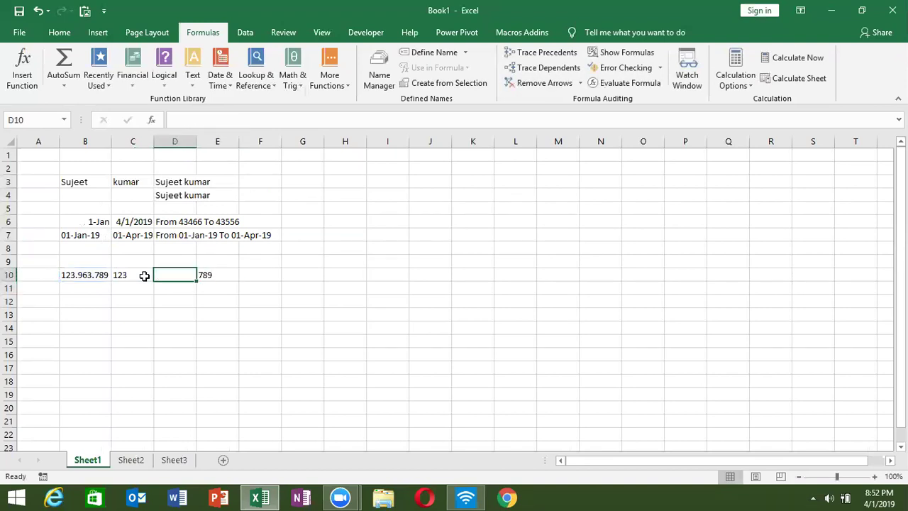
type("=")
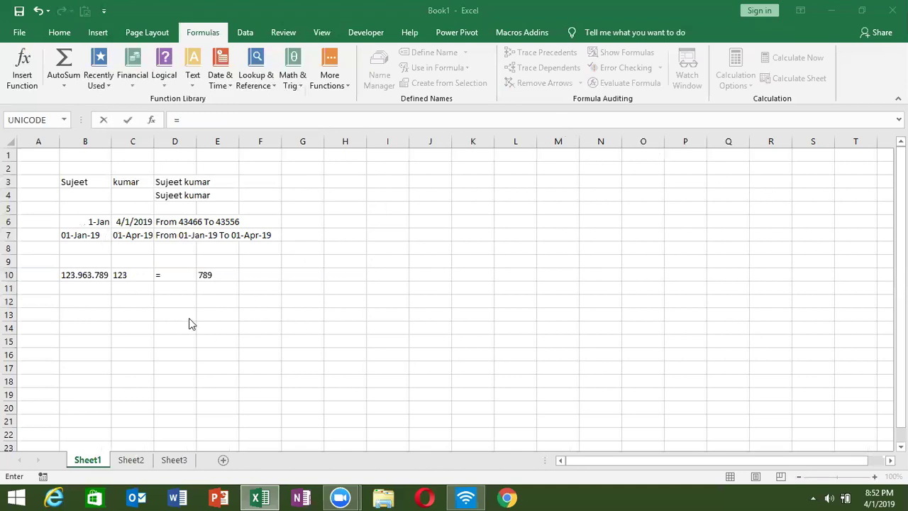
Complete D10 as =MID(B10,5,3) showing 963, then review the row 10 formulas.
left_click(177, 272)
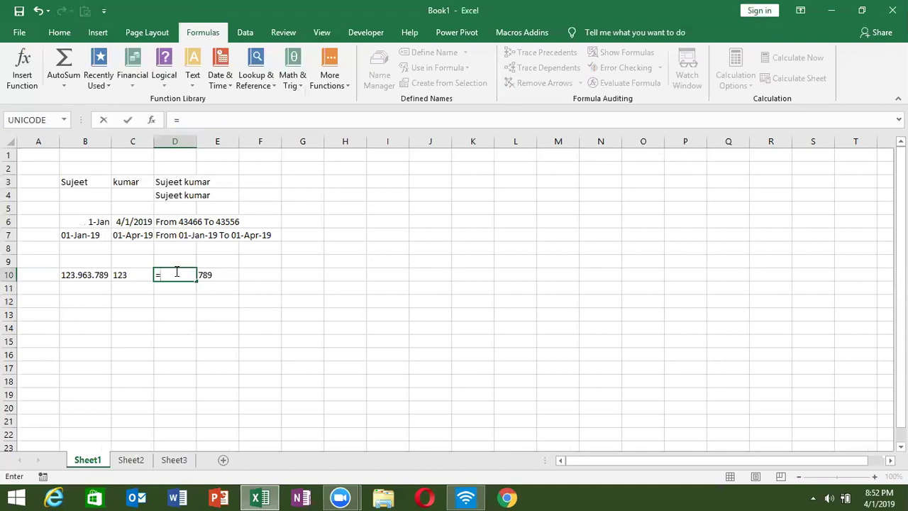
type("mi")
key("Tab")
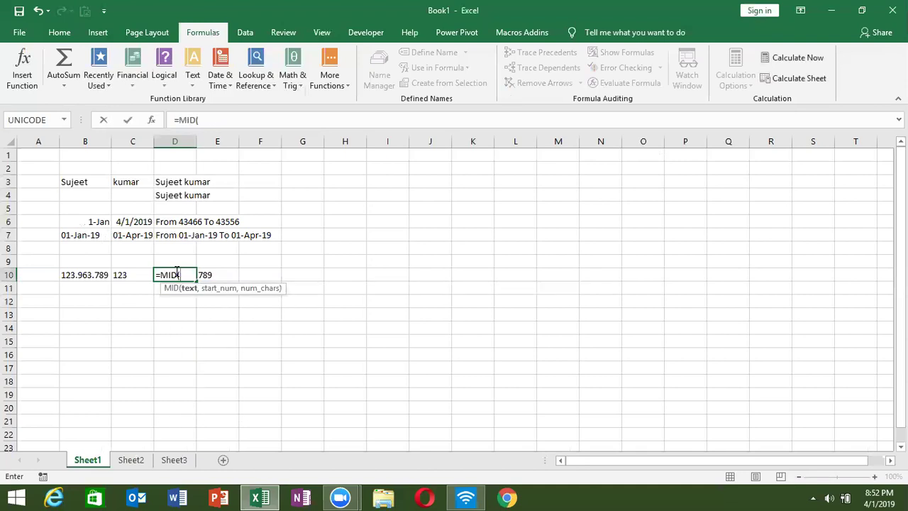
key("Left")
key("Left")
type(",")
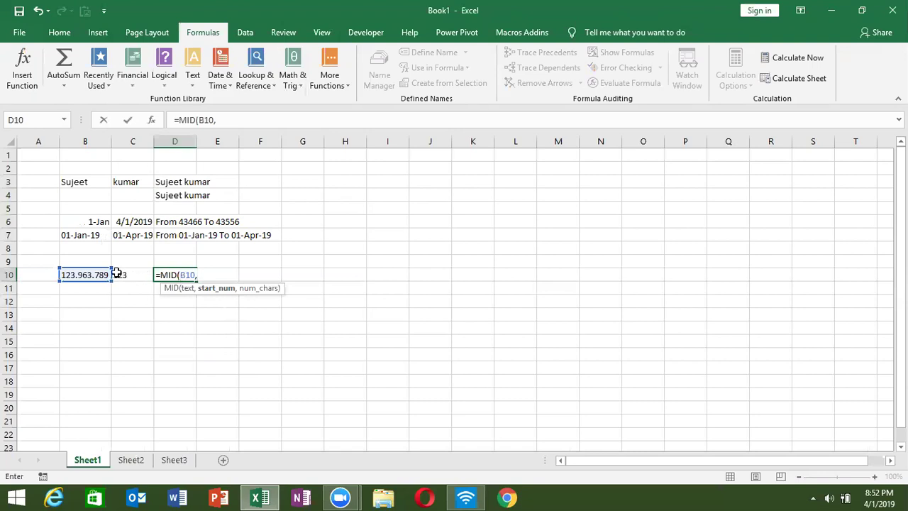
type("5")
type(",")
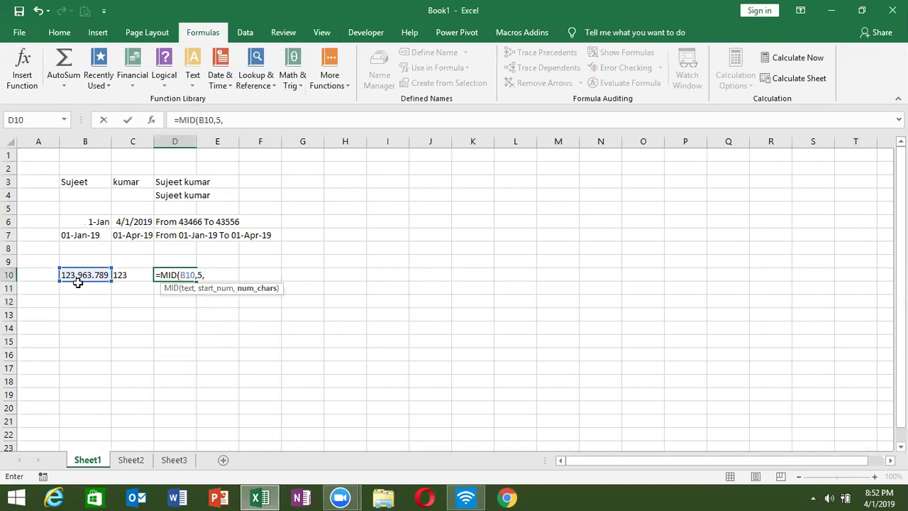
type("3)")
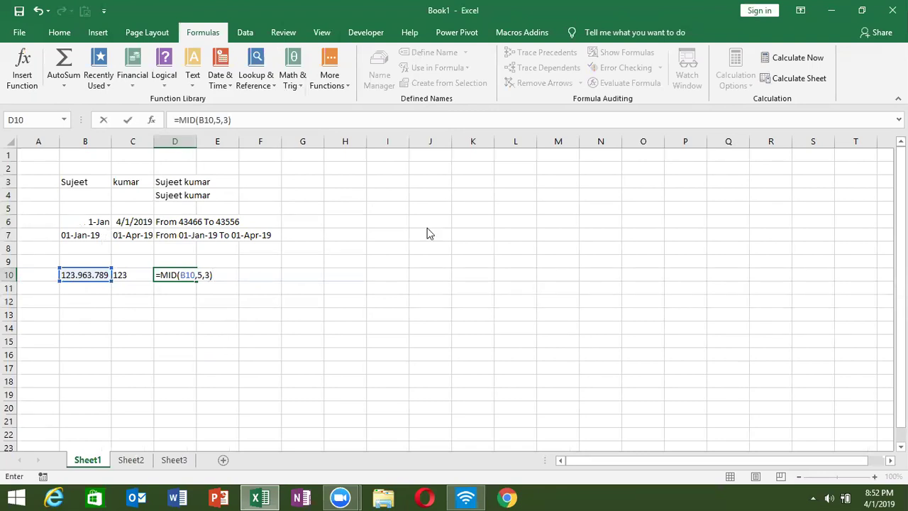
key("Return")
key("Up")
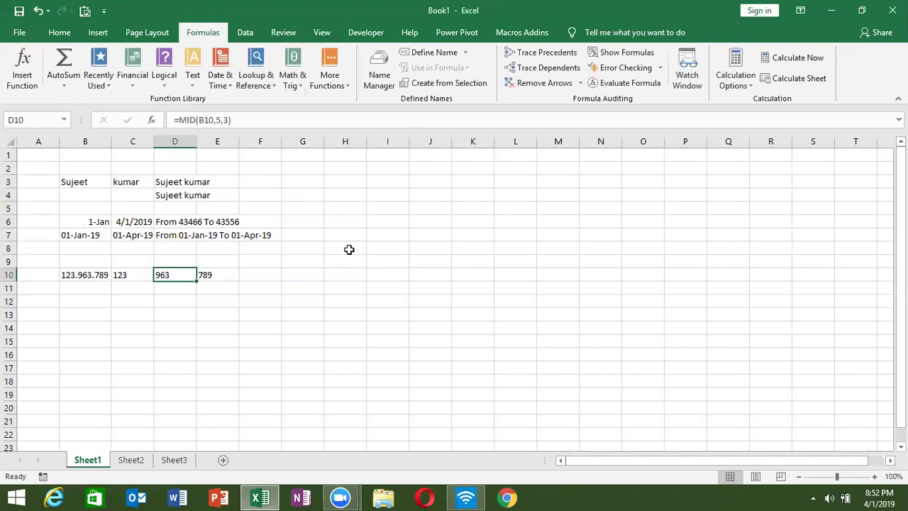
key("Left")
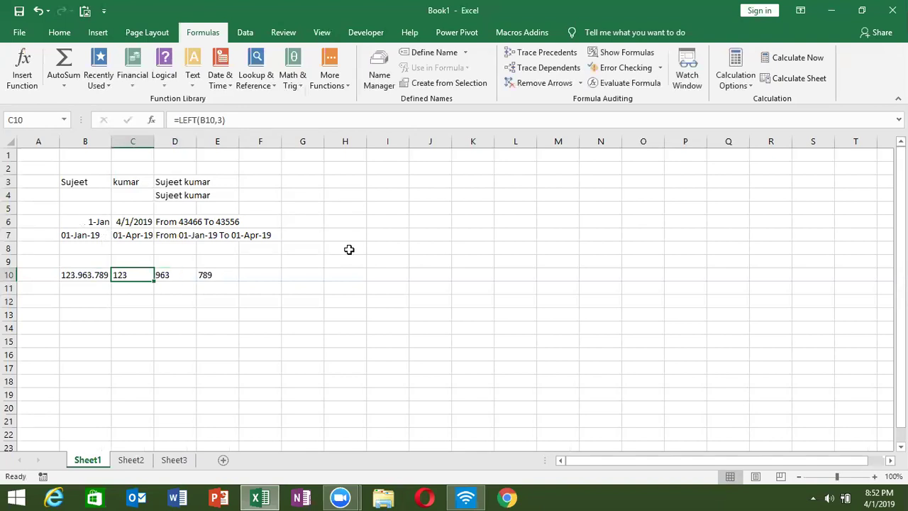
key("Right")
key("Right")
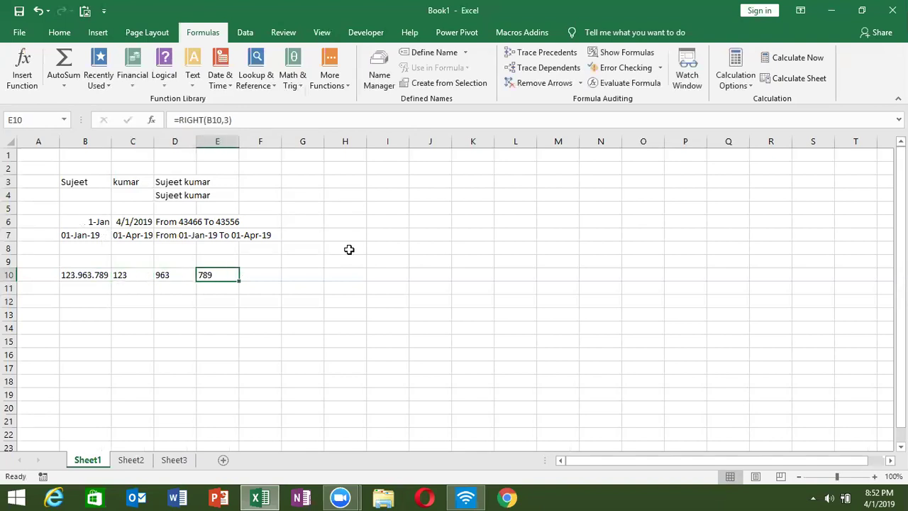
key("Left")
key("Left")
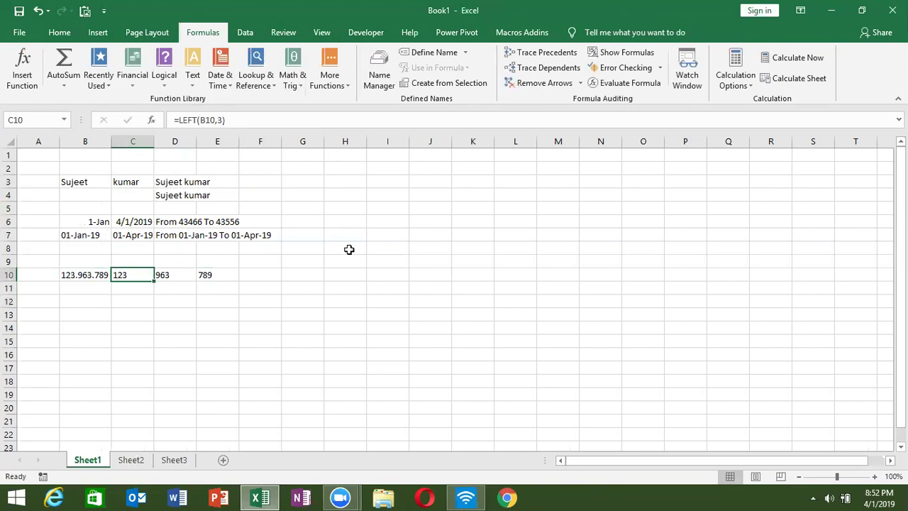
key("Down")
key("Left")
key("Down")
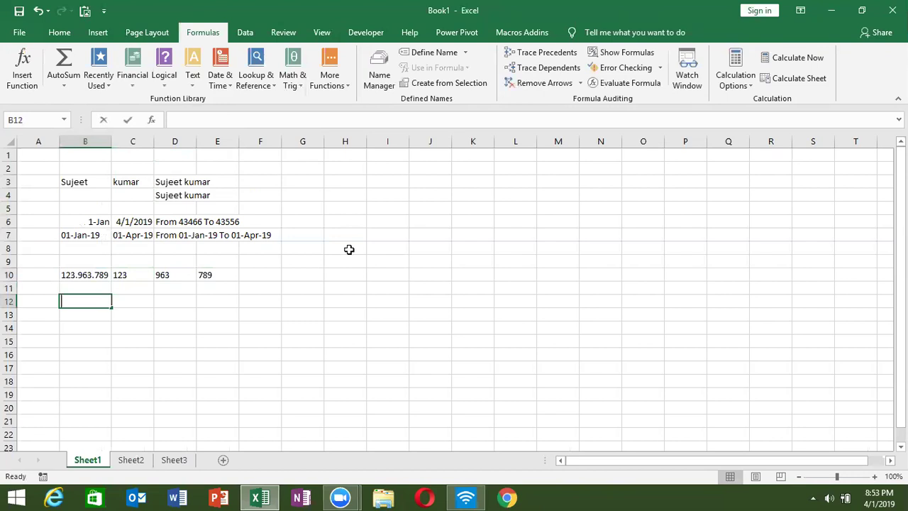
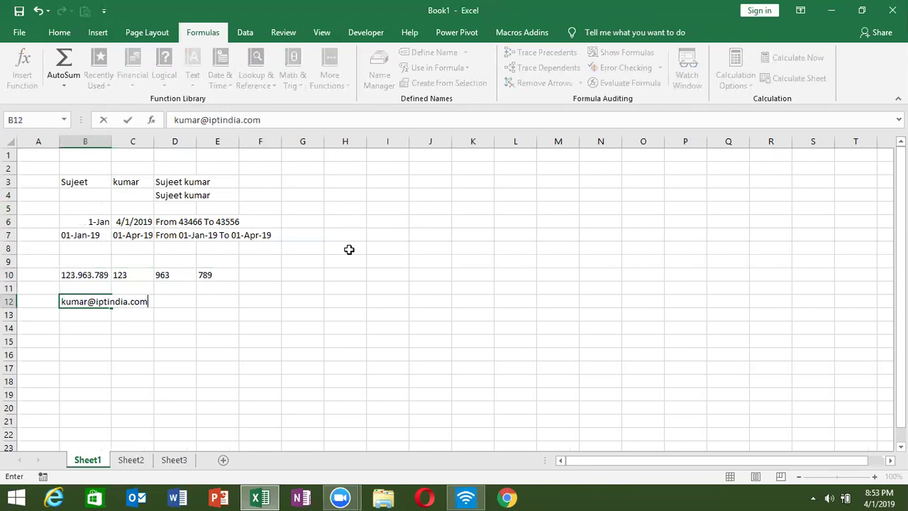
Type a sample e-mail address into B12.
key("Tab")
key("Return")
key("Up")
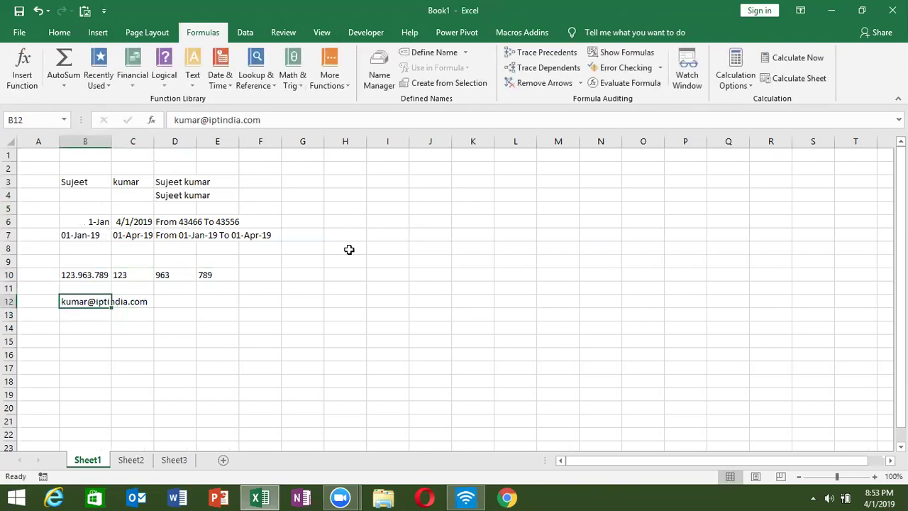
key("Right")
key("Right")
Add the headings ID in D11 and site in E11.
key("Up")
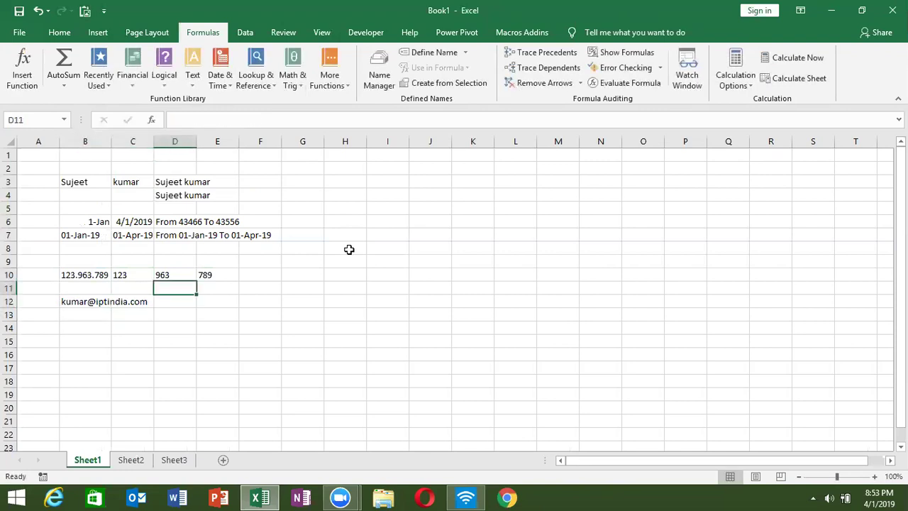
type("ID")
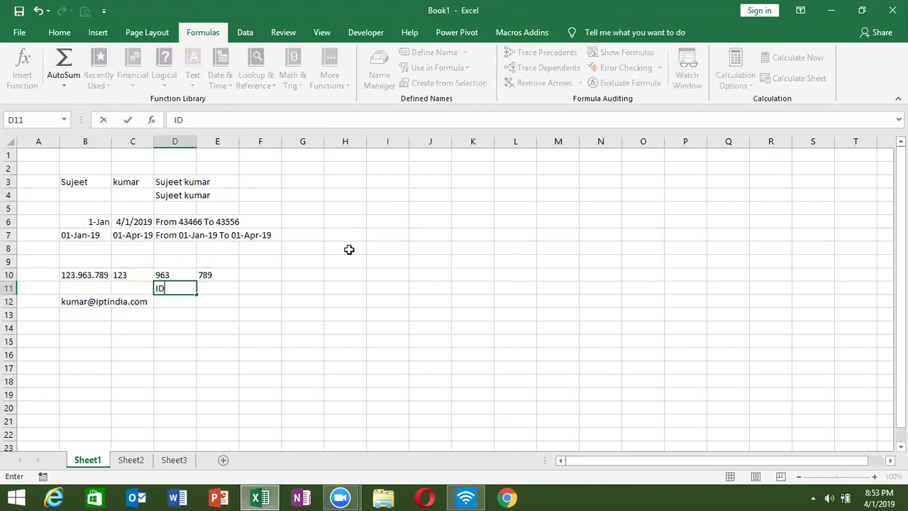
key("Tab")
type("sit")
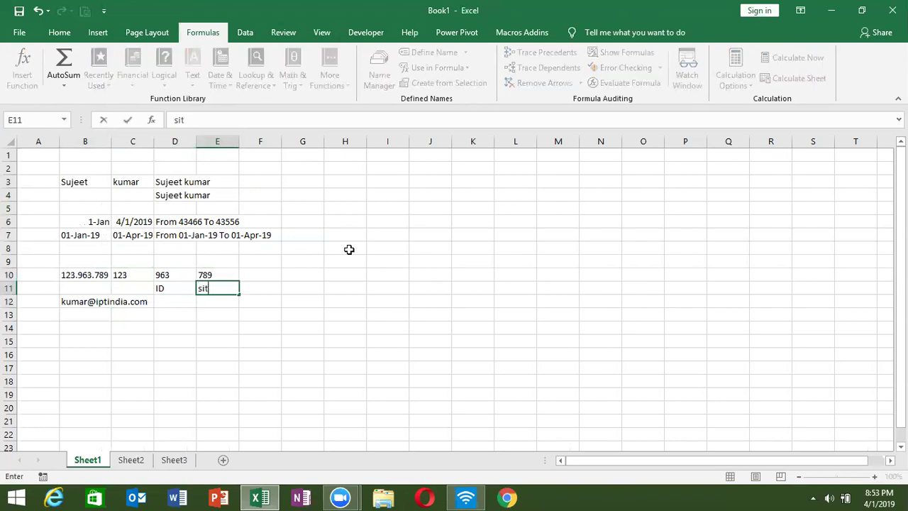
type("e")
key("Return")
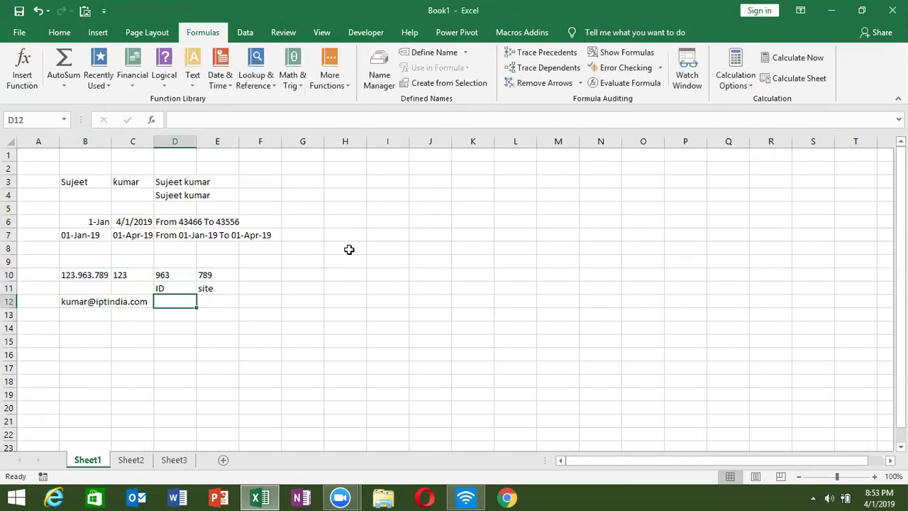
type("=")
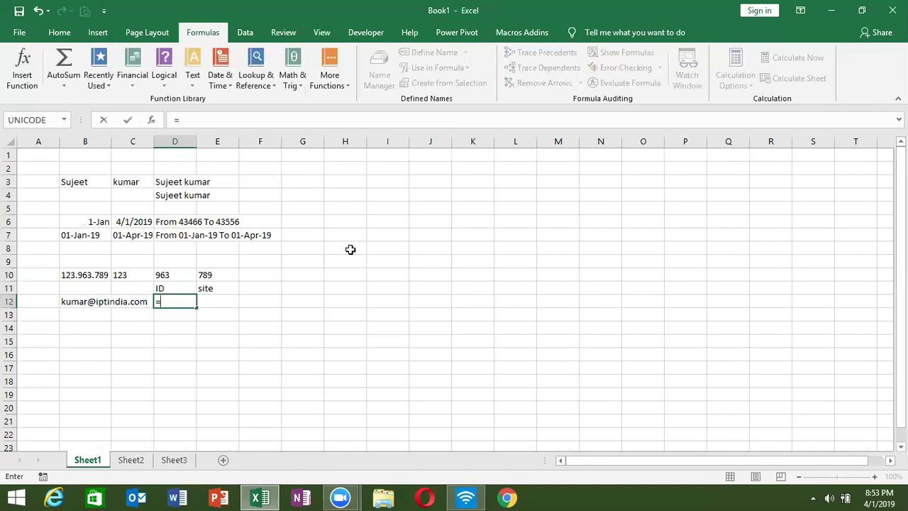
Enter =LEFT(B12,5) in D12 to take the first five characters of the e-mail address.
type("le")
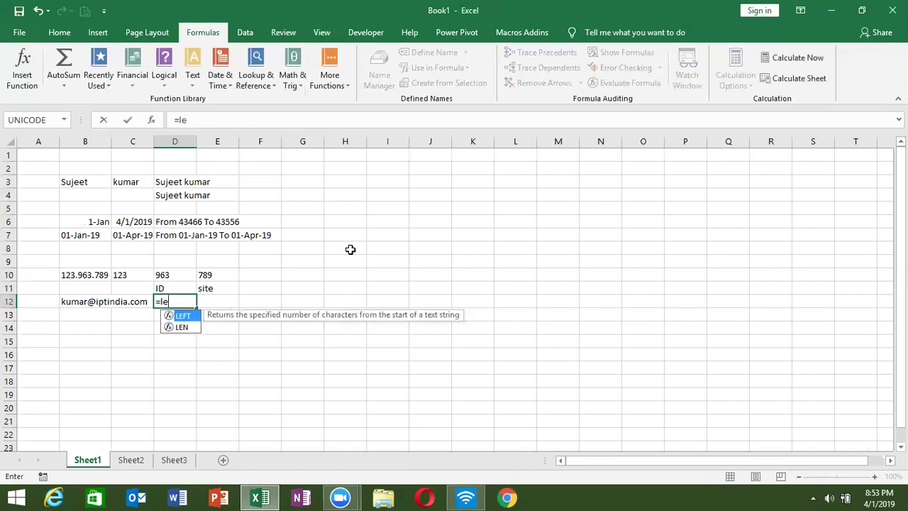
key("Tab")
key("Left")
key("Left")
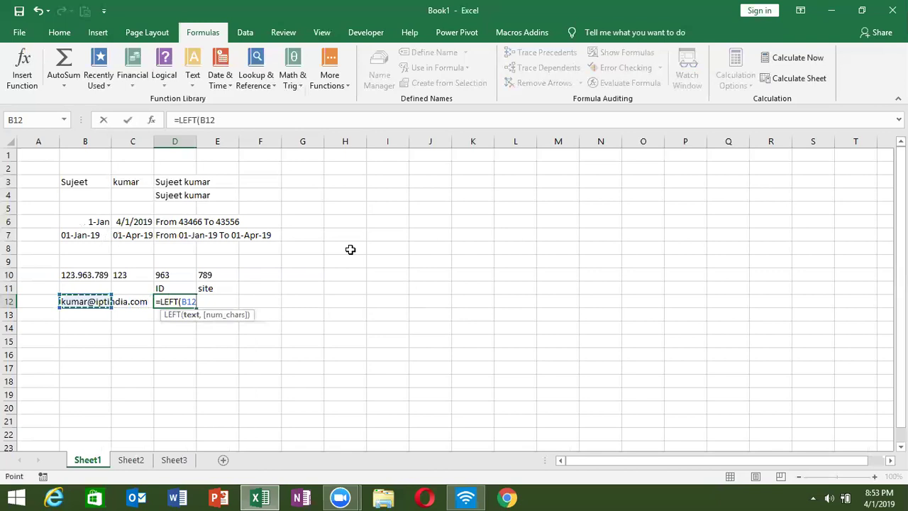
type(",5")
key("Return")
key("Up")
key("Left")
key("Left")
key("Down")
key("Down")
key("Down")
key("Up")
key("Up")
key("Up")
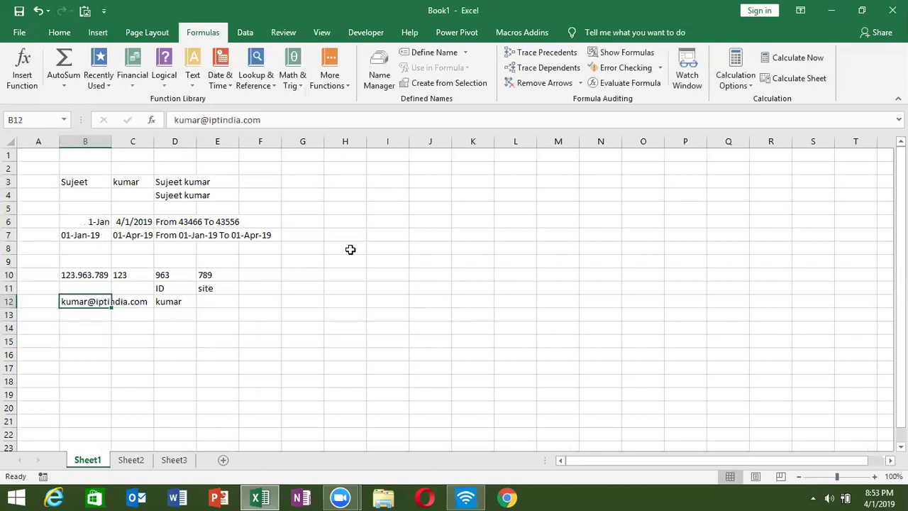
key("Right")
key("Right")
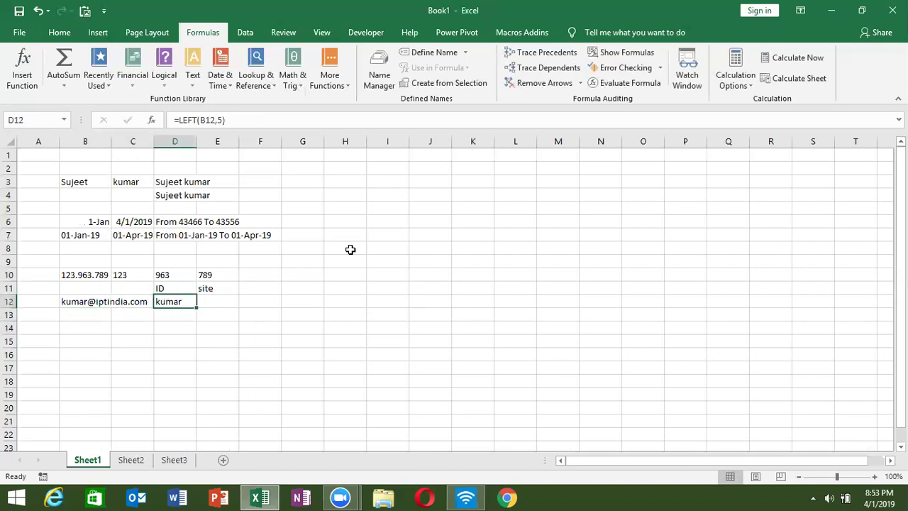
Enter =FIND("@",B12,1) in D13, returning 6.
key("Down")
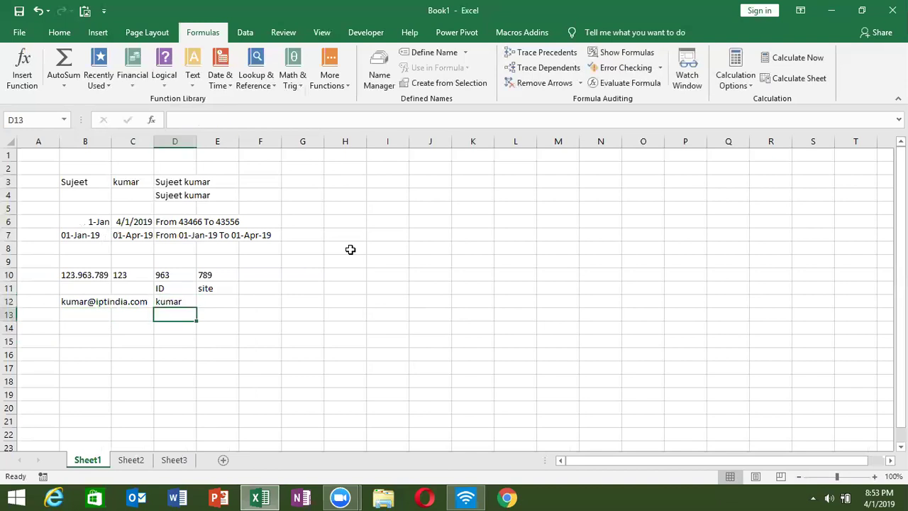
type("=")
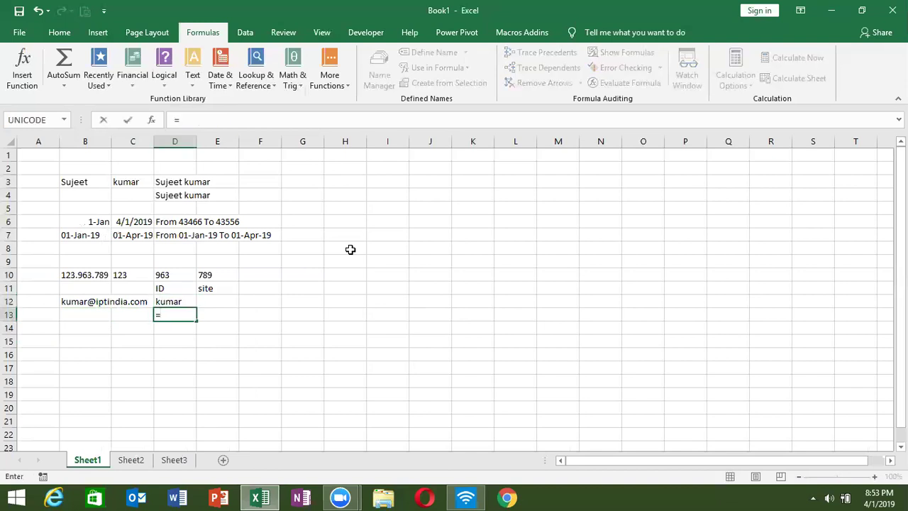
type("FIND(")
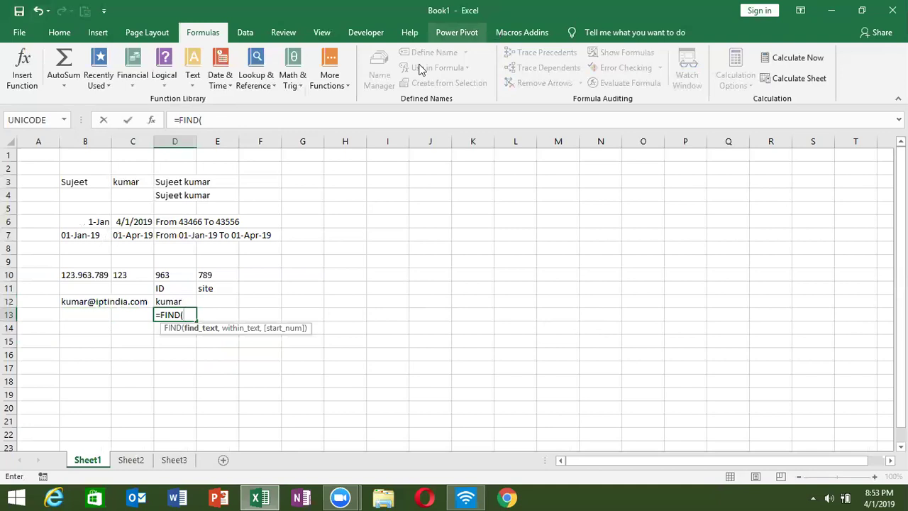
type("\" \"")
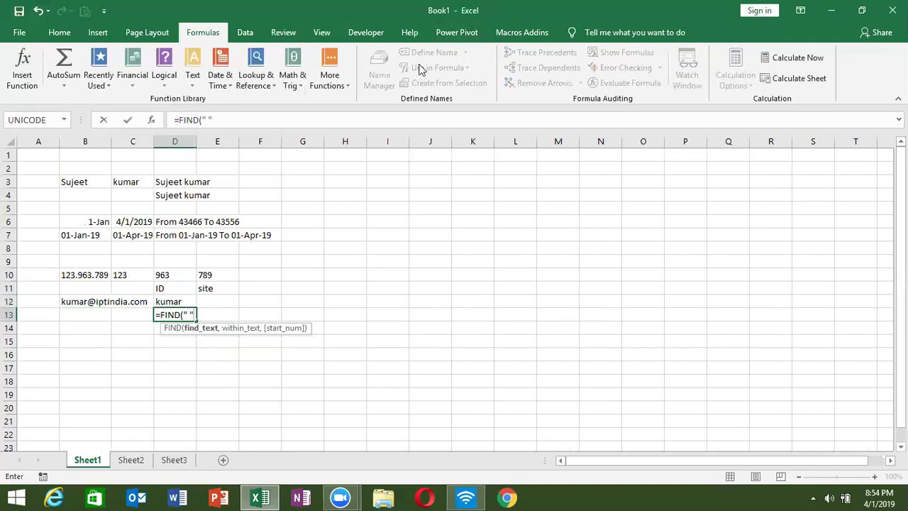
key("BackSpace")
key("BackSpace")
type("@\",")
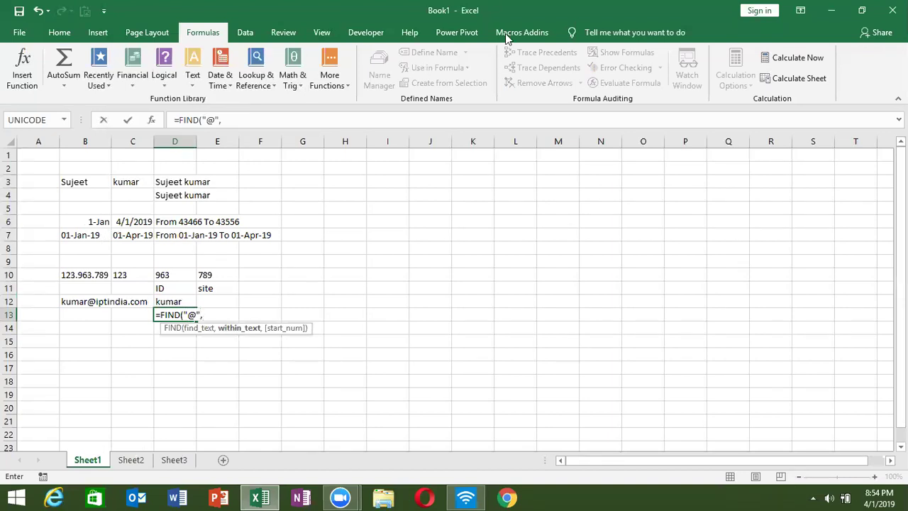
left_click(84, 302)
type(",")
type("12,1")
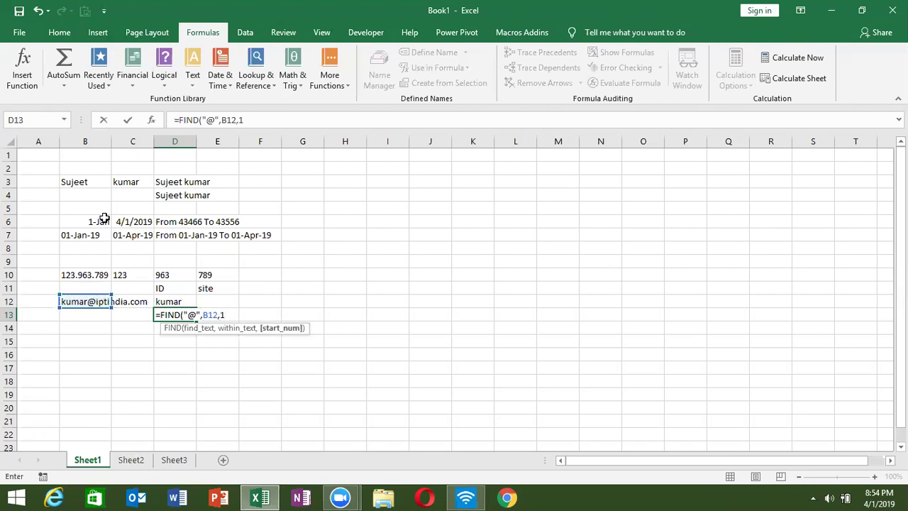
key("ctrl+Return")
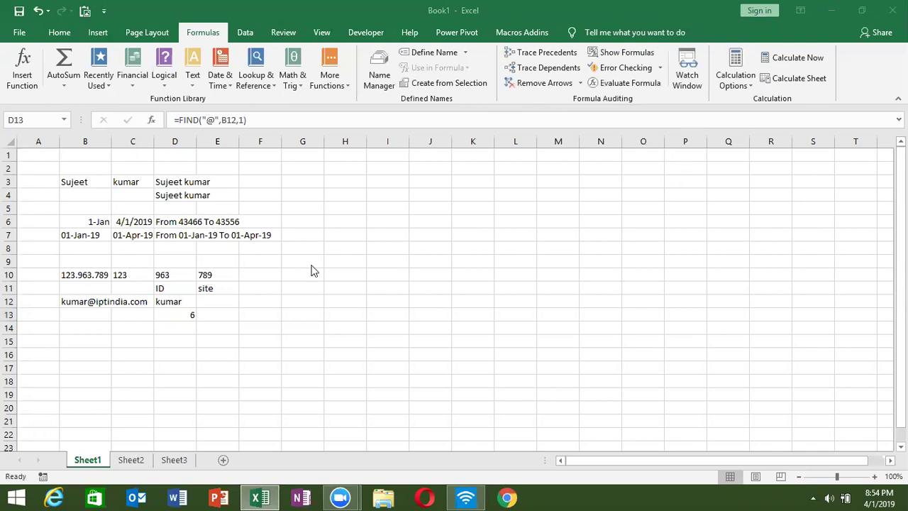
Reopen the FIND formula in D13 to review it and confirm it unchanged.
left_click(183, 310)
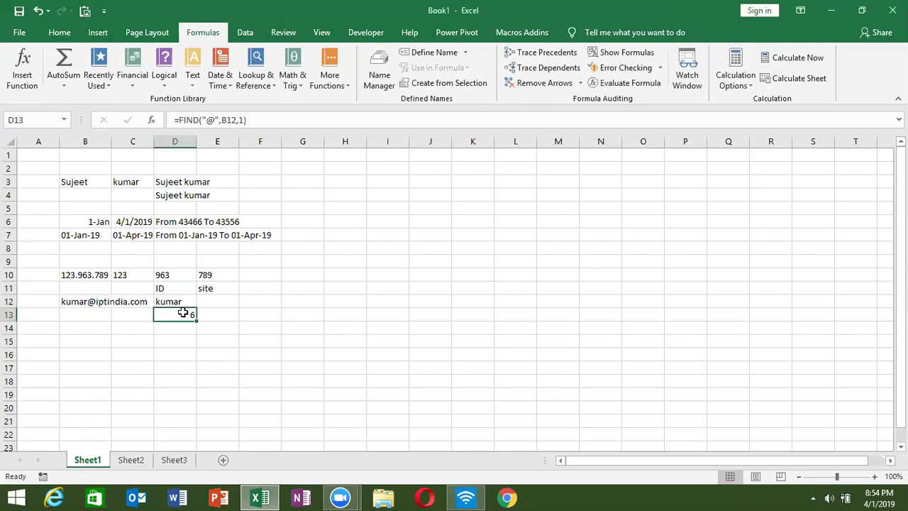
double_click(183, 312)
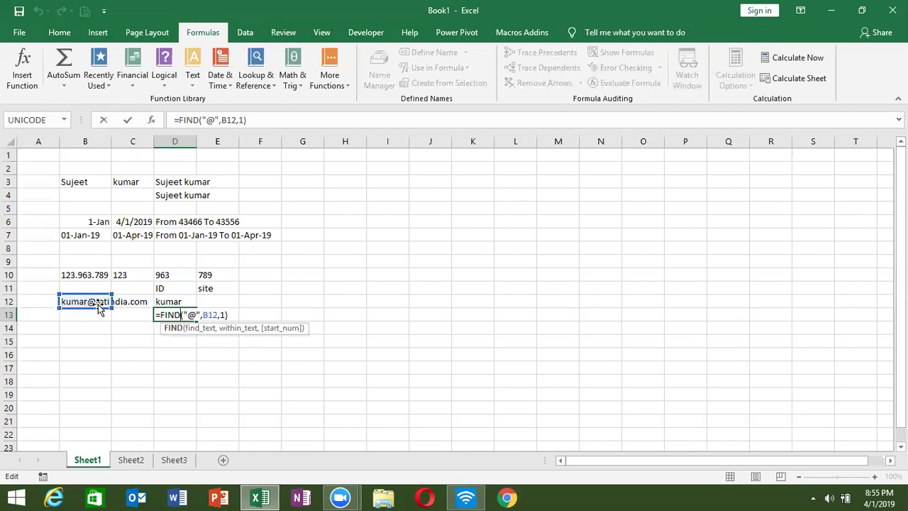
key("Return")
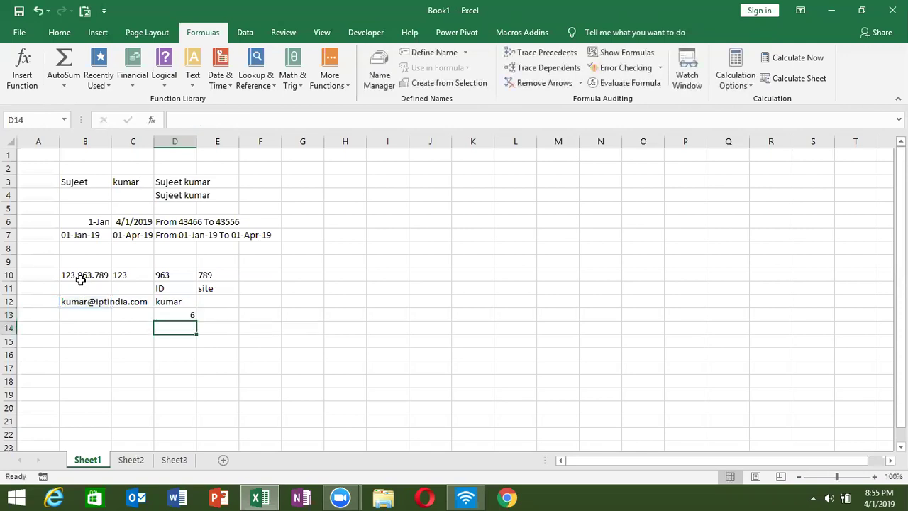
Change D12's formula from =LEFT(B12,5) to =LEFT(B12,D13-1) to take the text before the @.
key("Up")
key("Up")
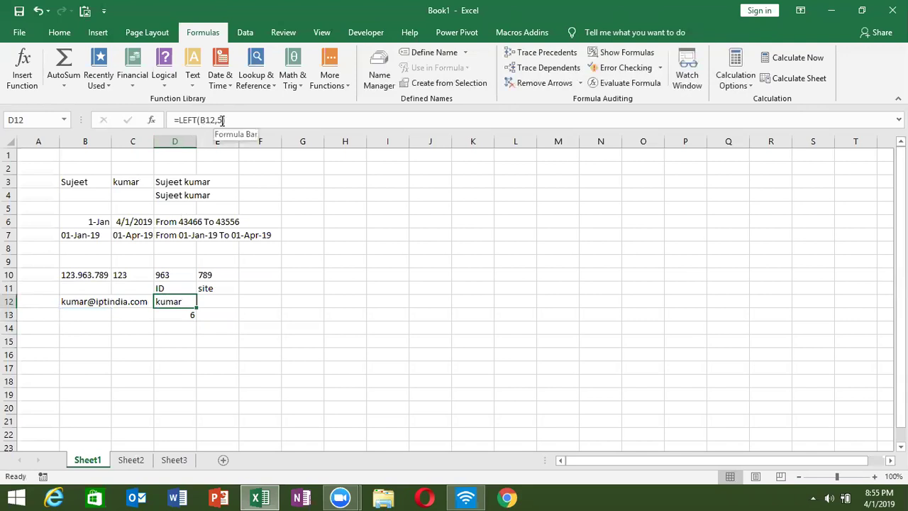
left_click(222, 120)
key("BackSpace")
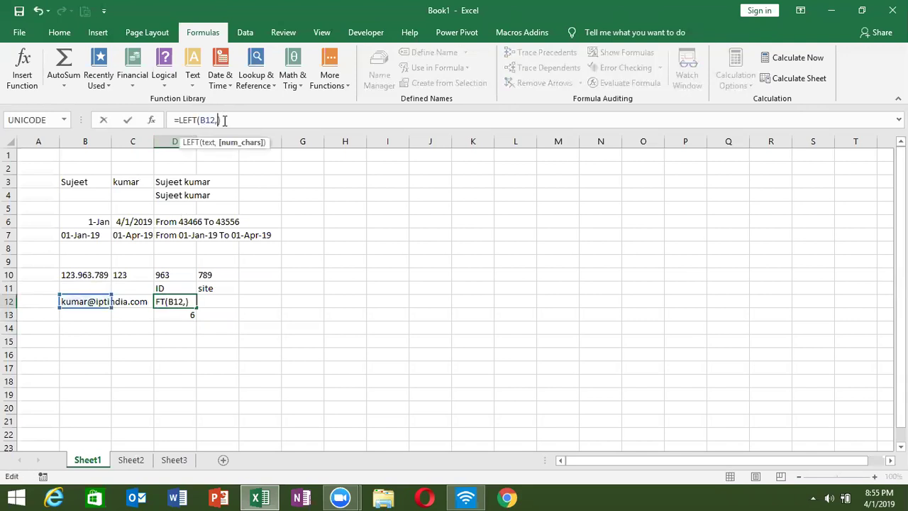
key("Right")
key("Left")
left_click(183, 316)
type("-1")
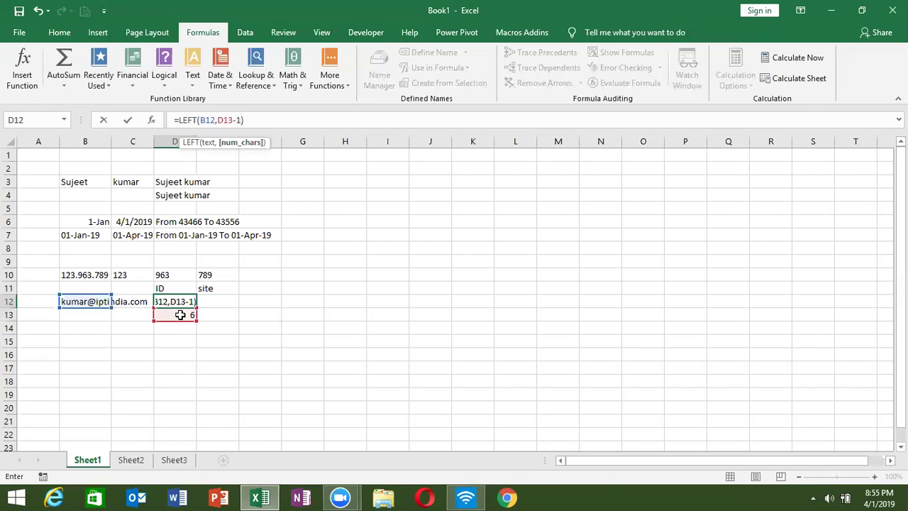
key("Return")
key("Up")
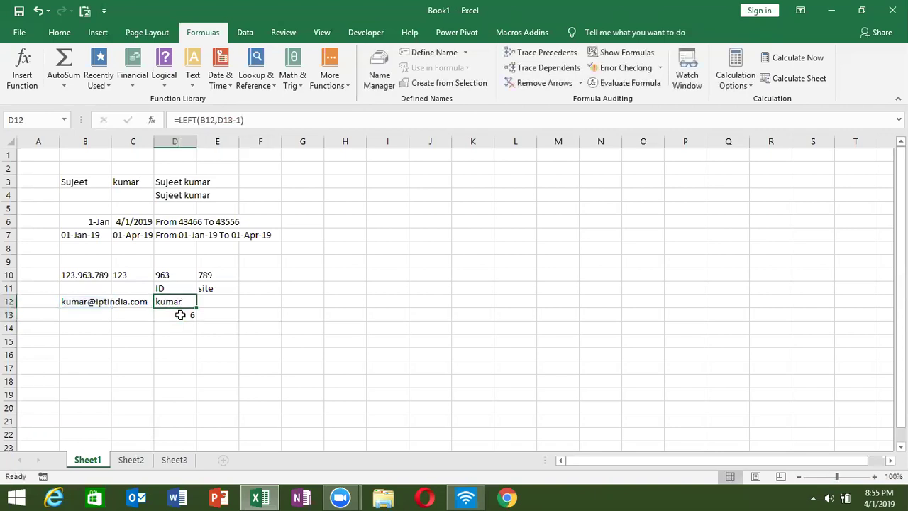
key("Left")
key("Left")
Overwrite B12 with a longer e-mail address.
key("BackSpace")
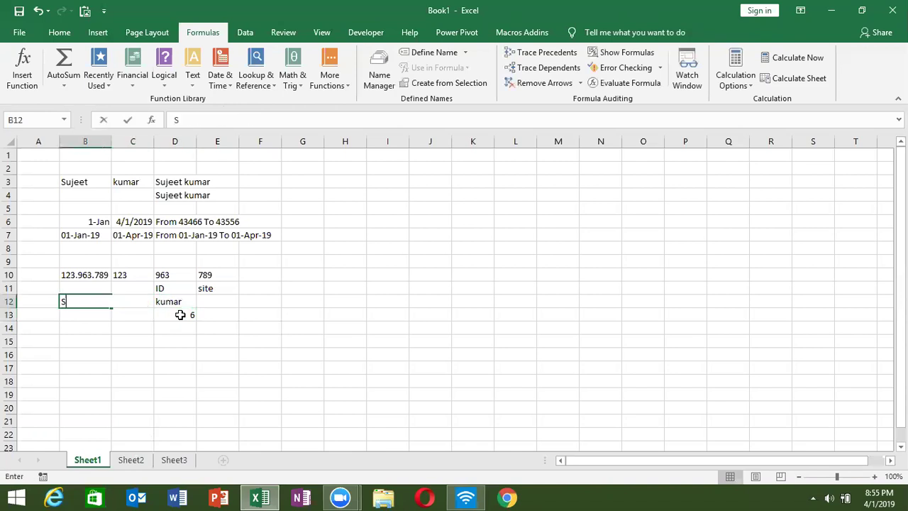
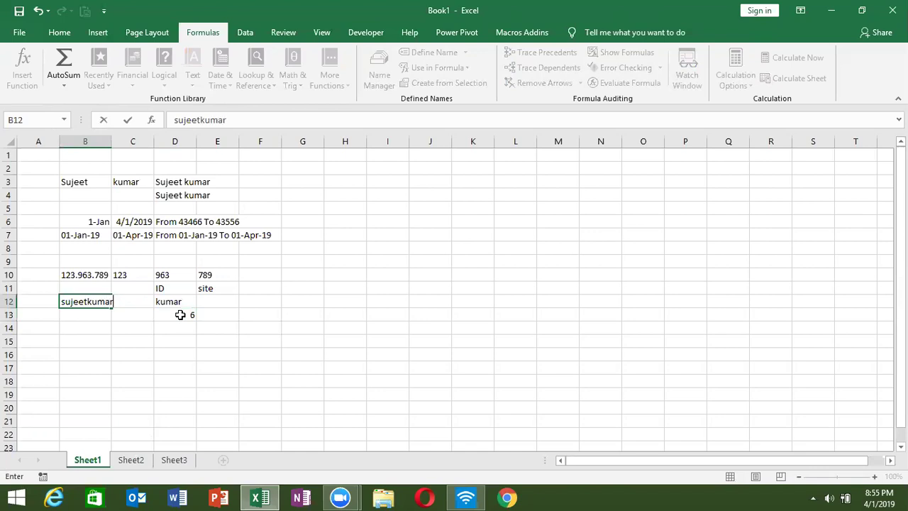
key("Return")
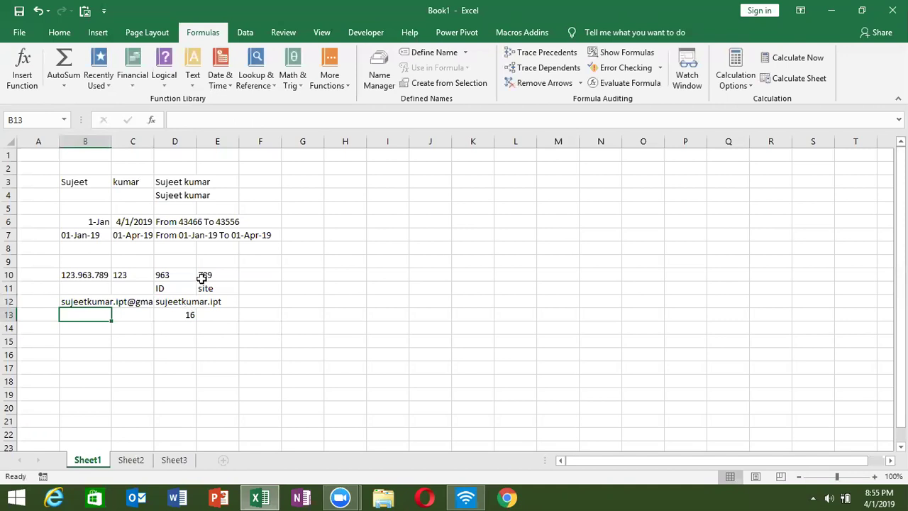
Check that D12 and D13 recalculate, with D13 now showing 16.
key("Up")
key("Right")
key("Right")
key("Right")
key("Left")
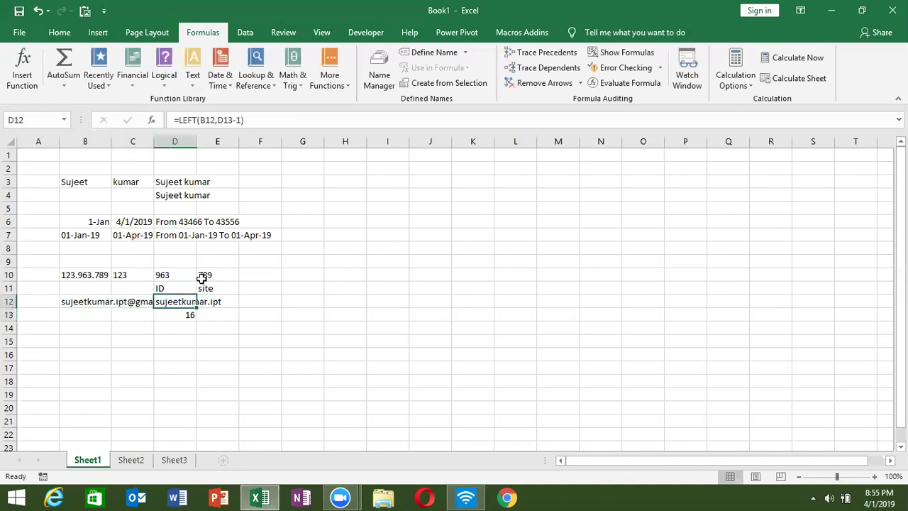
key("Down")
key("Up")
key("Right")
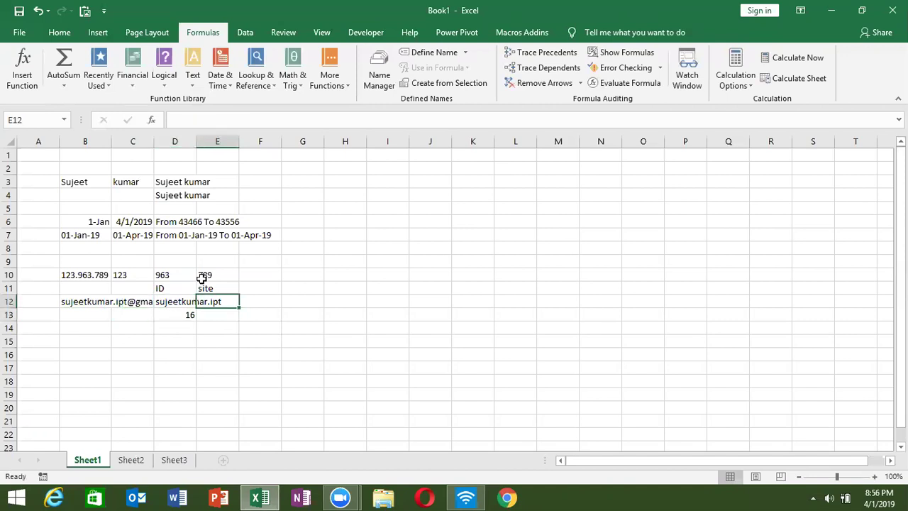
Enter =RIGHT(B12,LEN(B12)-D13) in E12, accepting Excel's correction, to show gmail.com.
type("=")
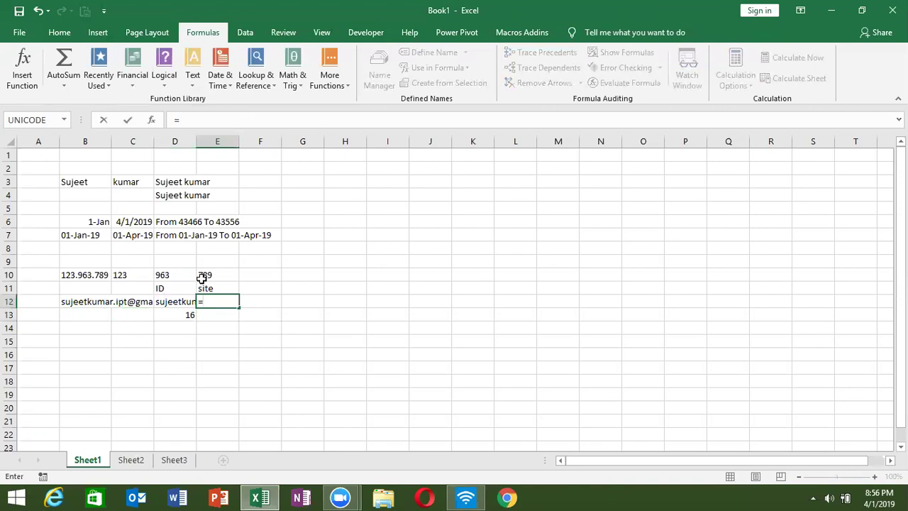
type("ri")
key("Tab")
key("Left")
key("Left")
key("Left")
type(",")
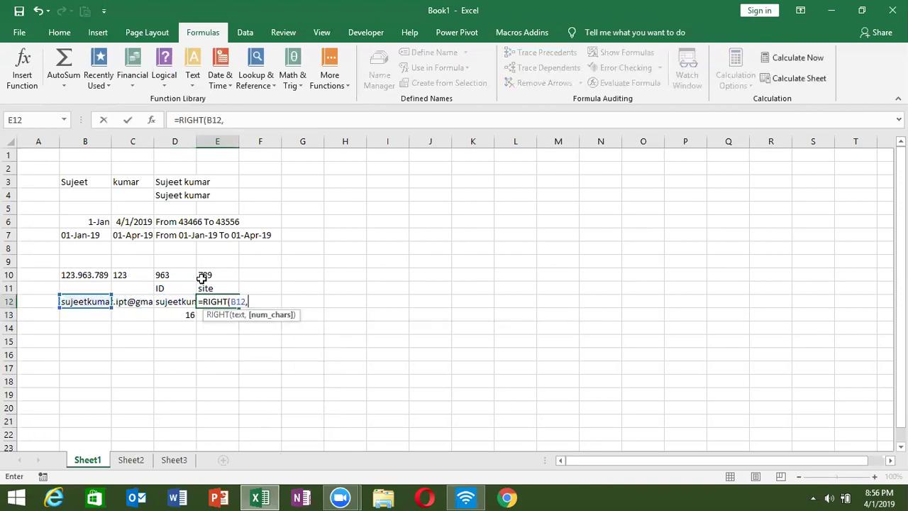
type("len")
key("Tab")
key("Left")
key("Left")
key("Left")
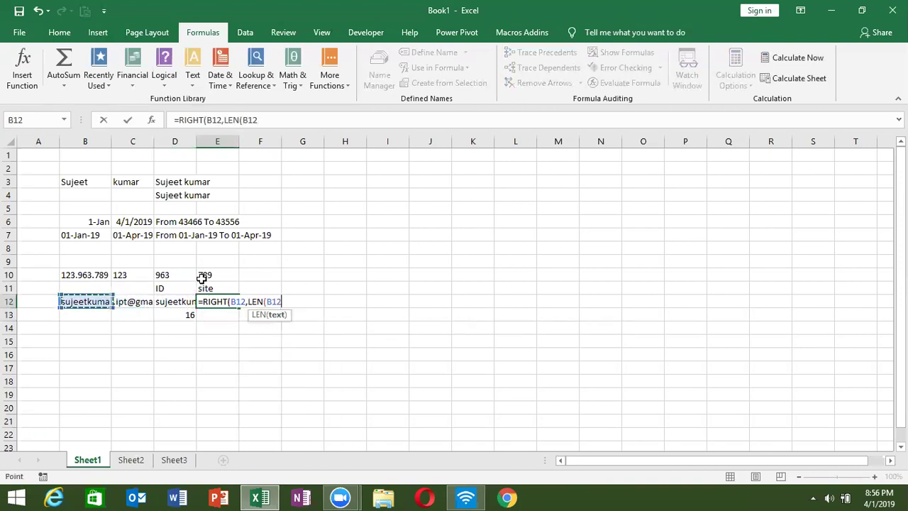
type(")-")
key("Down")
key("Left")
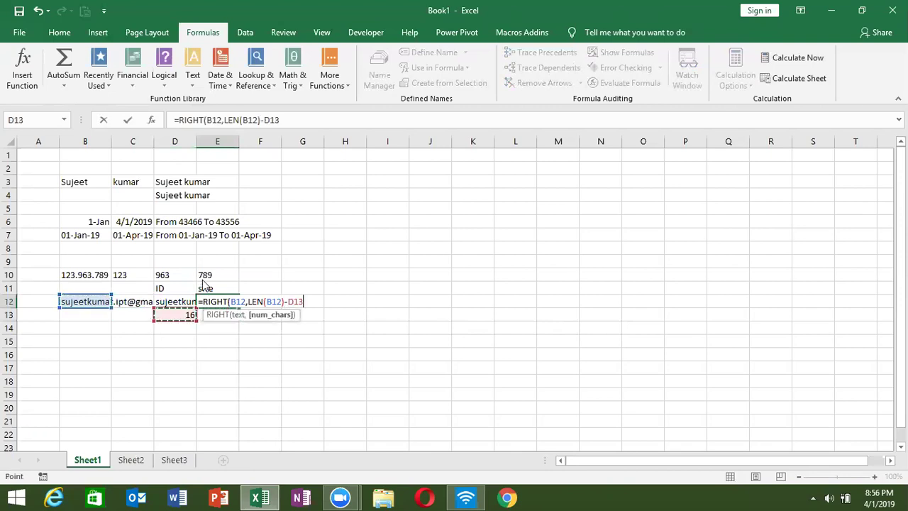
key("Return")
key("Return")
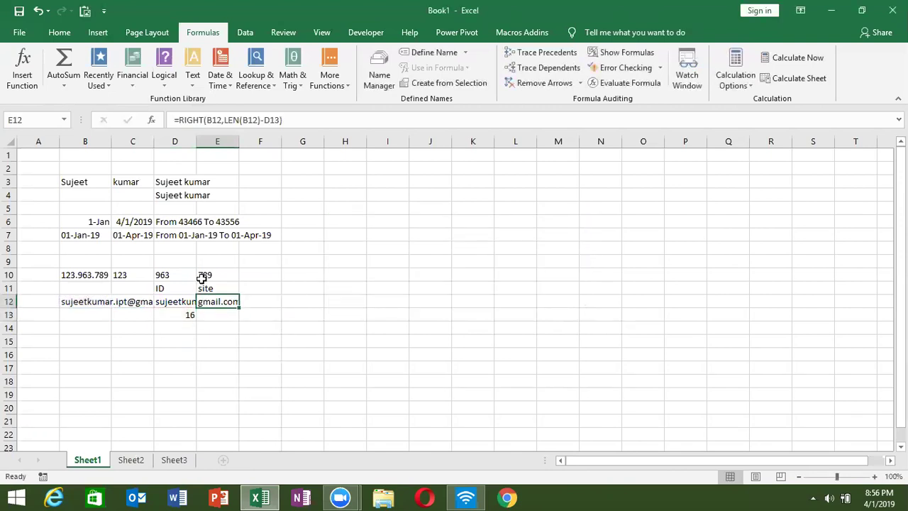
Review the formulas in D12, D13 and E12.
key("Left")
key("Left")
key("Left")
key("Down")
key("Right")
key("Up")
key("Left")
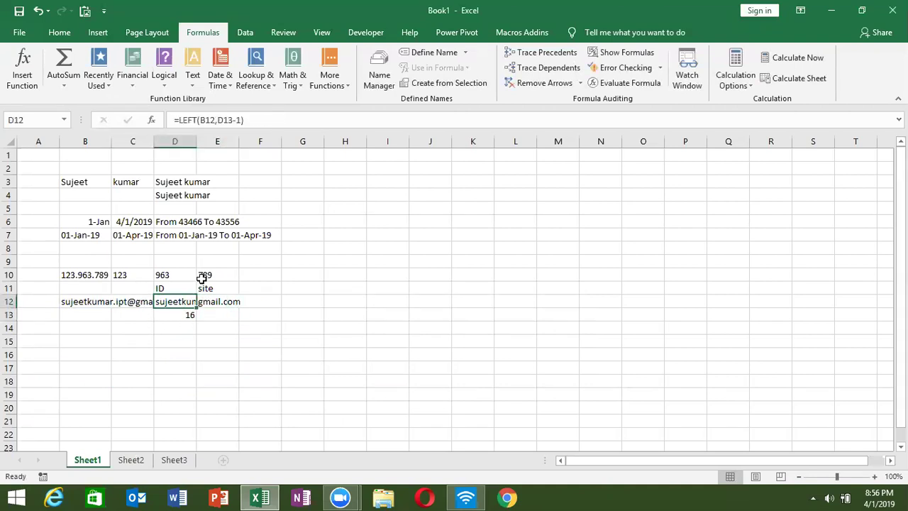
key("Left")
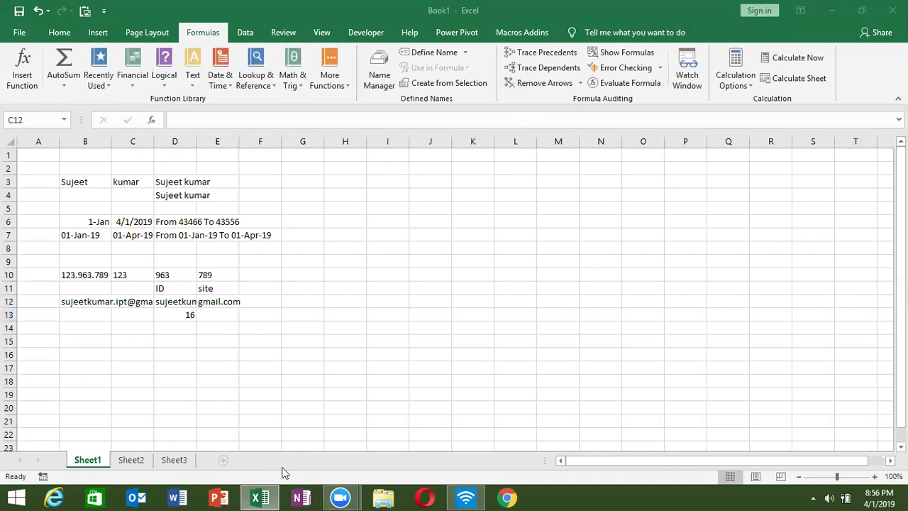
Type a first name into cell H2.
left_click(341, 174)
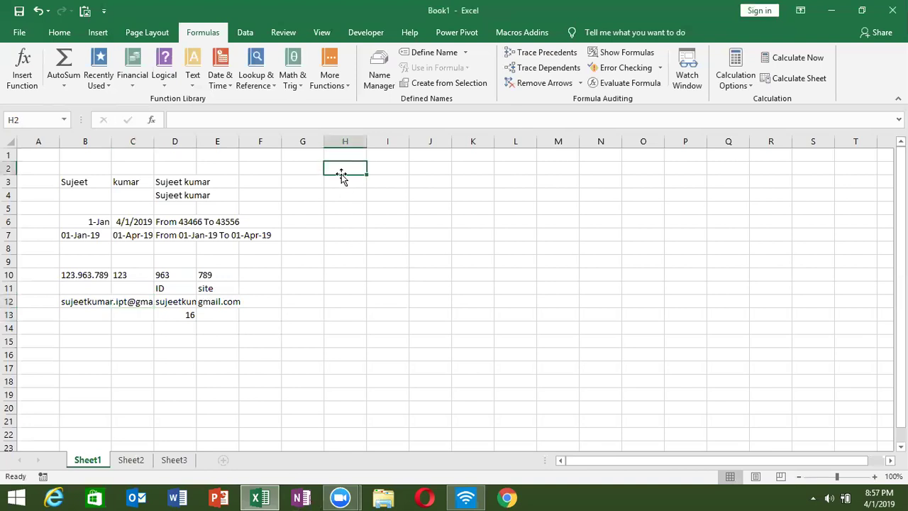
type("Sujeet")
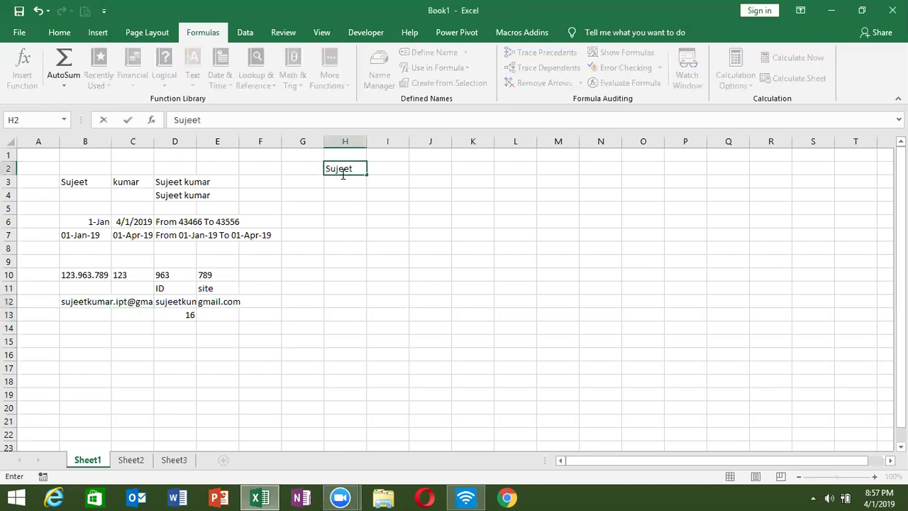
key("Return")
Enter =MID(H2,1,1) in I3 to return the first letter, S.
key("Right")
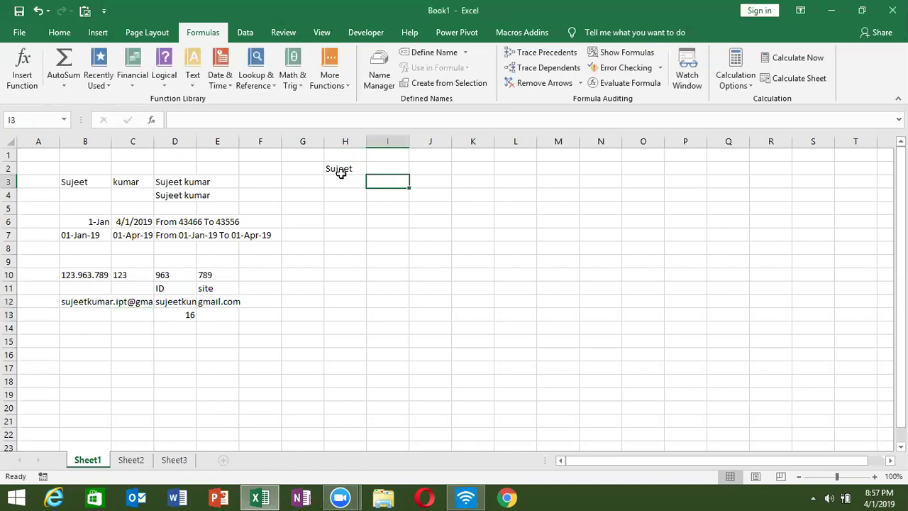
type("=mid")
key("Tab")
left_click(341, 170)
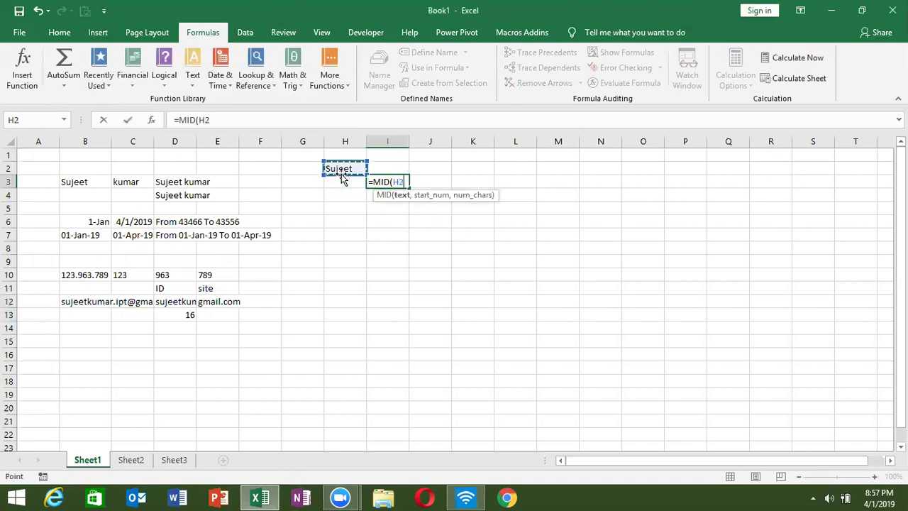
type(",")
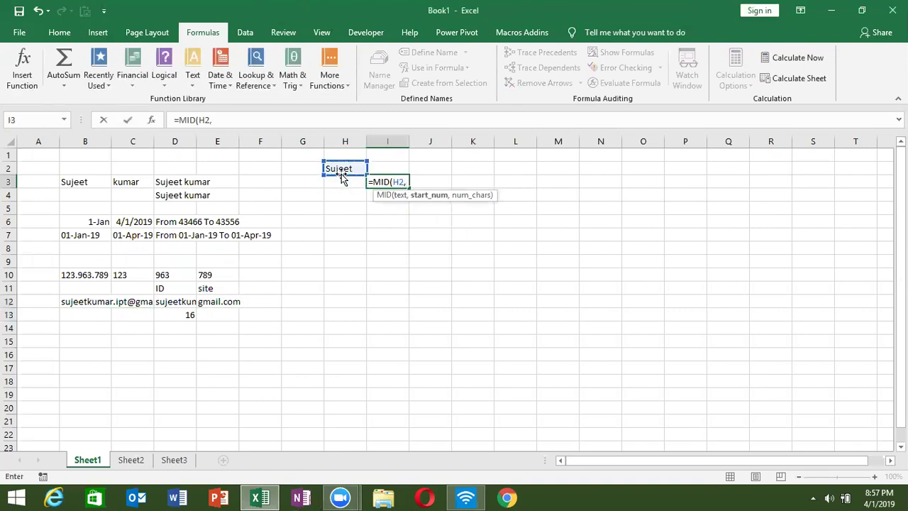
type("1,1)")
key("ctrl+Return")
Enter =MID(H2,2,1) in J3 and =MID(H2,3,1) in K3, giving u and j.
key("Right")
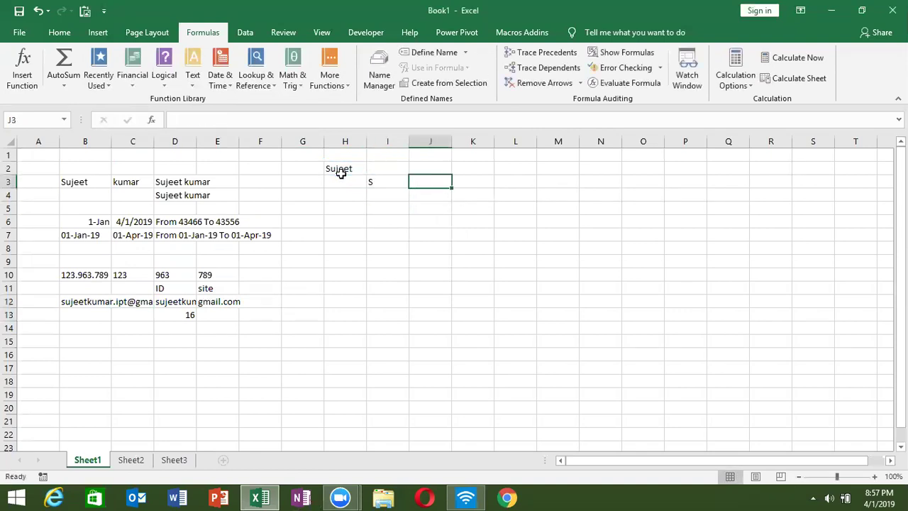
type("=mid")
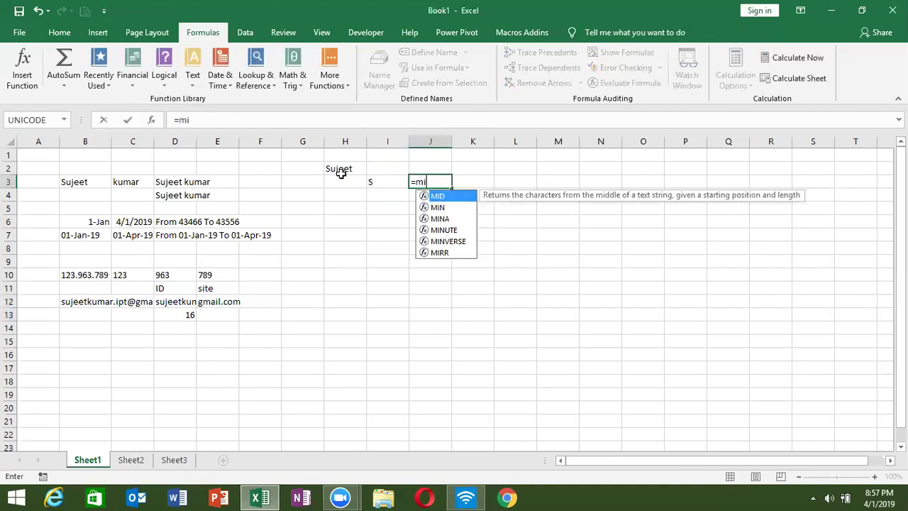
key("Tab")
key("Left")
key("Left")
key("Up")
type(",2")
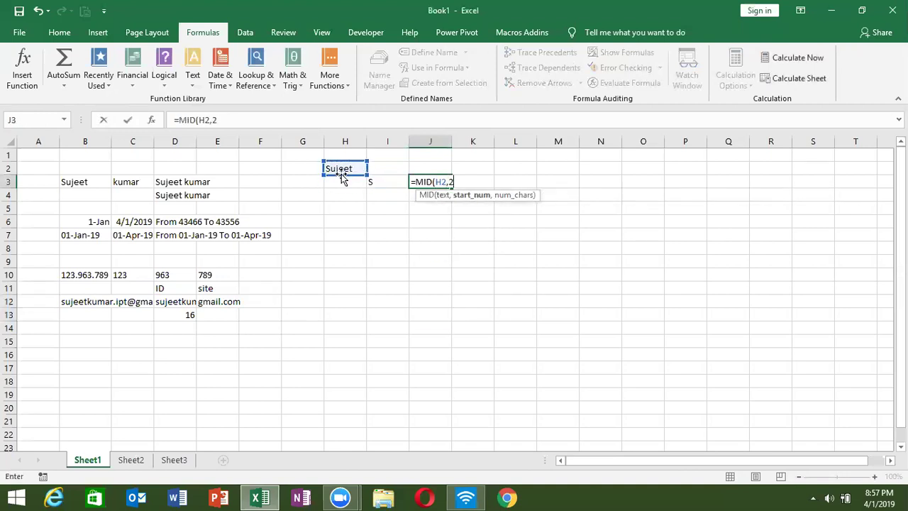
type(",1")
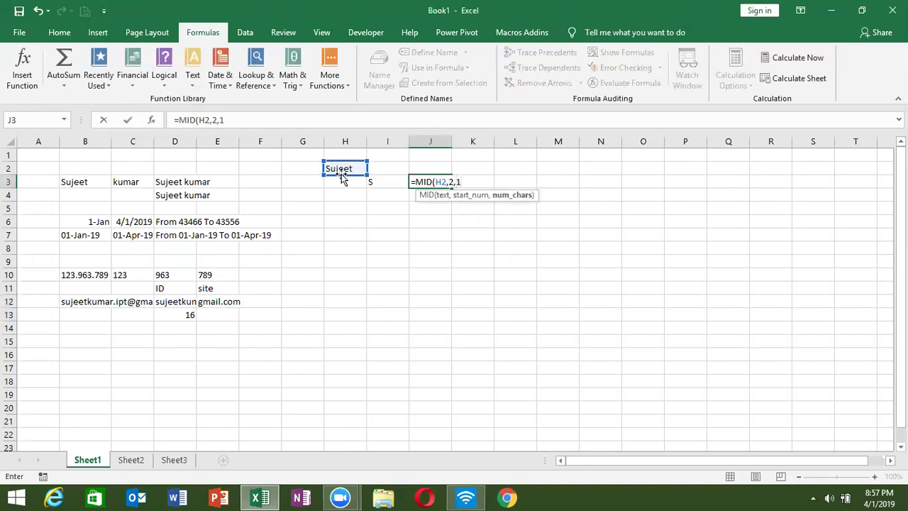
key("Return")
key("Up")
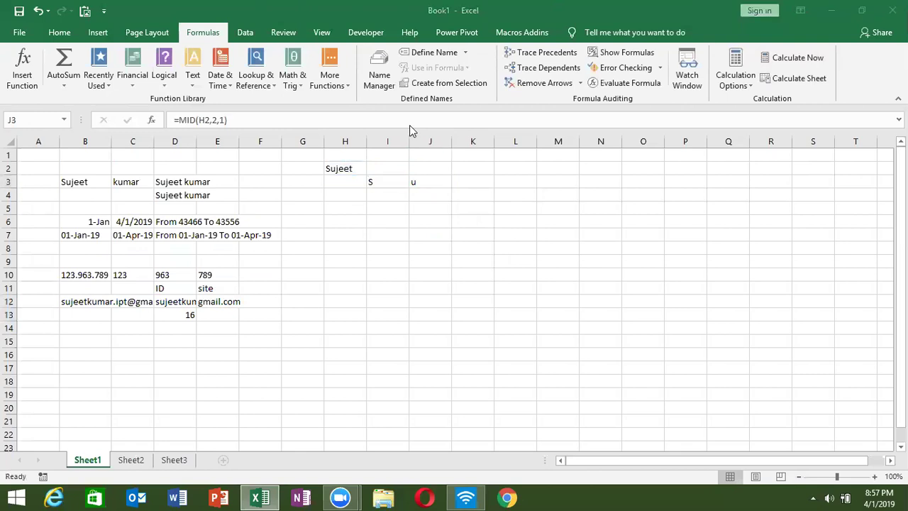
left_click(481, 173)
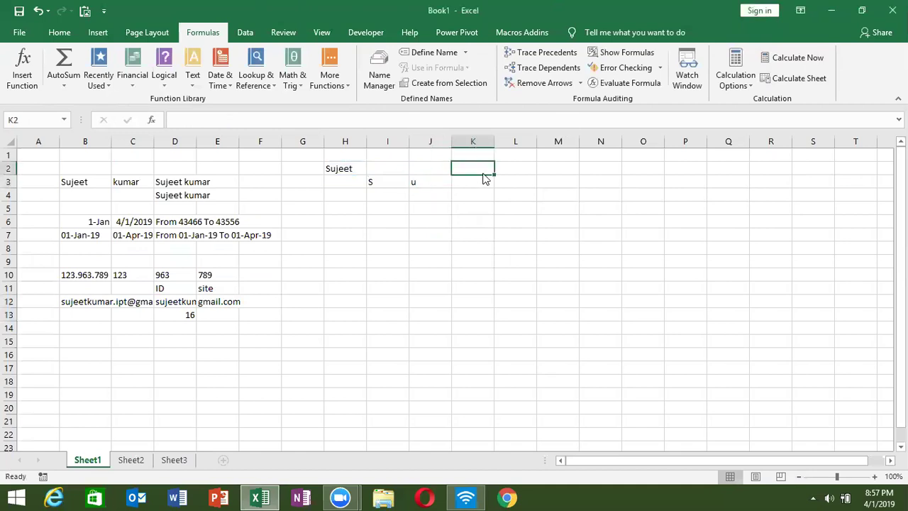
left_click(483, 179)
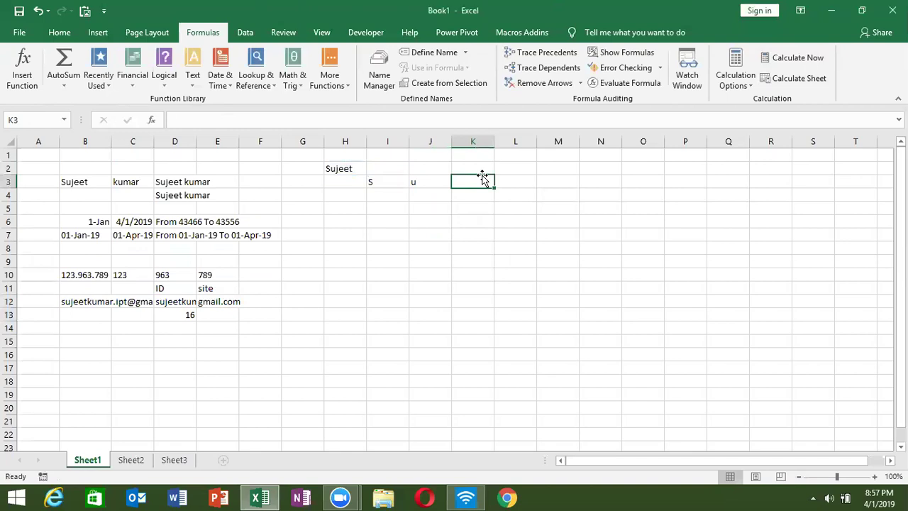
type("=mid")
key("Tab")
key("Left")
key("Left")
key("Left")
key("Up")
type(",")
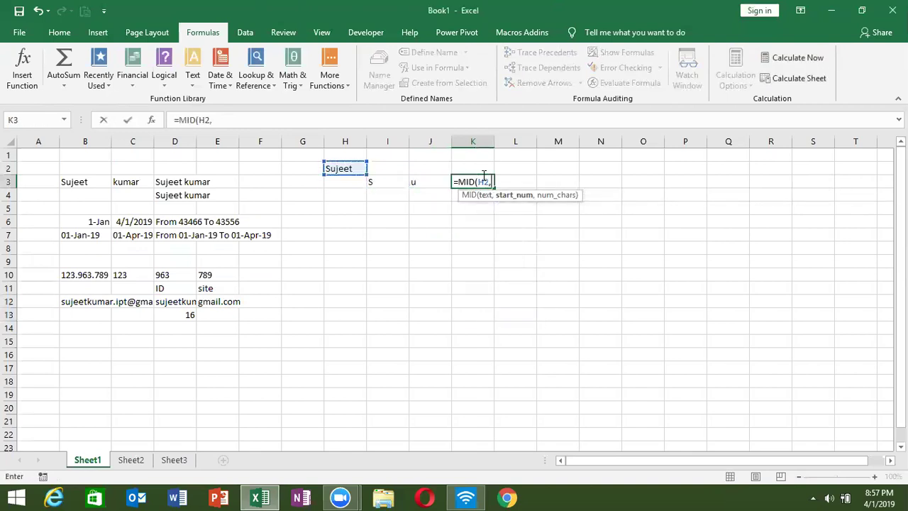
type("3,1")
key("Return")
left_click(482, 177)
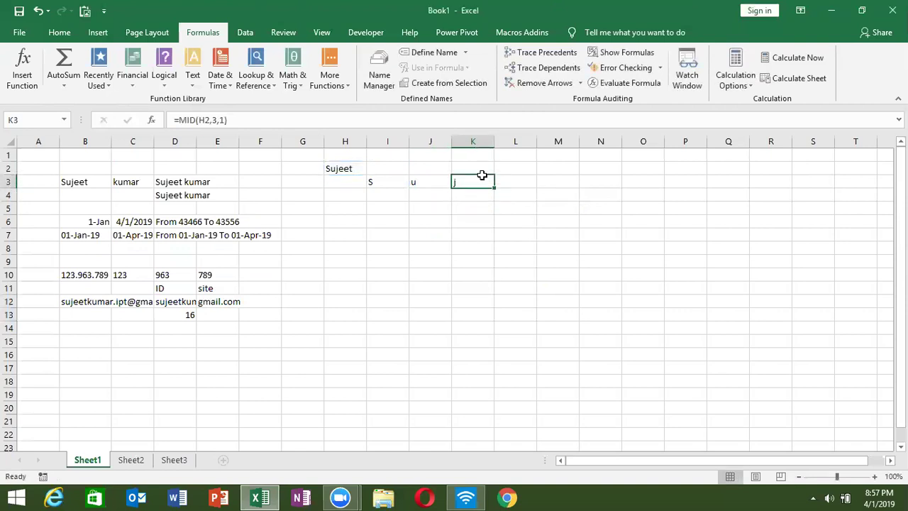
Enter =MID(H2,4,1) in L3 and =MID(H2,5,1) in M3, each giving e.
key("Right")
type("=mid")
key("Tab")
key("Left")
key("Left")
key("Left")
key("Left")
key("Up")
type(",")
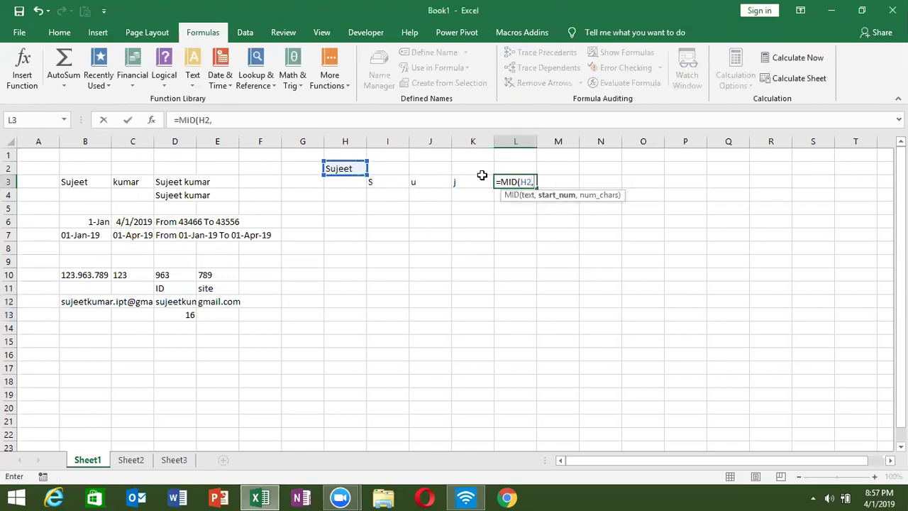
type("4")
type(",1")
key("Return")
key("Up")
key("Right")
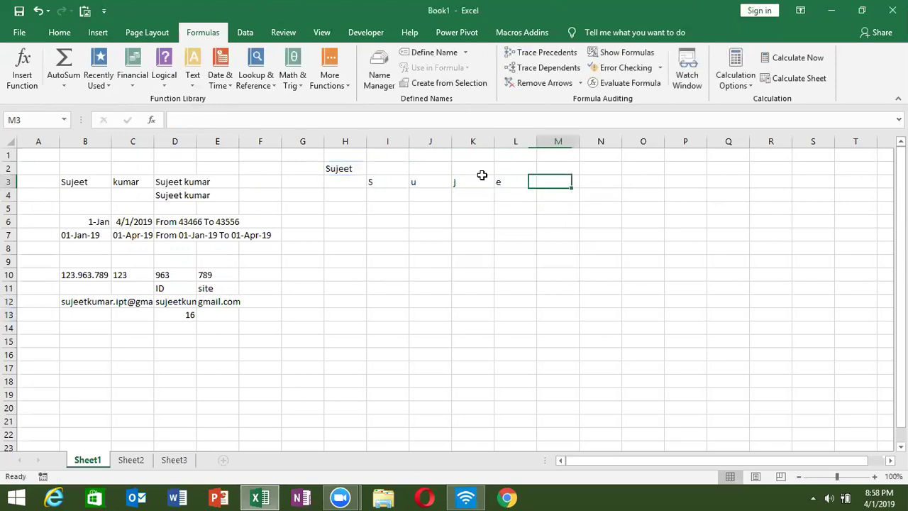
type("=mid")
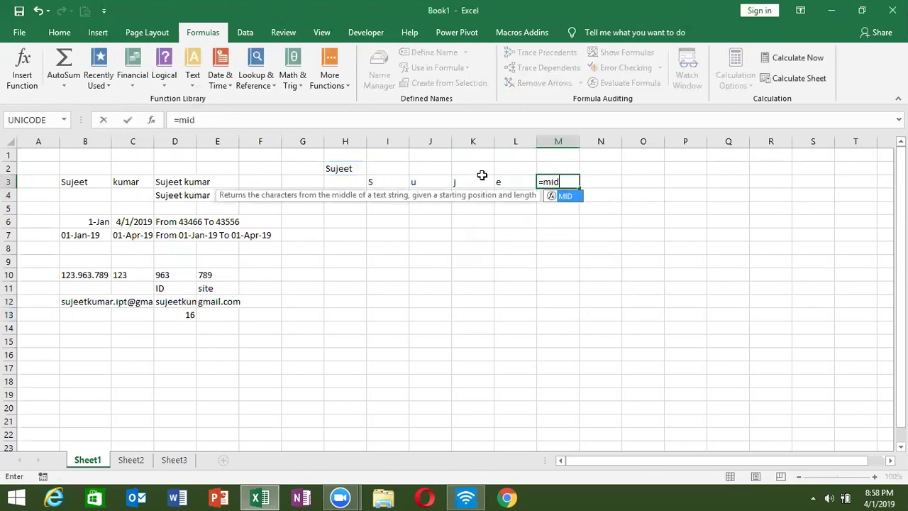
key("Tab")
key("Left")
key("Left")
key("Left")
key("Left")
key("Left")
key("Up")
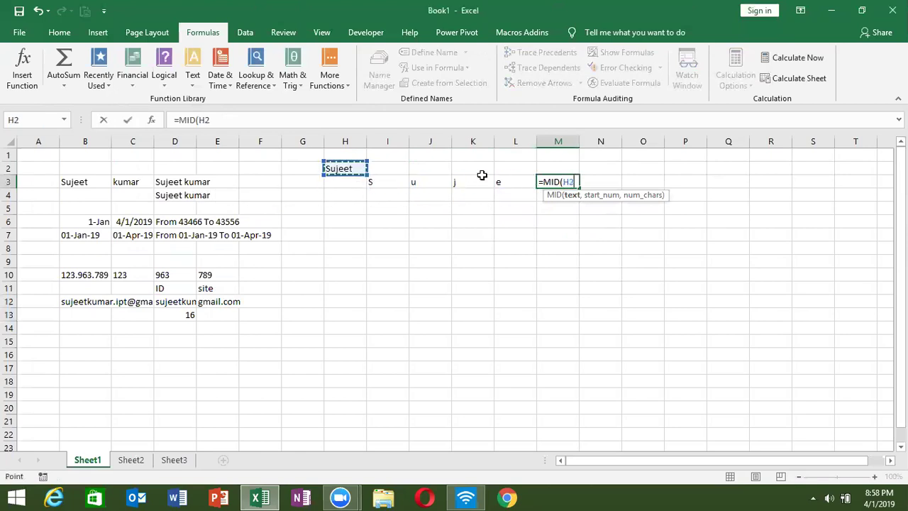
type(",5,1")
key("Tab")
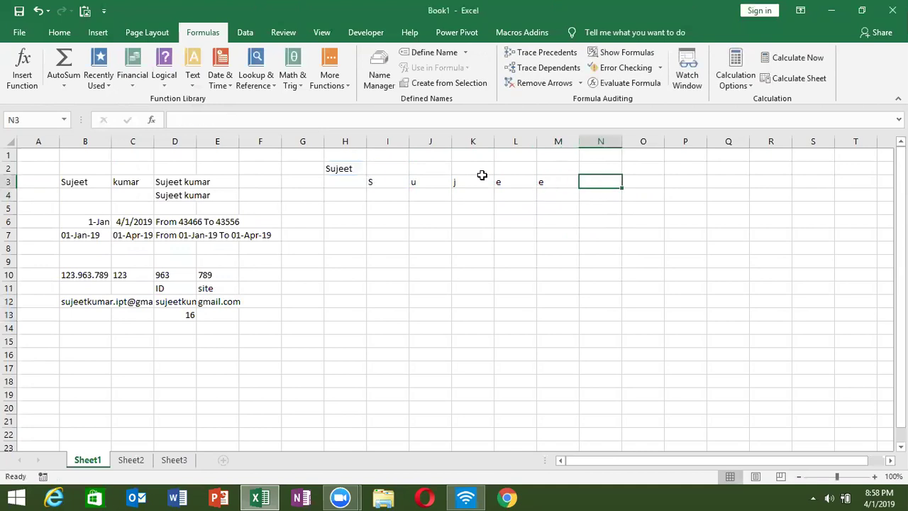
Enter =MID(H2,6,1) in N3 so it shows t.
type("=mid(")
key("Left")
key("Left")
key("Left")
key("Left")
key("Left")
key("Left")
key("Up")
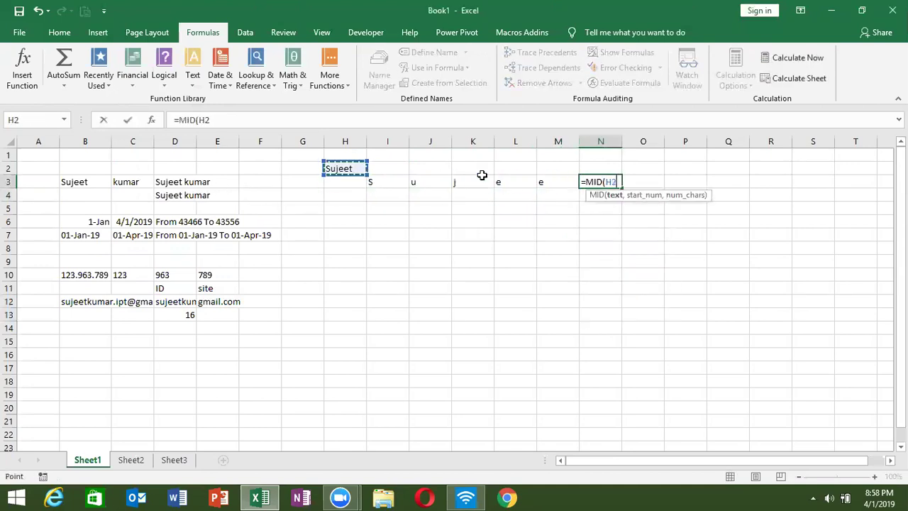
type(",6,1")
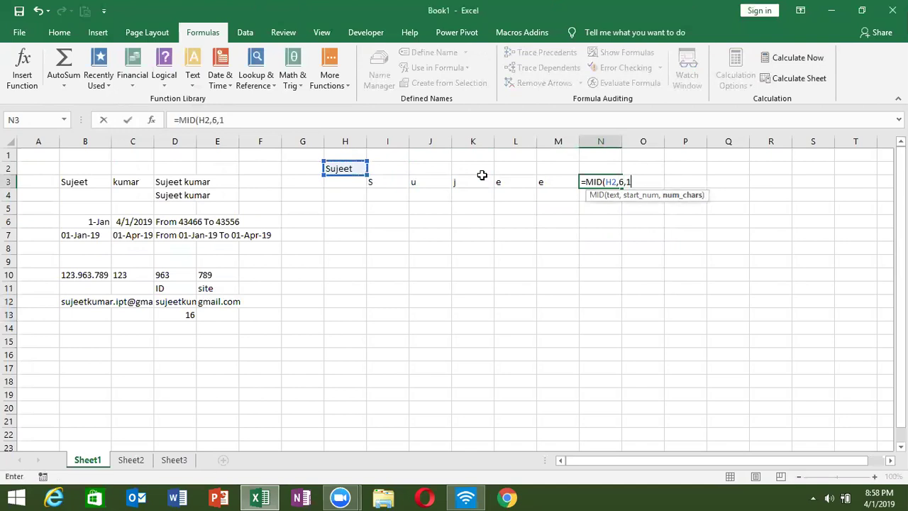
key("Return")
key("Up")
key("Down")
key("Left")
key("Left")
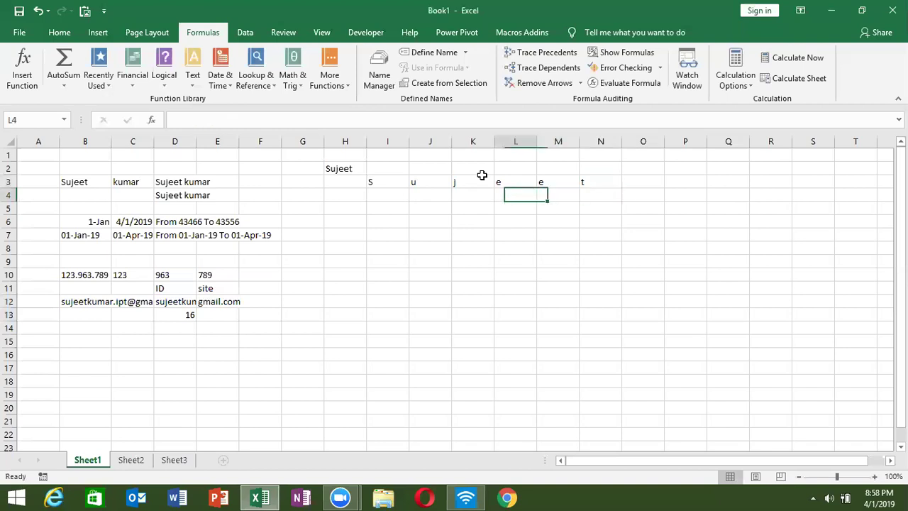
key("Left")
key("Left")
key("Left")
key("Up")
key("Up")
key("Up")
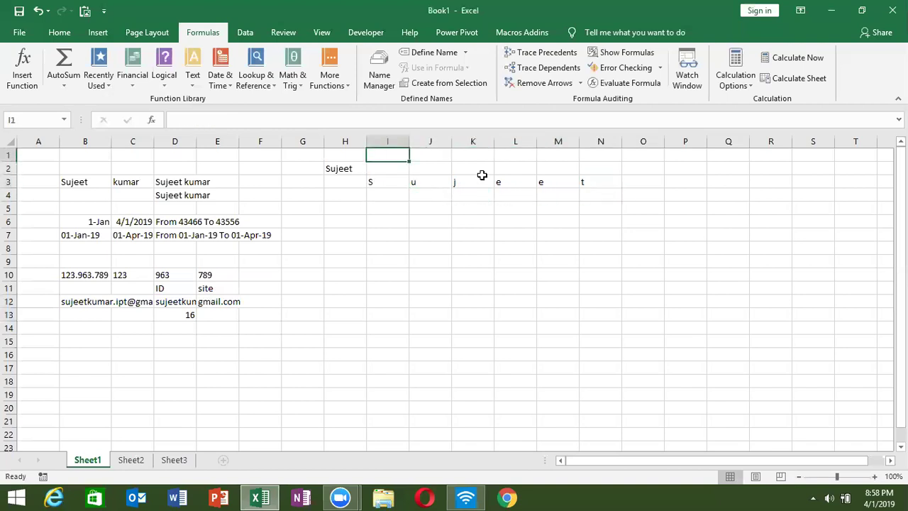
Enter =COLUMN()-8 in I1 so it shows 1.
type("=col")
key("Tab")
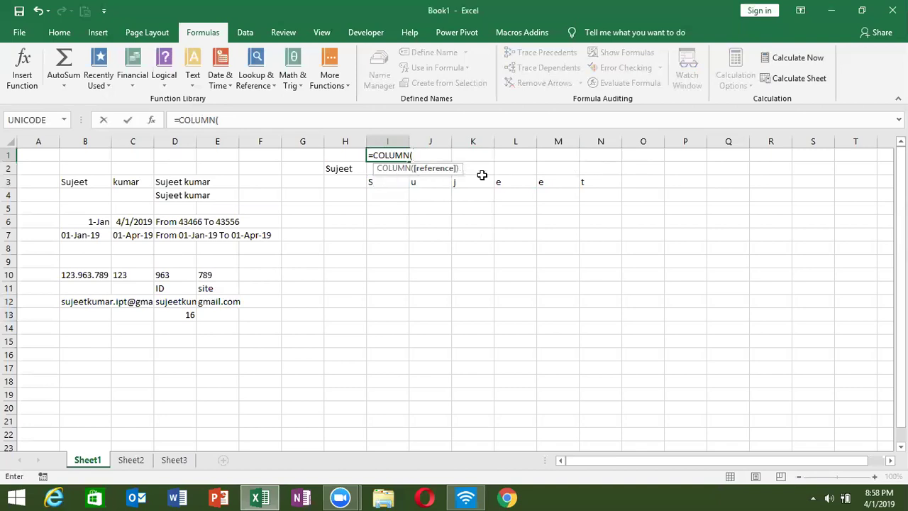
type(")")
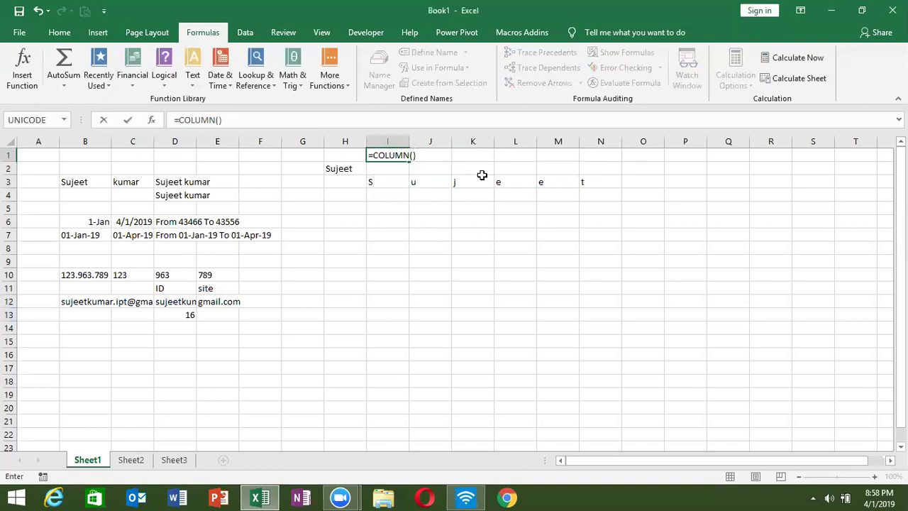
key("Return")
key("Up")
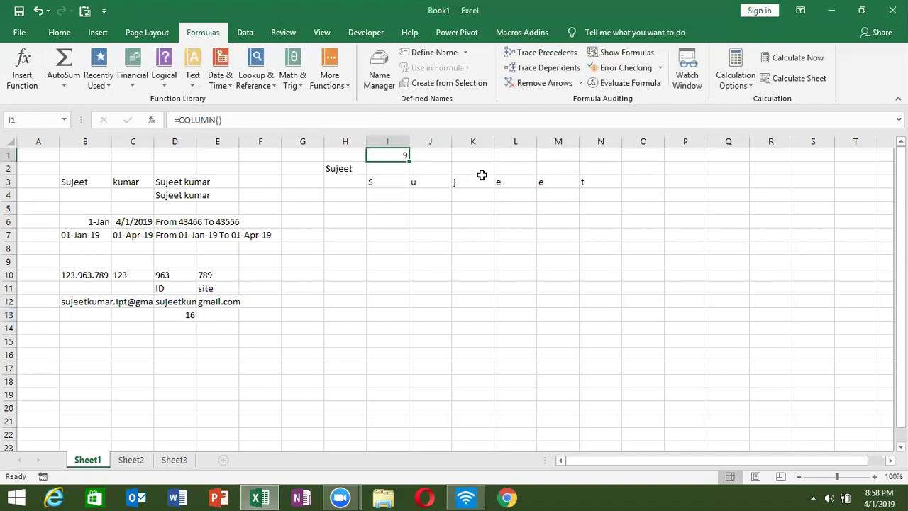
left_click(301, 123)
type("-83")
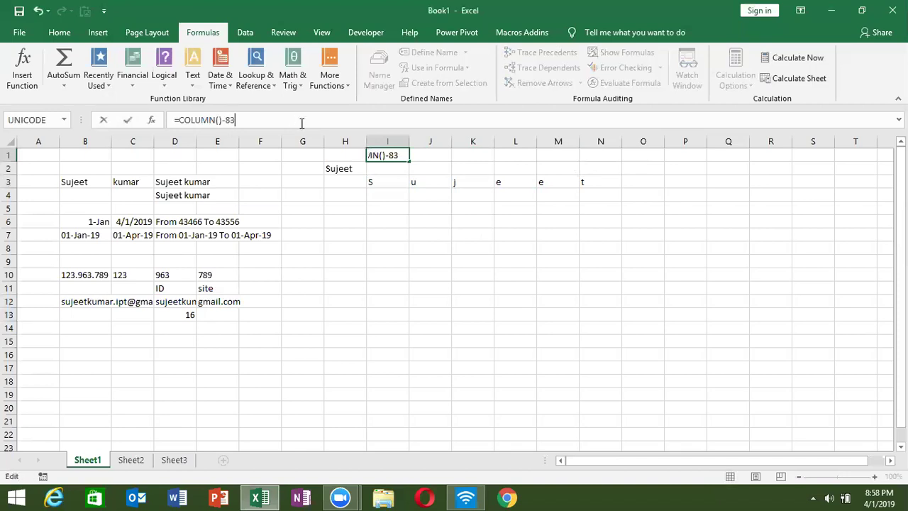
key("BackSpace")
key("Return")
Fill the formula right across I1:N1 to number positions 1 through 6.
key("Up")
key("shift+Right")
key("shift+Right")
key("shift+Right")
key("shift+Right")
key("shift+Right")
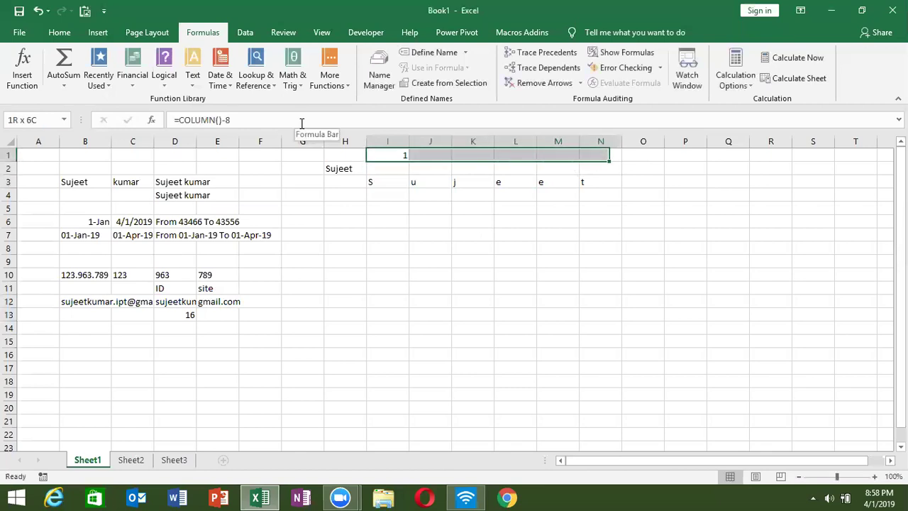
key("ctrl+r")
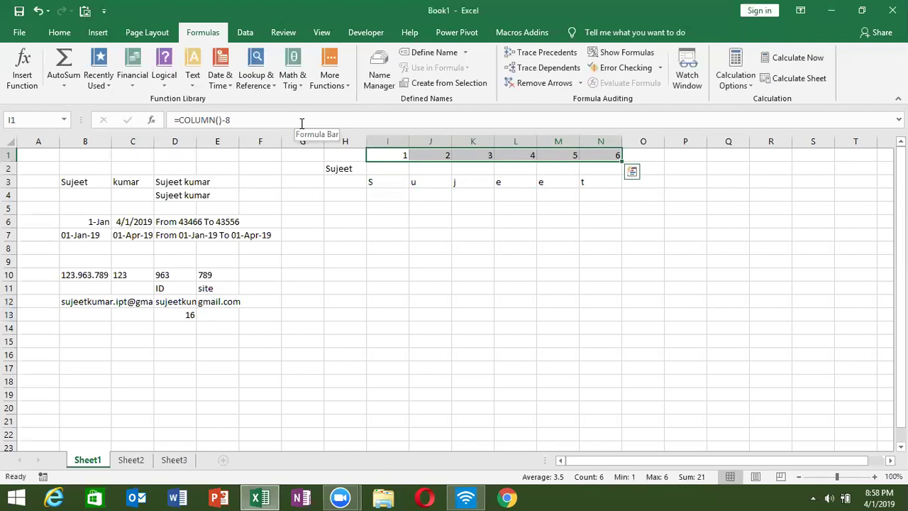
key("Down")
key("Down")
key("Down")
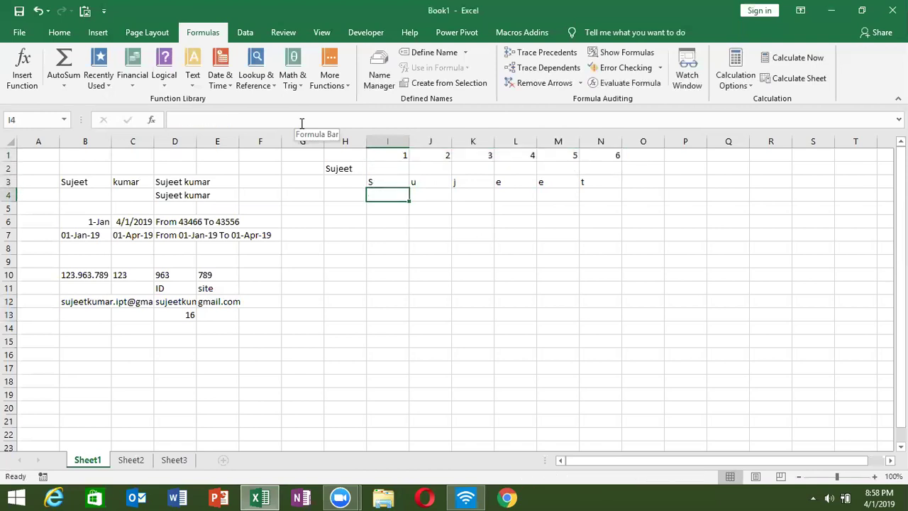
Enter =MID(H2,COLUMN()-8,1) in I4, accepting Excel's correction, to return S.
type("=mid")
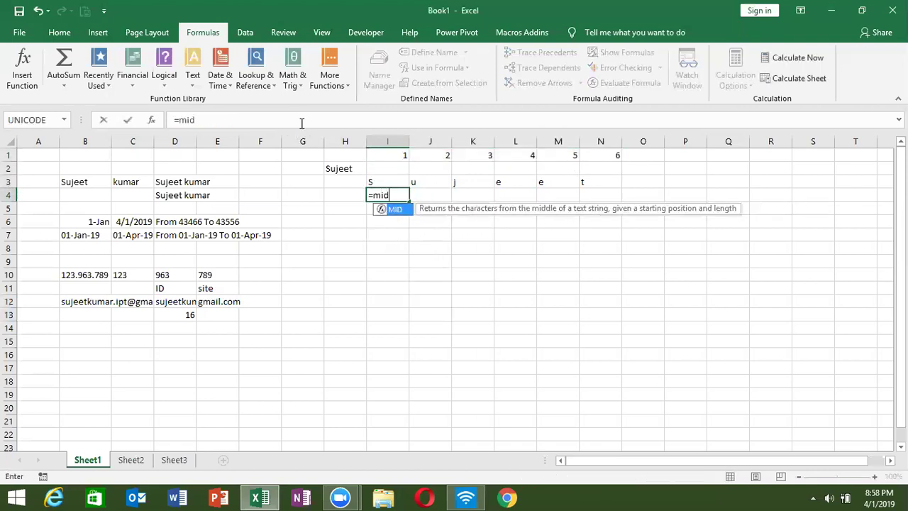
key("Tab")
key("Left")
key("Left")
key("Up")
key("Up")
key("Right")
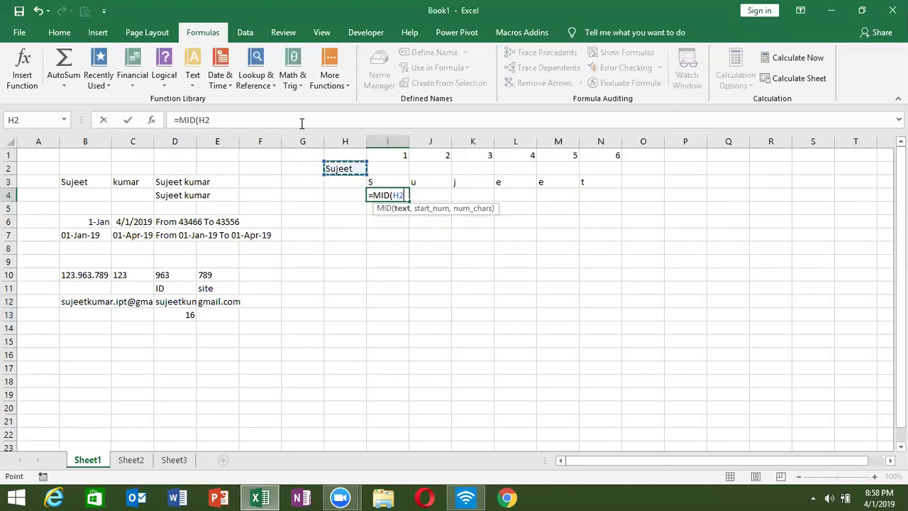
type(",col")
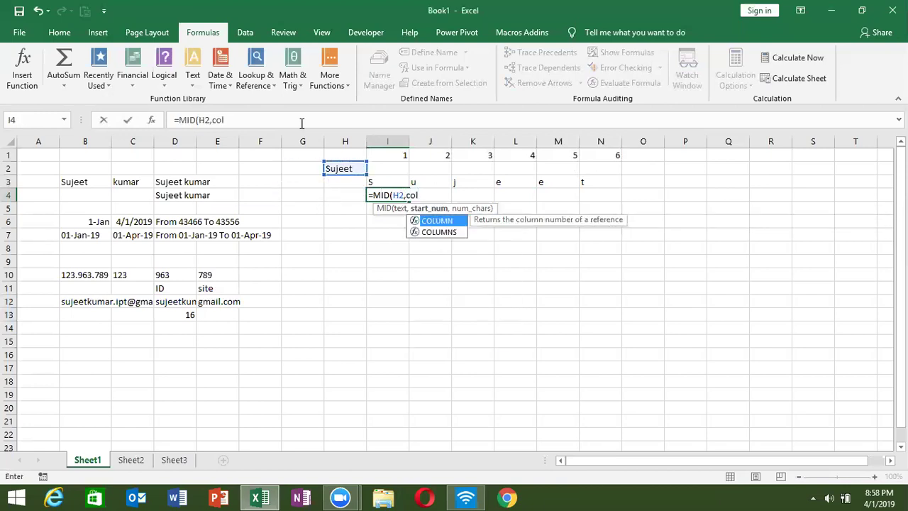
key("Tab")
type(")")
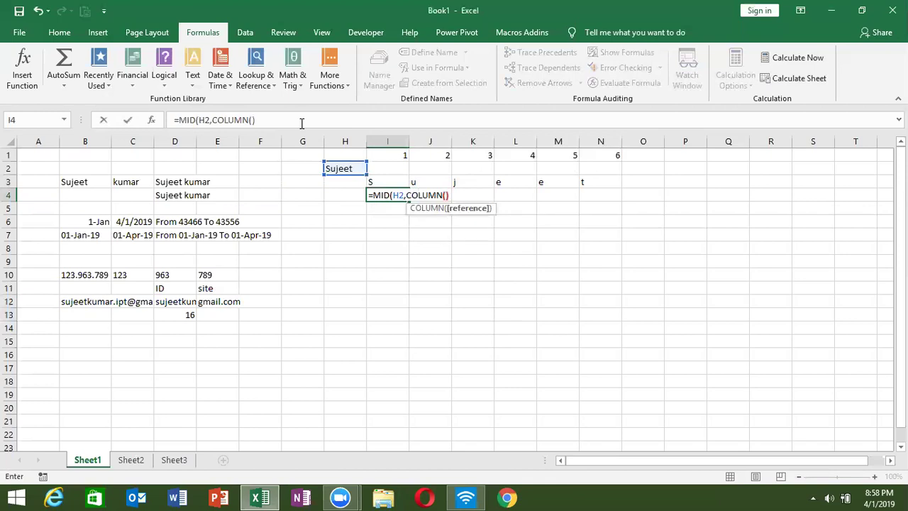
type("-")
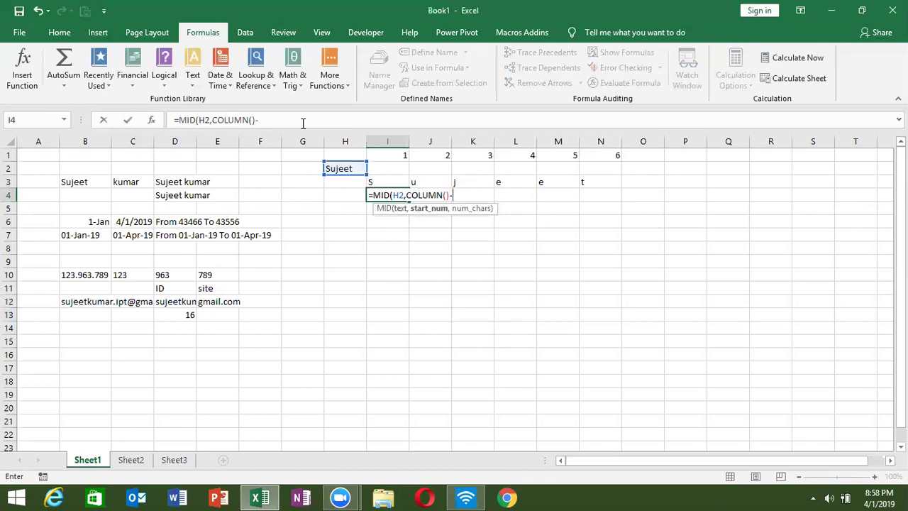
type("8")
type(",1")
key("Return")
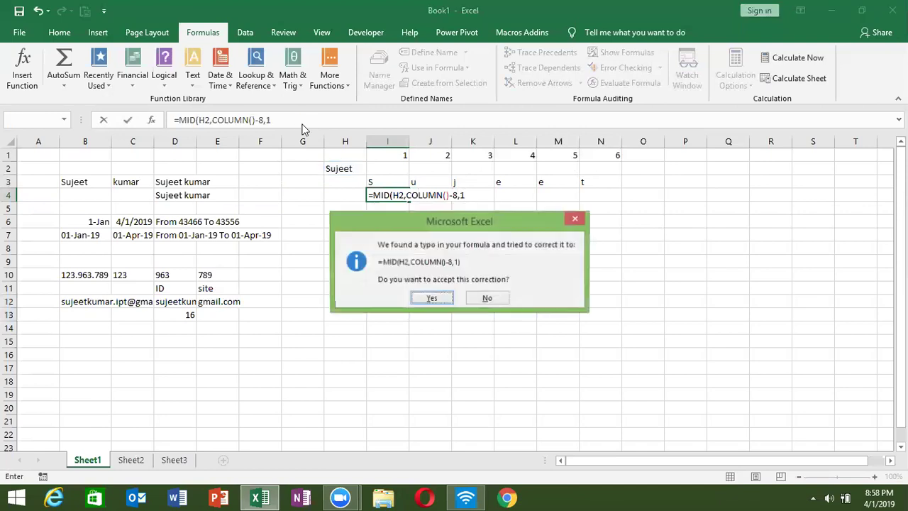
key("Return")
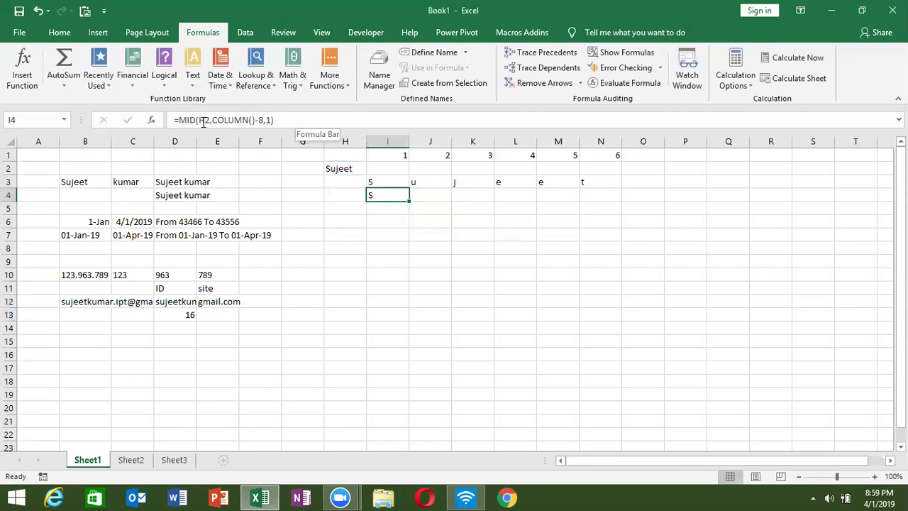
Make the H2 reference in I4's formula absolute as $H$2 with F4.
left_click(203, 122)
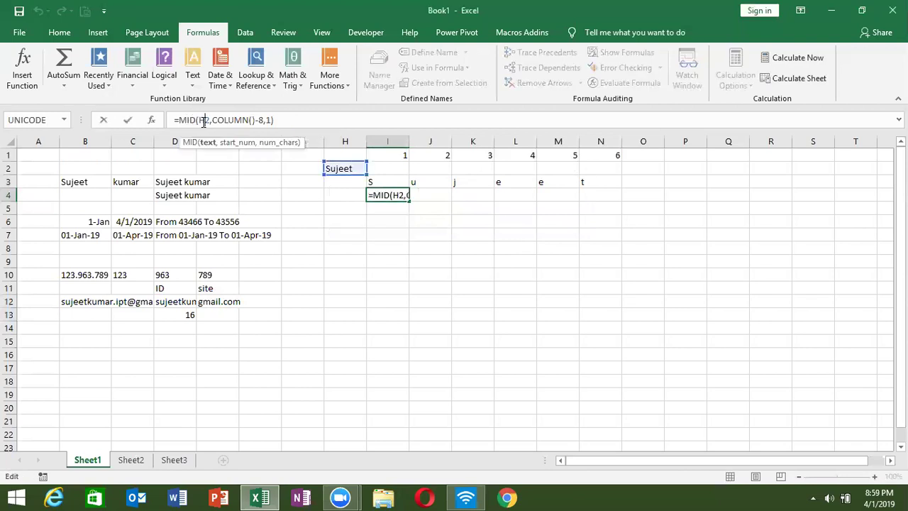
key("alt+F4")
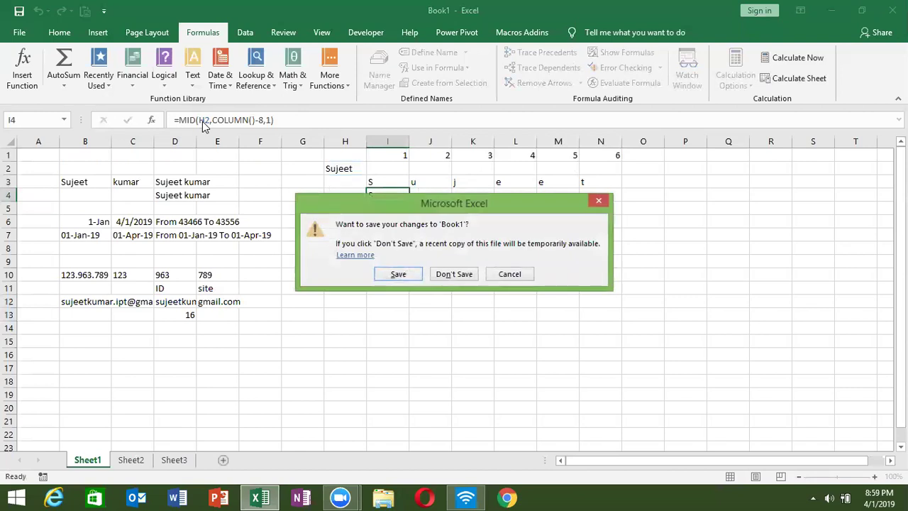
key("Escape")
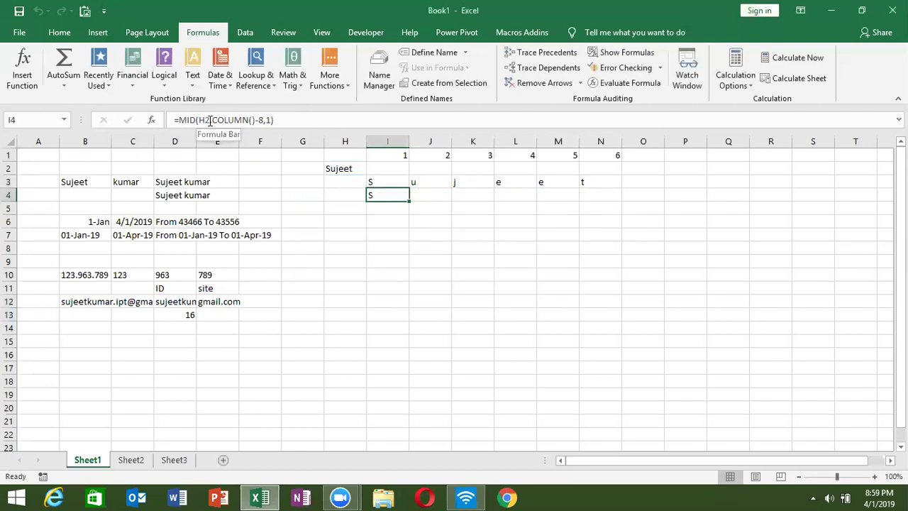
left_click(210, 121)
key("F4")
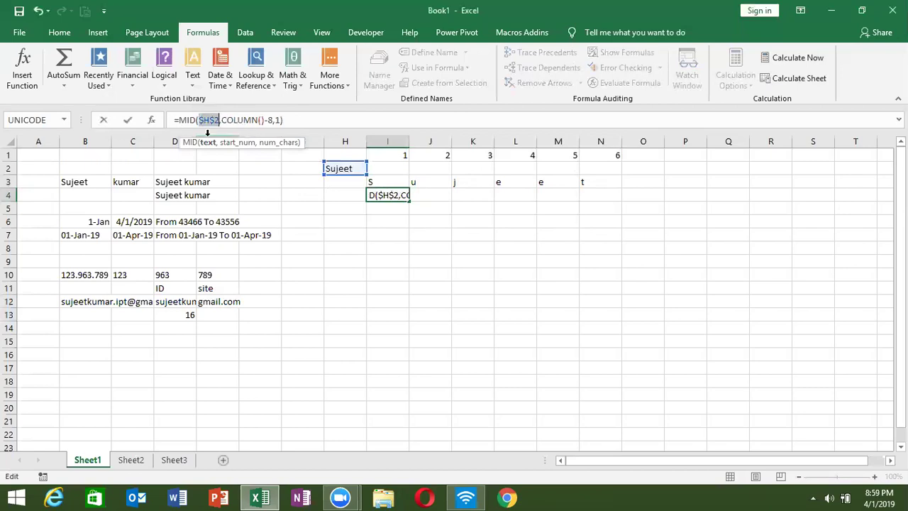
Fill the I4 letter formula =MID($H$2,COLUMN()-8,1) right across I4:X4.
key("ctrl+Return")
key("shift+Right")
key("shift+Right")
key("shift+Right")
key("shift+Right")
key("shift+Right")
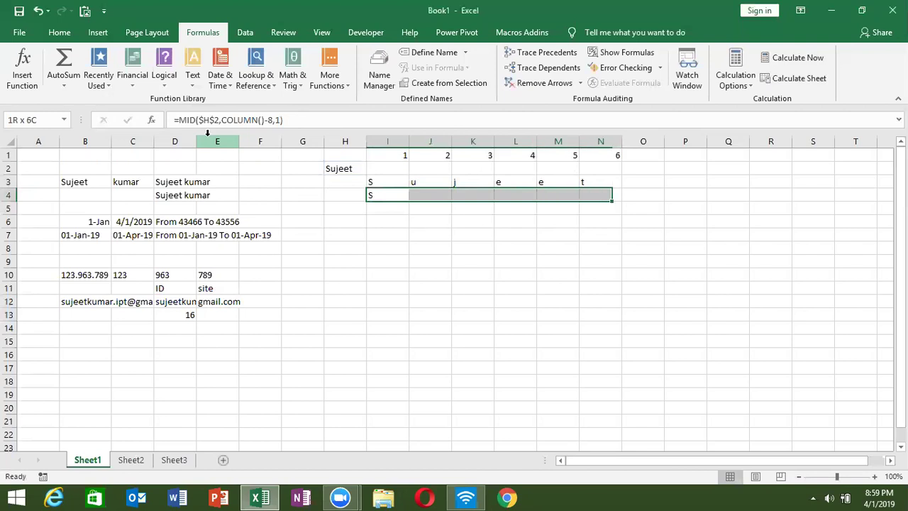
key("shift+Right")
key("shift+Right")
key("shift+Right")
key("shift+Right")
key("shift+Right")
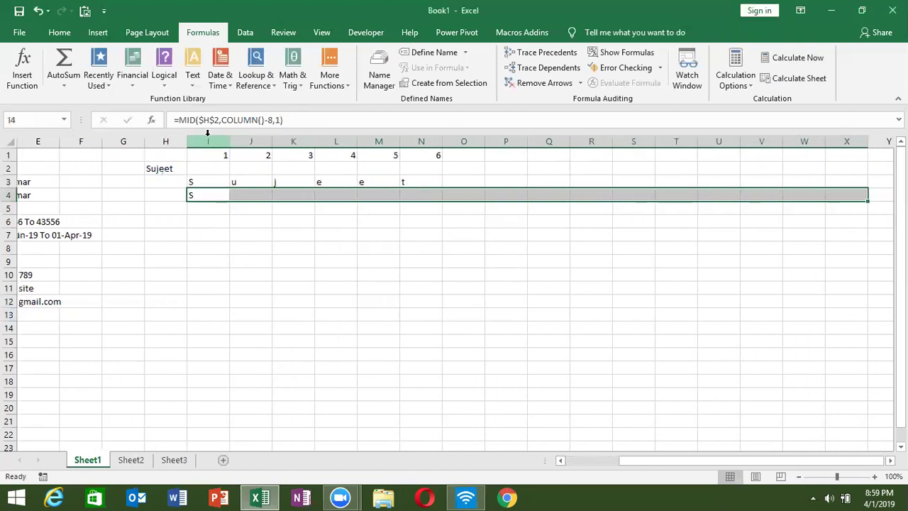
key("ctrl+r")
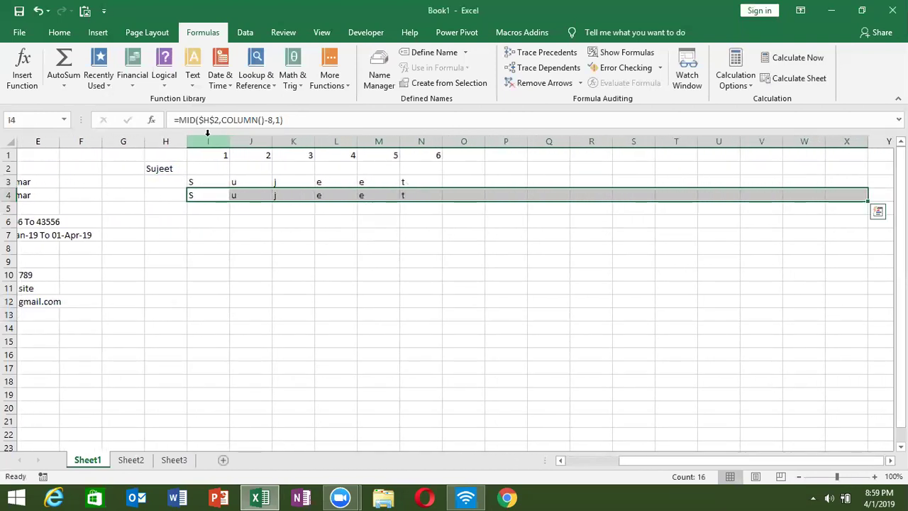
Enter a full first-and-last name in H2 so row 4 spells every letter.
key("Left")
key("Left")
key("Up")
key("Up")
key("Right")
key("Return")
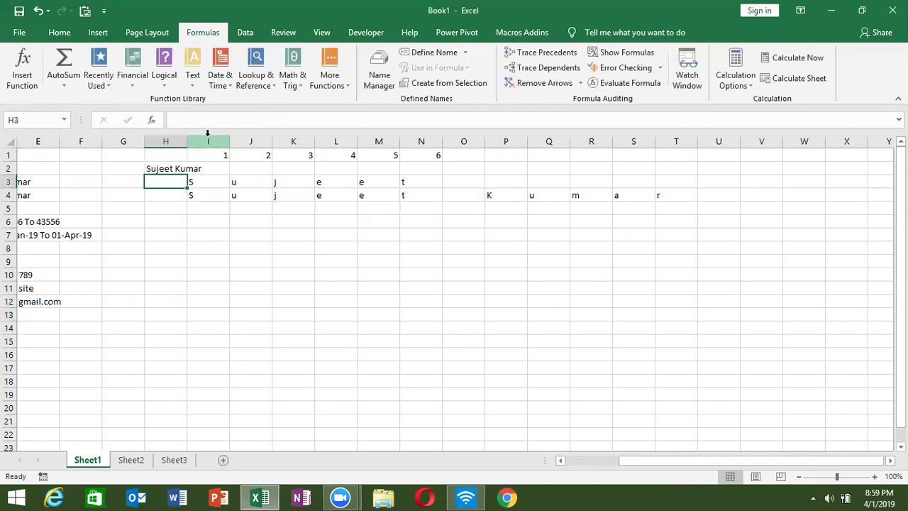
Bring up File > Open and scroll through the recent workbooks list.
left_click(19, 32)
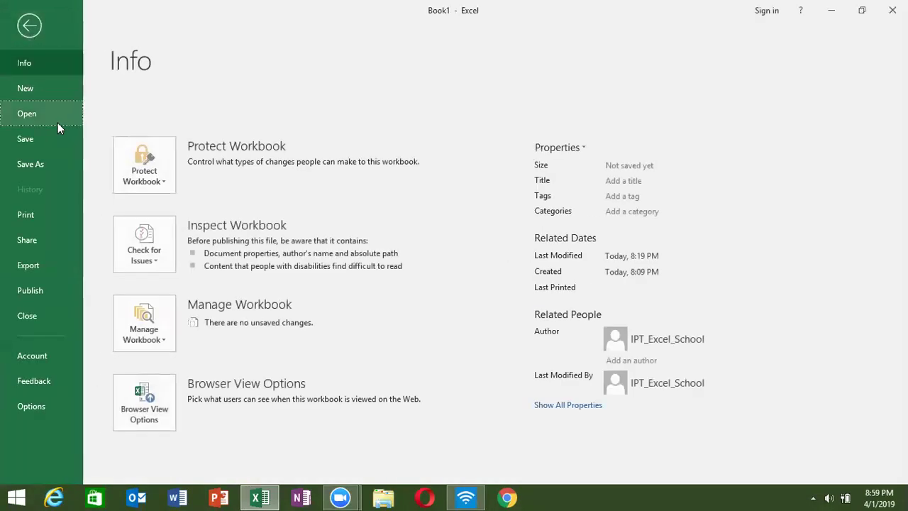
left_click(57, 123)
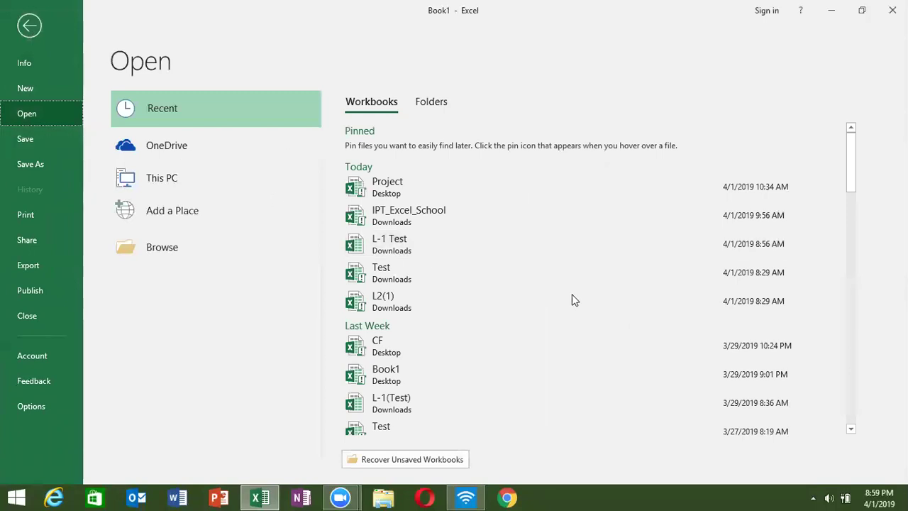
scroll(572, 295, "down", 3)
scroll(570, 293, "down", 2)
scroll(570, 293, "down", 3)
scroll(569, 292, "down", 2)
scroll(567, 290, "down", 2)
scroll(566, 290, "down", 2)
scroll(564, 287, "down", 3)
scroll(563, 286, "down", 3)
scroll(560, 282, "down", 2)
scroll(556, 278, "down", 1)
scroll(557, 279, "down", 1)
scroll(555, 278, "down", 1)
scroll(554, 278, "down", 1)
scroll(554, 279, "down", 1)
scroll(553, 278, "down", 1)
scroll(543, 275, "up", 2)
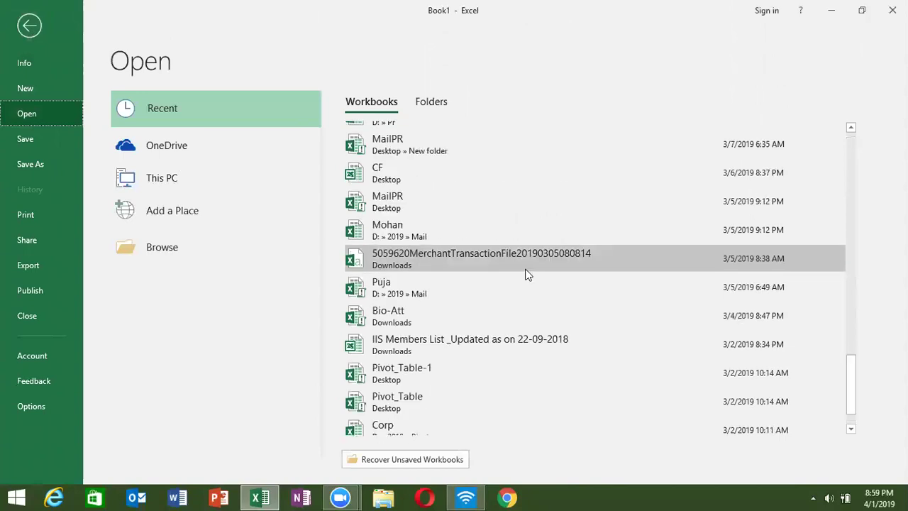
Browse the Documents folder and open the PEN workbook.
left_click(148, 257)
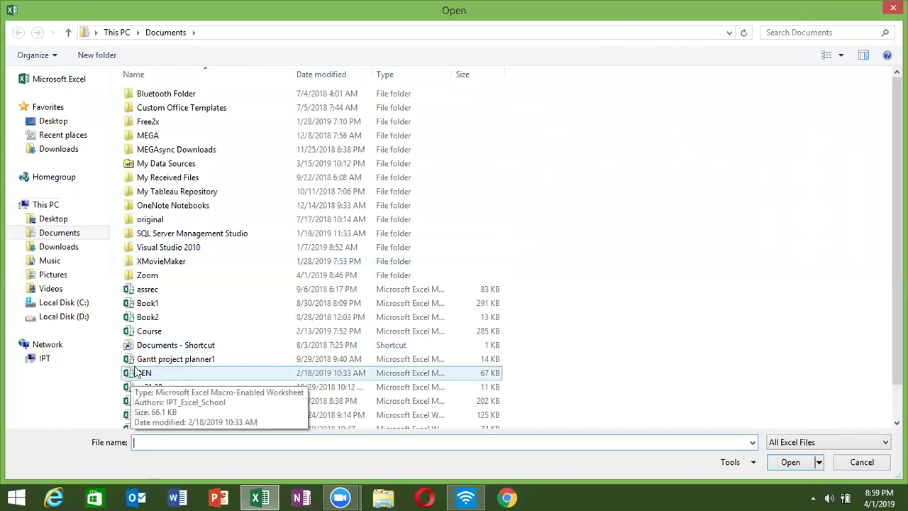
left_click(146, 372)
left_click(149, 387)
left_click(144, 373)
left_click(149, 386)
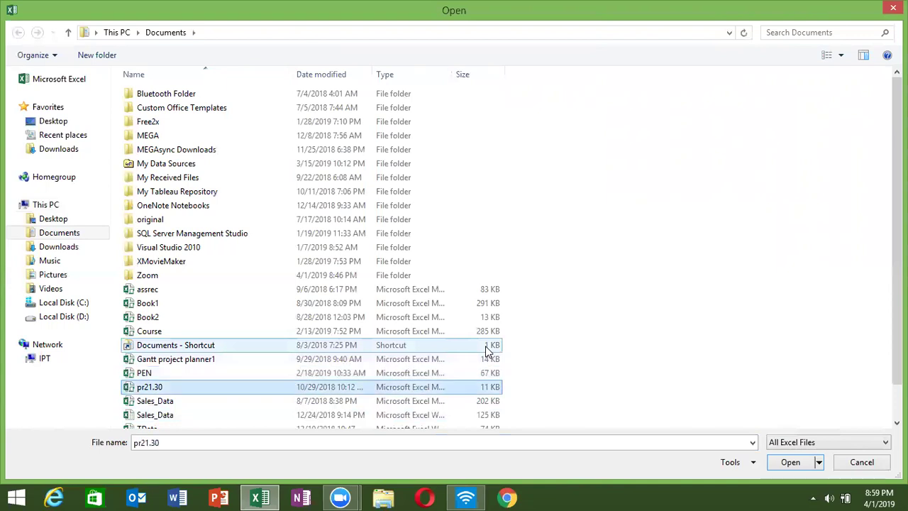
key("Up")
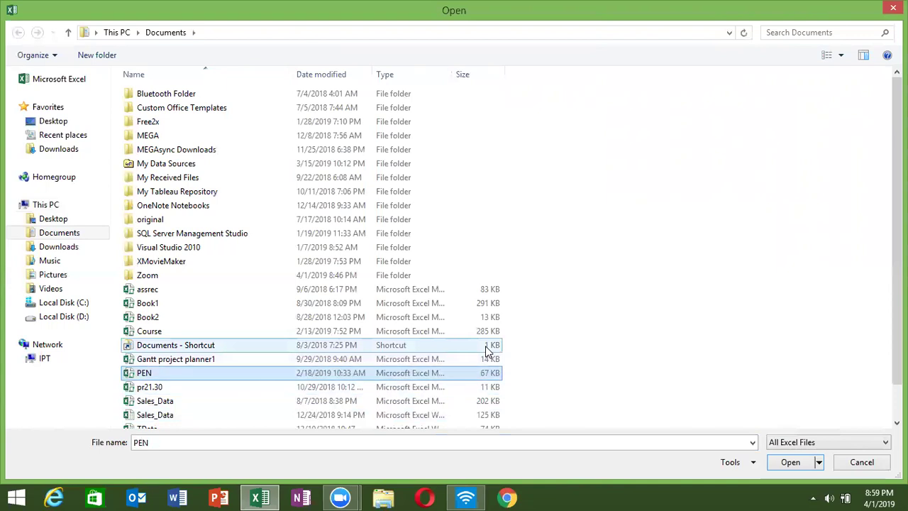
key("Return")
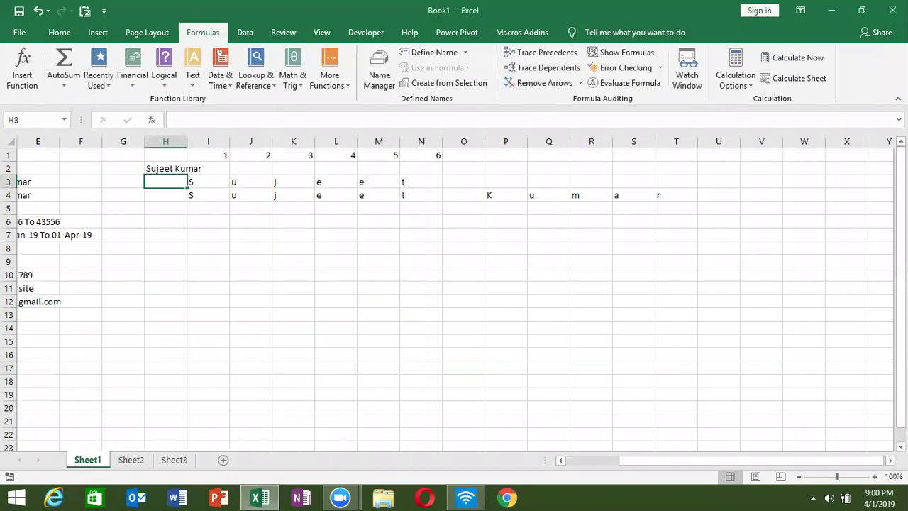
Back in Book1, show its File information page again.
mouse_move(466, 496)
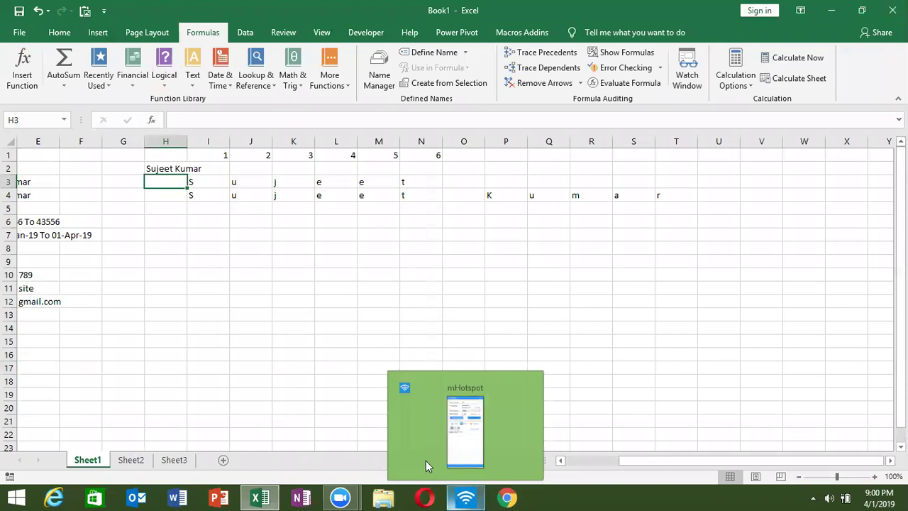
mouse_move(421, 456)
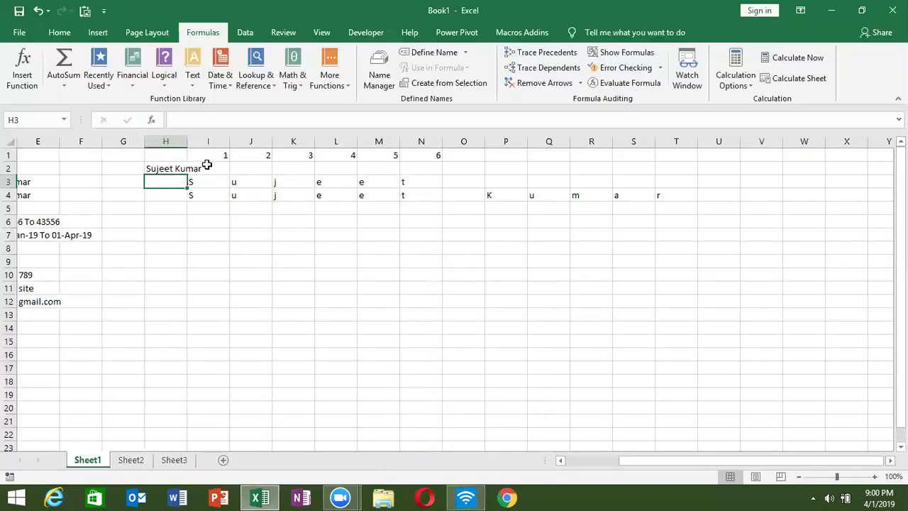
left_click(34, 27)
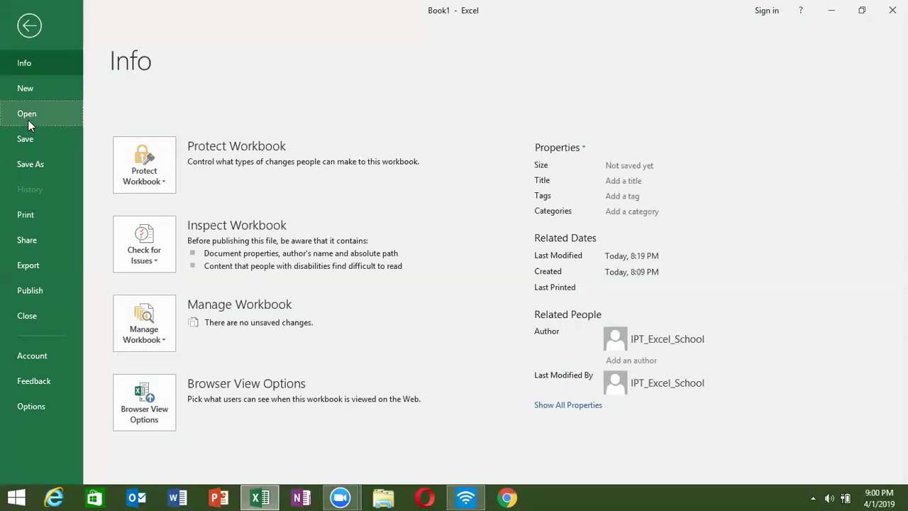
Browse to the Downloads folder and open the PAN card application workbook.
left_click(27, 119)
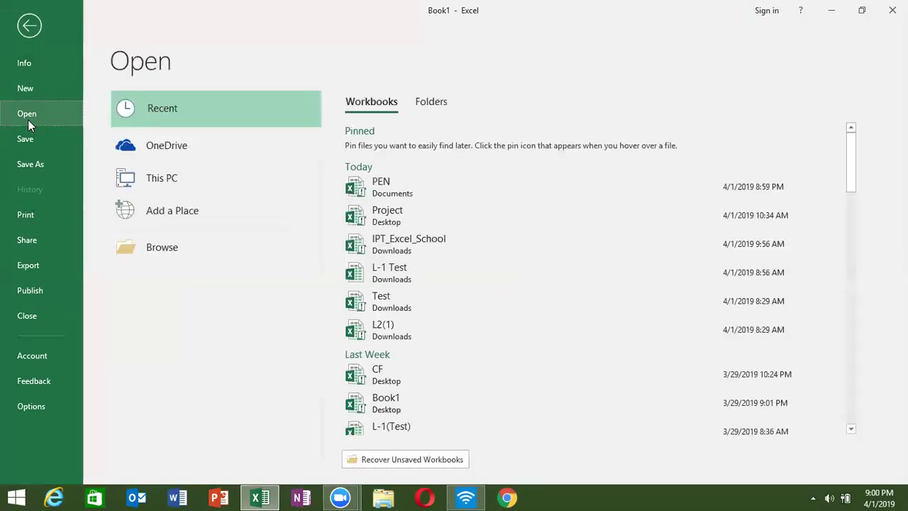
left_click(151, 257)
left_click(149, 304)
left_click(57, 247)
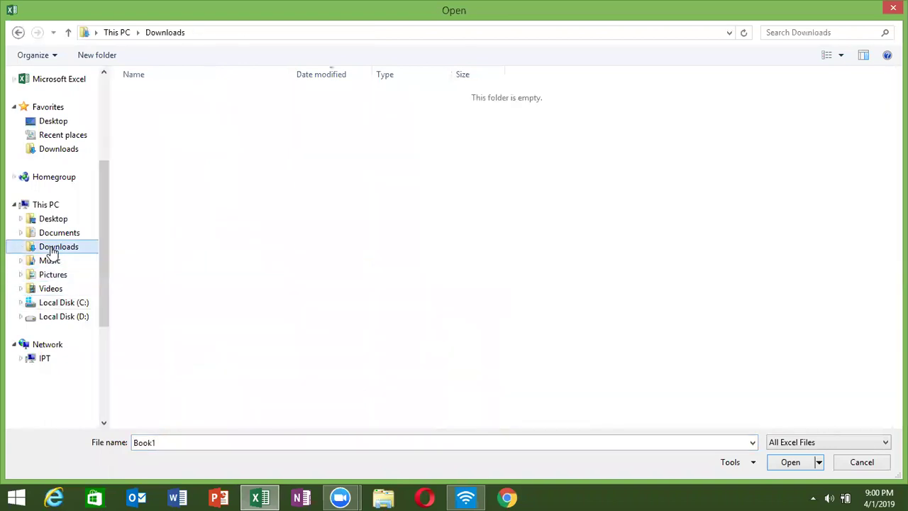
left_click(180, 249)
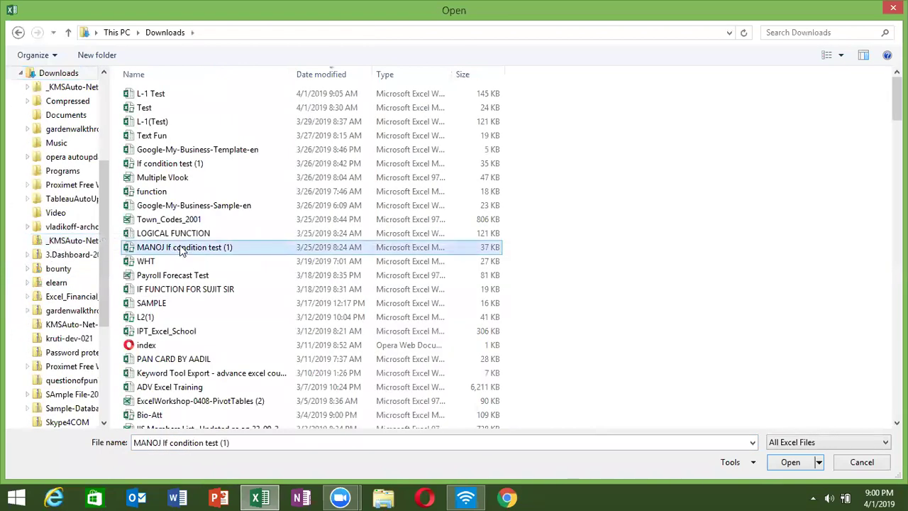
key("p")
key("p")
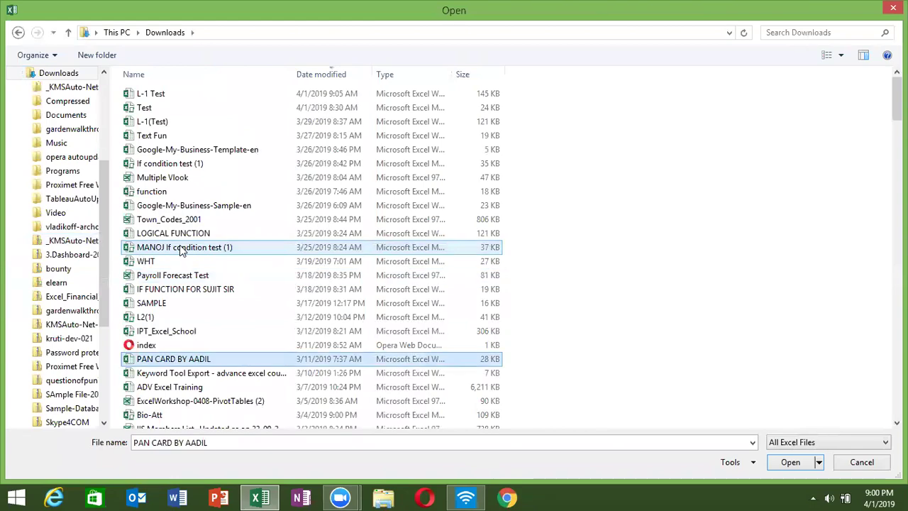
key("Return")
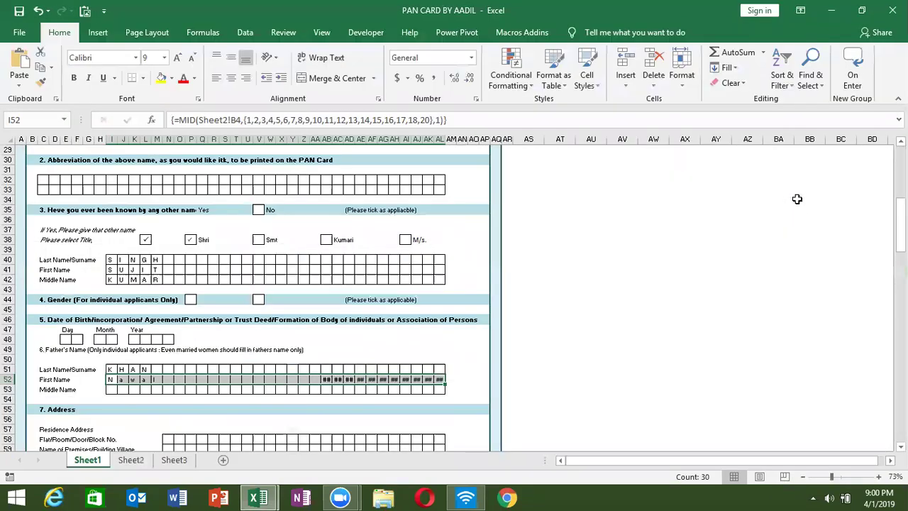
Inspect the letter-splitting MID formula in M42 and scroll through the PAN card form.
left_click(797, 198)
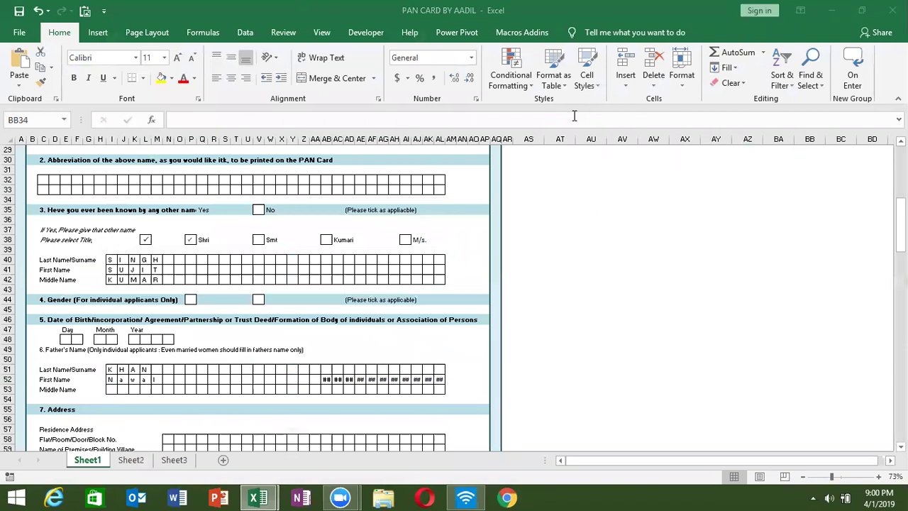
left_click(156, 280)
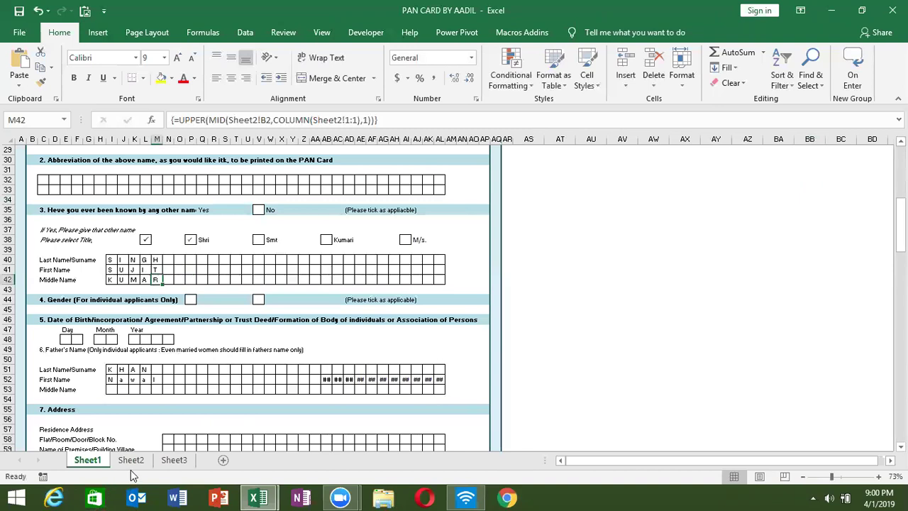
scroll(412, 254, "down", 7)
scroll(411, 253, "down", 6)
scroll(413, 254, "down", 6)
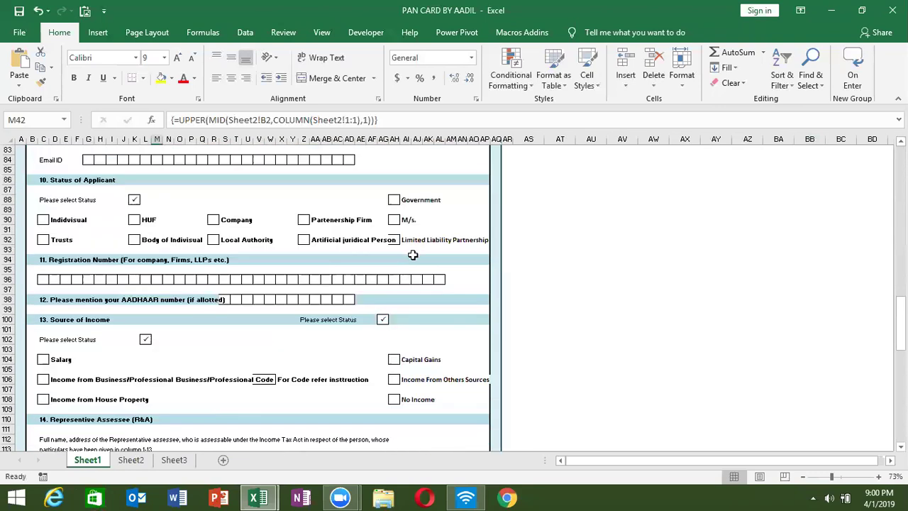
scroll(413, 255, "down", 12)
scroll(413, 255, "down", 6)
scroll(413, 257, "up", 7)
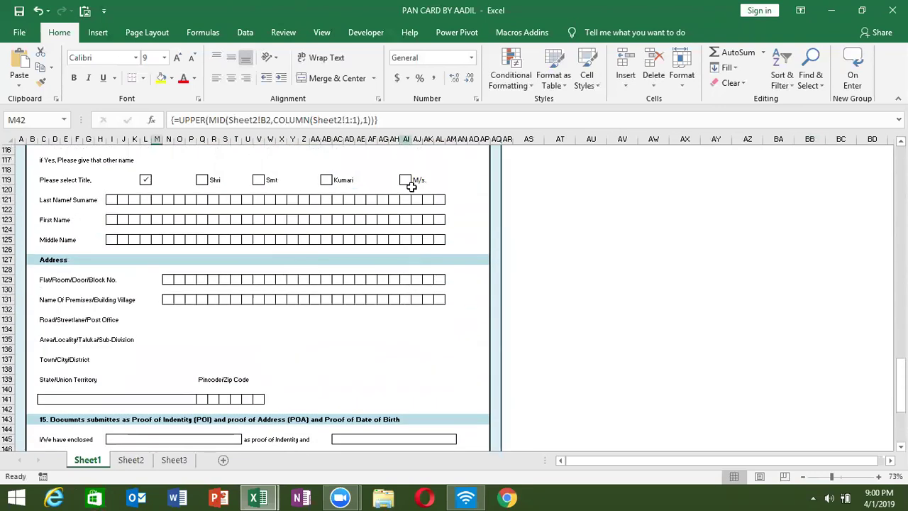
scroll(322, 188, "up", 1)
scroll(305, 186, "up", 9)
scroll(301, 185, "up", 7)
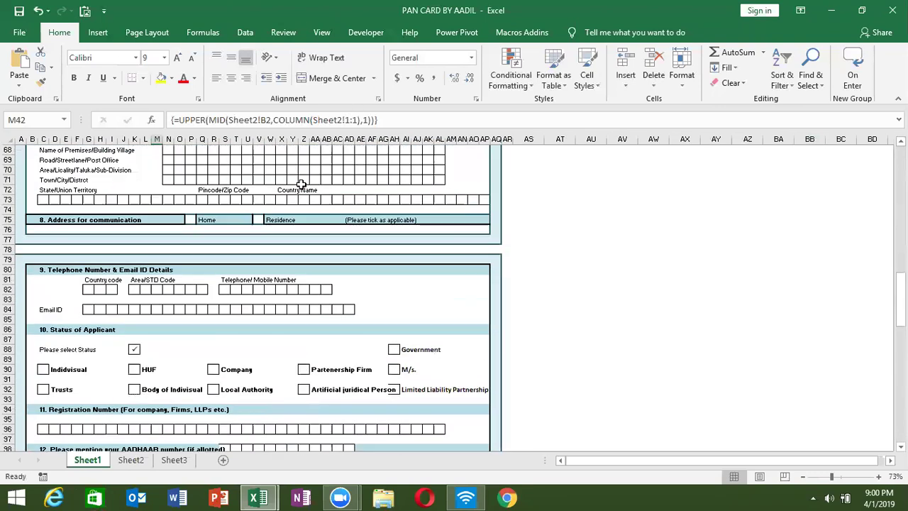
scroll(299, 188, "up", 6)
scroll(291, 195, "up", 5)
scroll(275, 219, "up", 5)
scroll(274, 219, "up", 5)
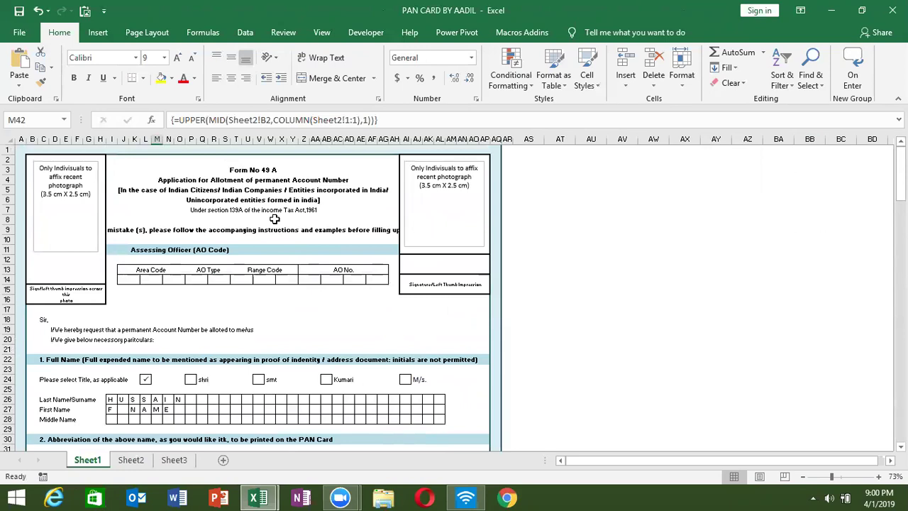
Switch to Sheet2 to view the first, middle, last and father's name entries.
scroll(270, 227, "down", 4)
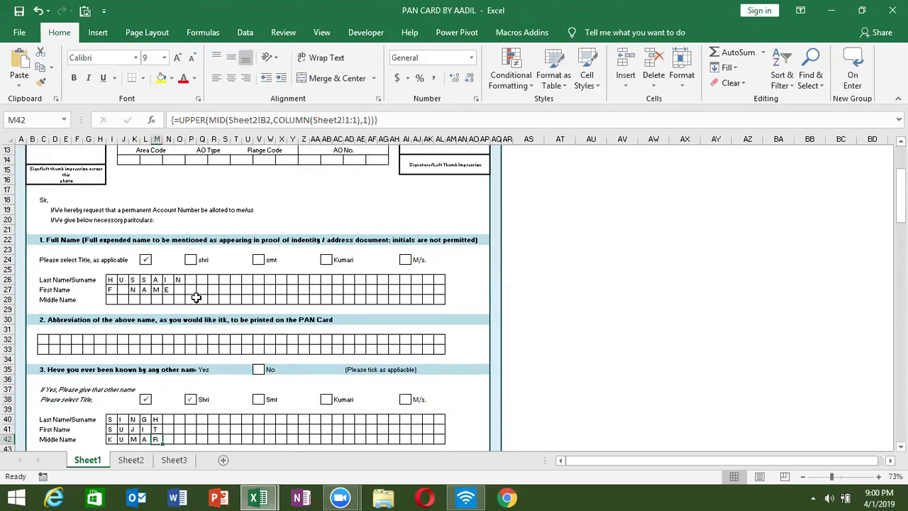
scroll(184, 341, "down", 3)
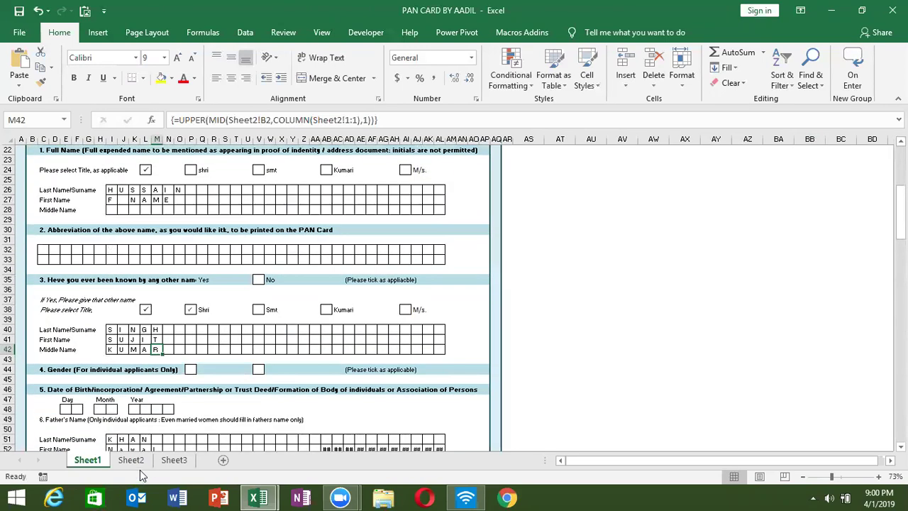
left_click(139, 461)
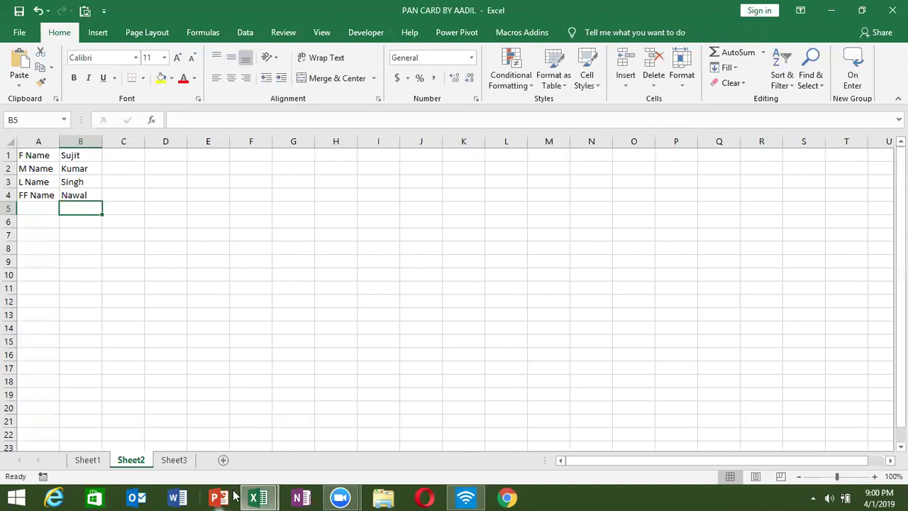
Return to Sheet1's PAN card form and review its letter-box name sections back to row 1.
left_click(103, 459)
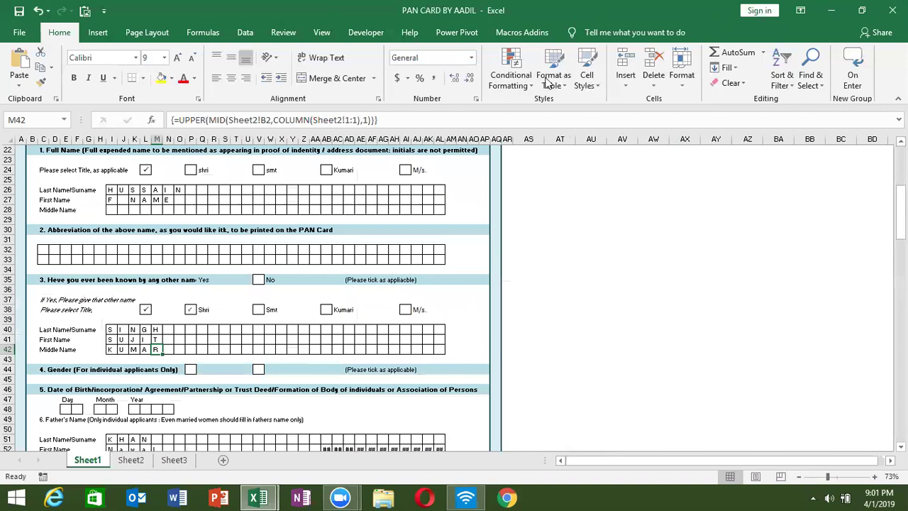
scroll(220, 224, "down", 3)
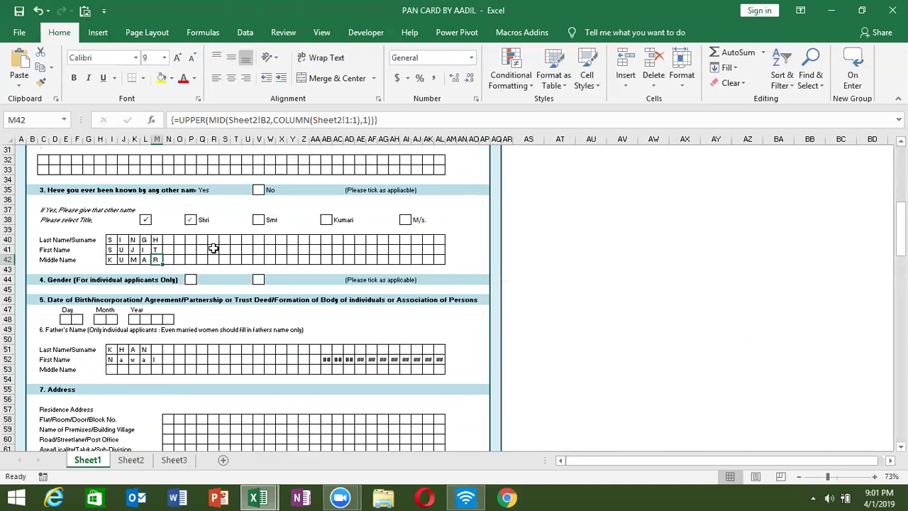
scroll(211, 248, "down", 1)
scroll(211, 247, "down", 4)
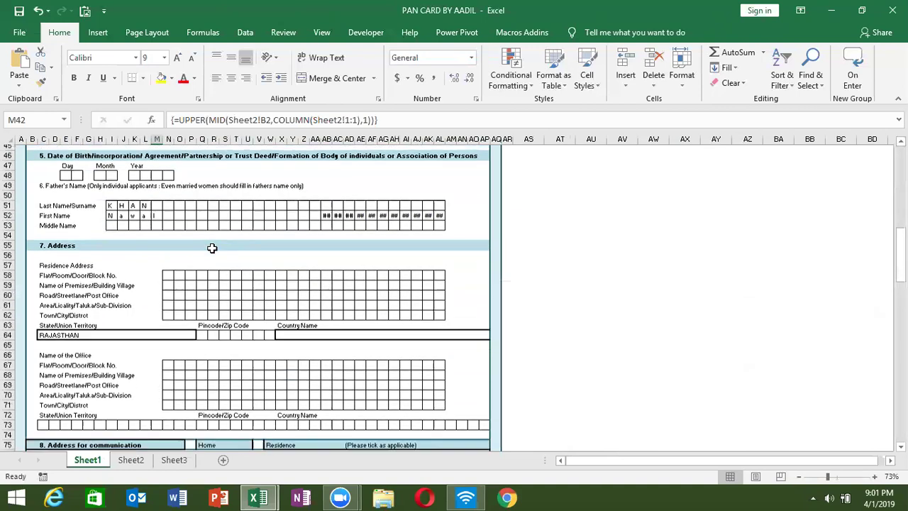
scroll(212, 248, "up", 3)
scroll(211, 248, "up", 3)
scroll(211, 250, "up", 5)
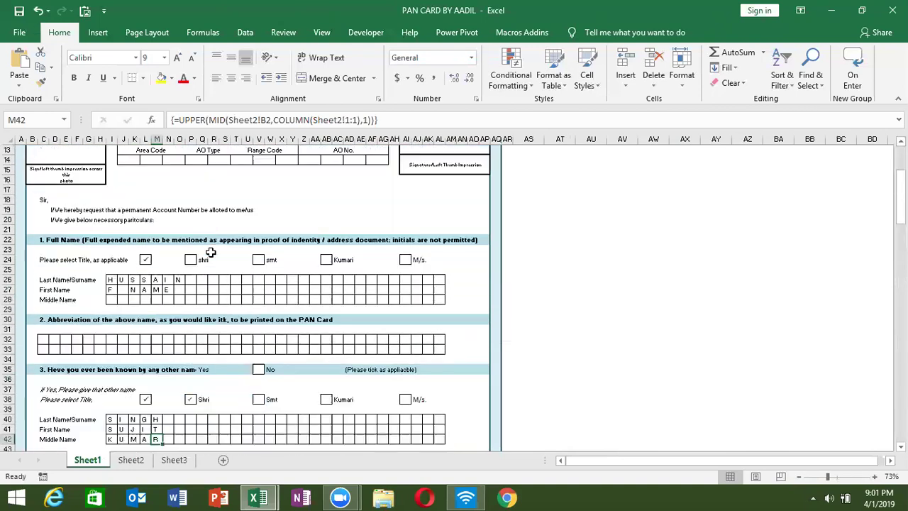
scroll(207, 256, "up", 4)
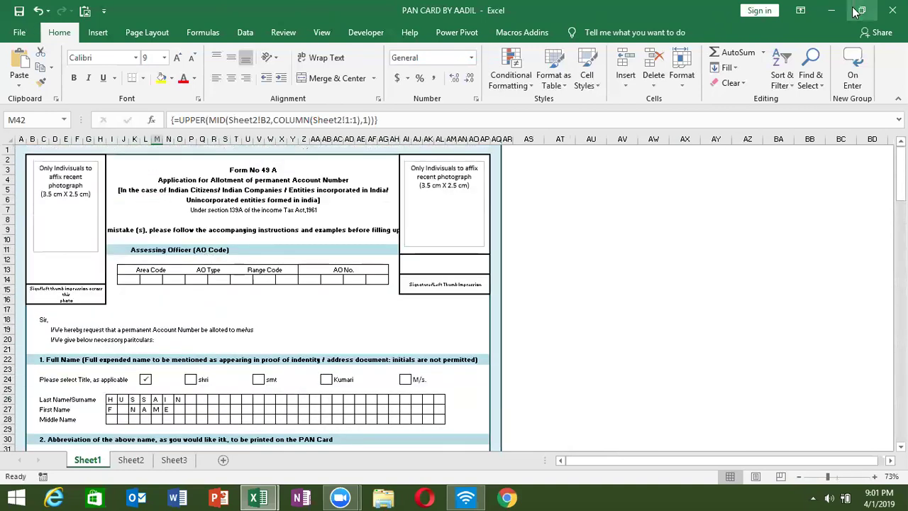
Close the PAN card workbook with Don't Save, then check the MID formula in Book1's I4.
left_click(891, 10)
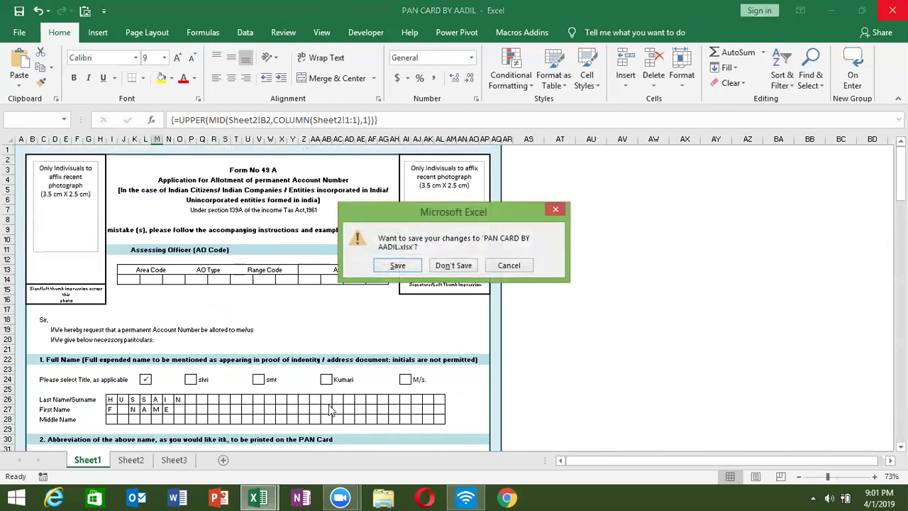
left_click(460, 264)
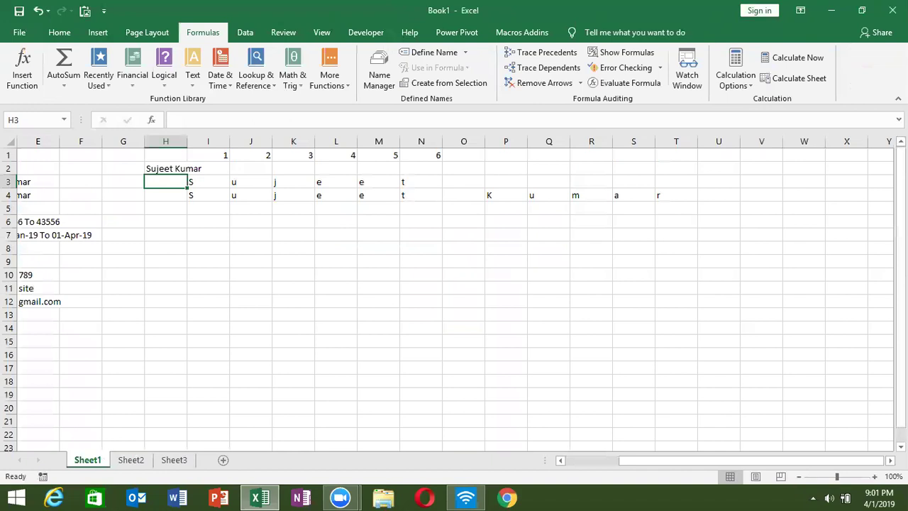
left_click(193, 194)
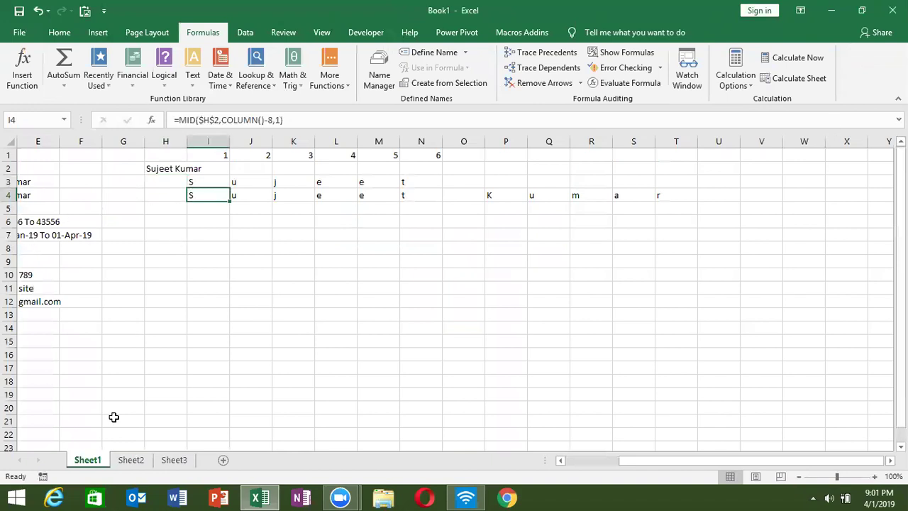
Flip to the blank Sheet2 and back to Sheet1's MID demos.
left_click(133, 461)
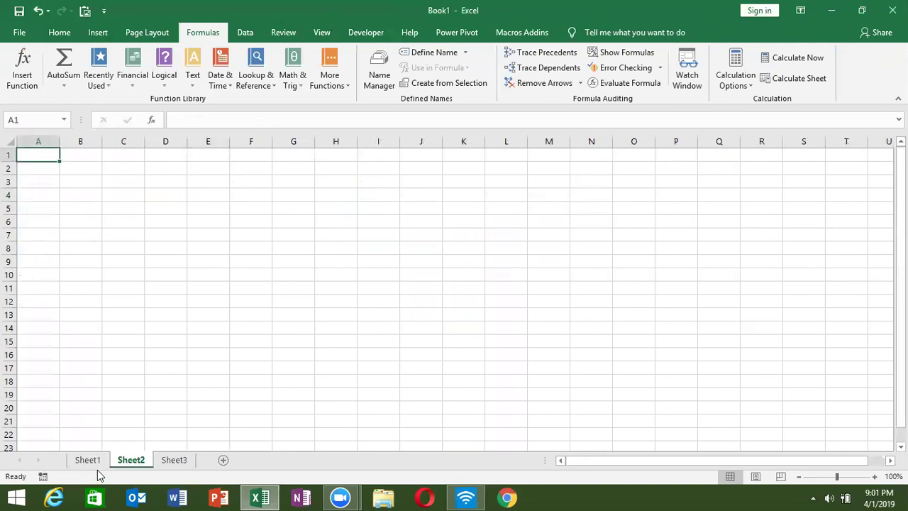
left_click(97, 468)
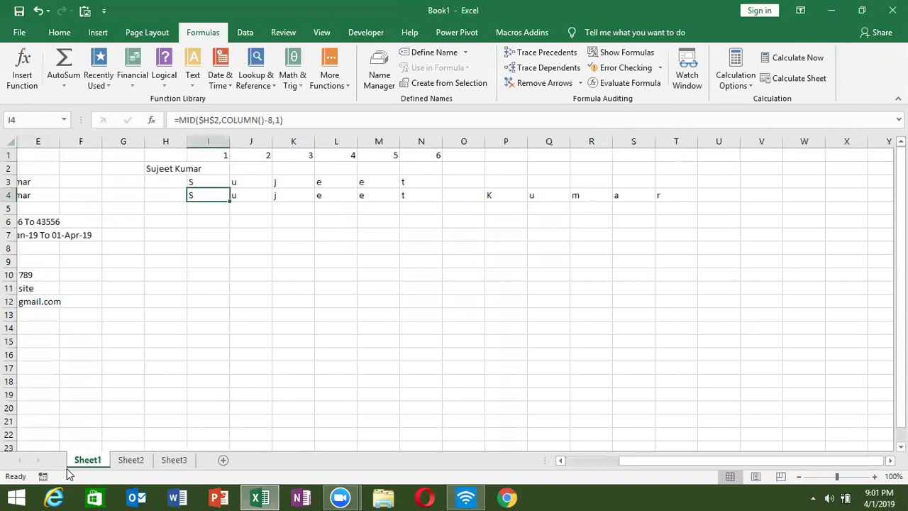
scroll(67, 471, "down", 7)
scroll(68, 471, "up", 7)
key("Left")
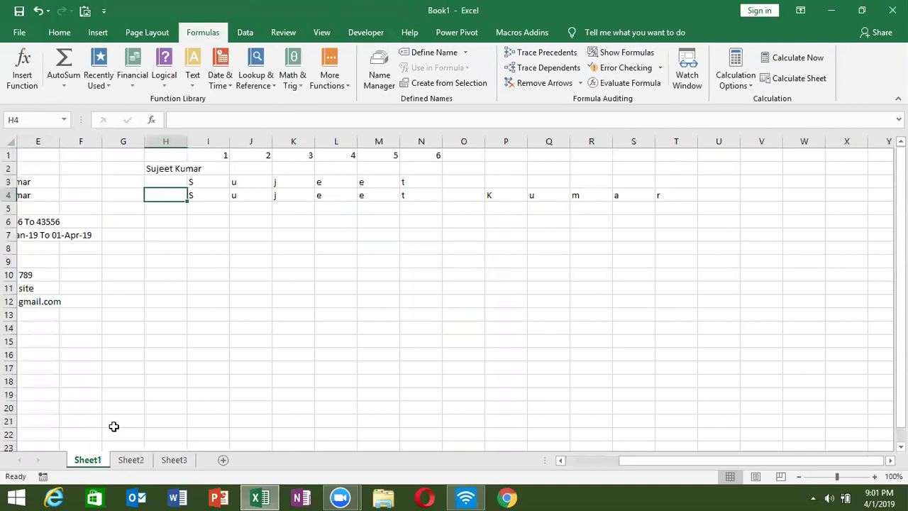
key("Left")
key("Left")
key("Left")
key("Right")
key("Down")
key("Down")
key("Down")
key("Down")
key("Down")
type("Sujee")
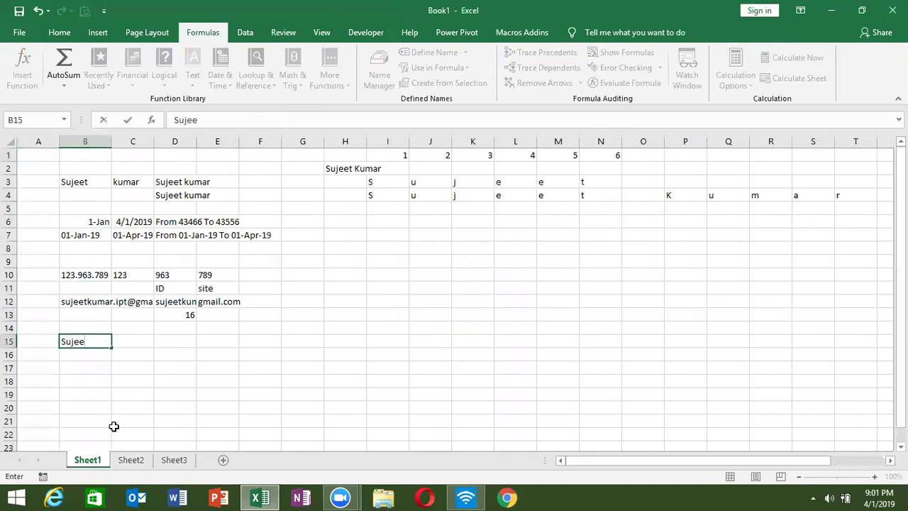
key("BackSpace")
key("BackSpace")
key("BackSpace")
key("BackSpace")
key("BackSpace")
type("Name")
key("Escape")
key("super+d")
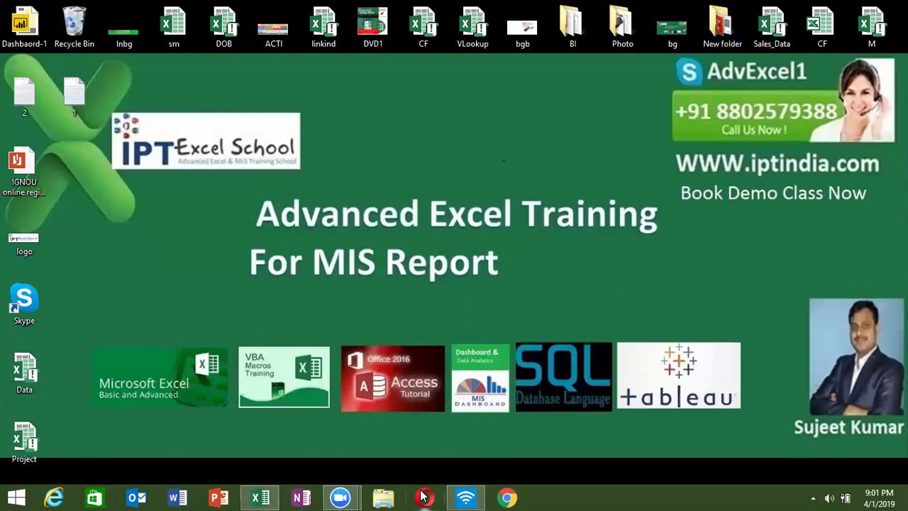
left_click(259, 497)
Enter a Name heading in B16 and three full names in B17:B19.
key("Down")
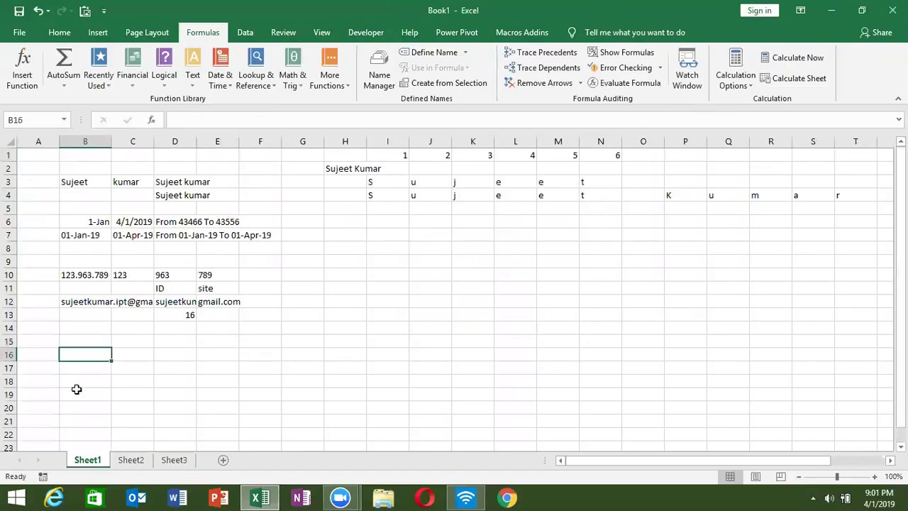
type("Name")
key("Return")
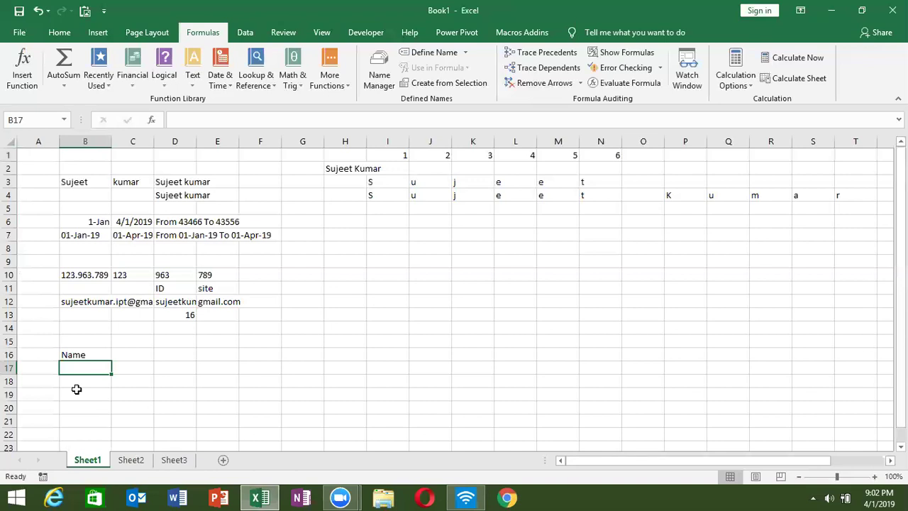
key("Return")
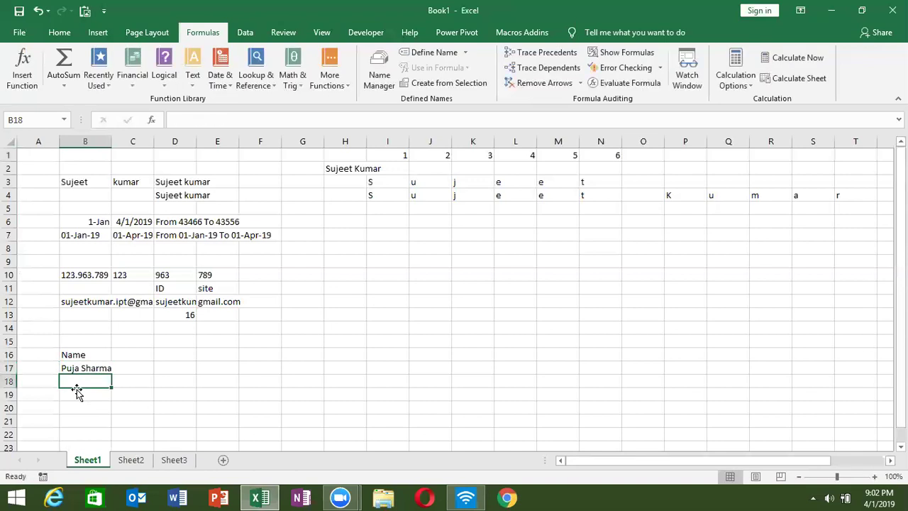
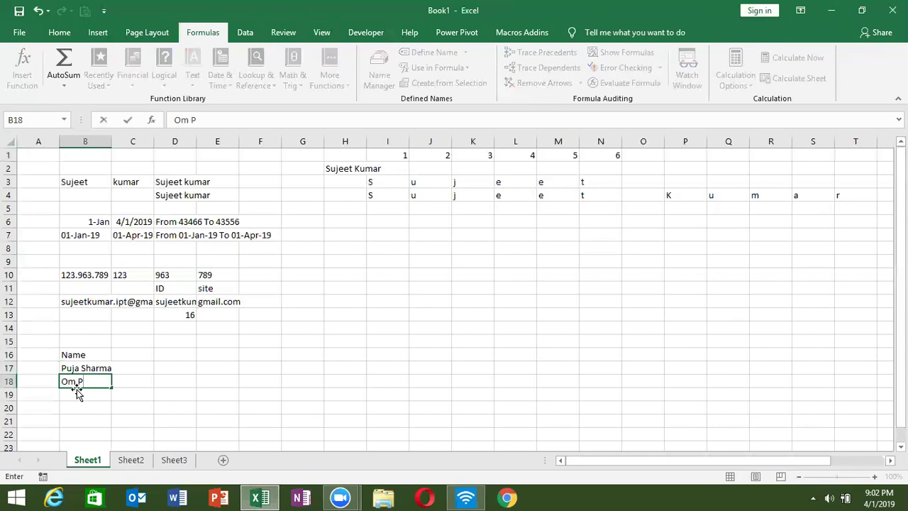
key("Return")
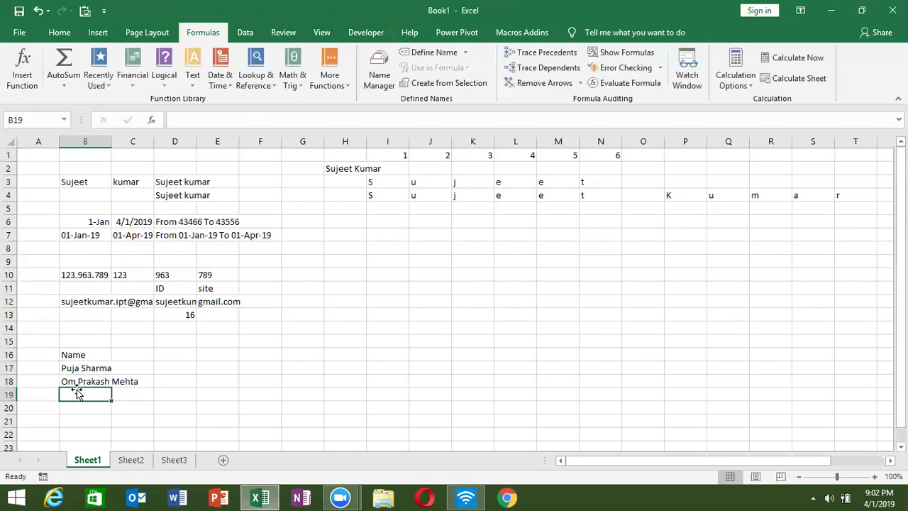
key("Return")
Add the headings F in C16 and L in D16 beside the Name list.
left_click(78, 394)
key("ctrl+Up")
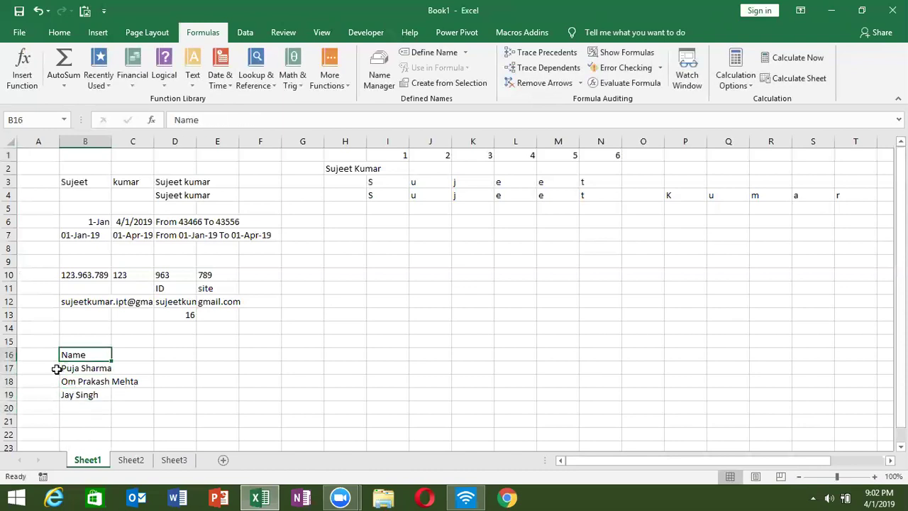
key("Right")
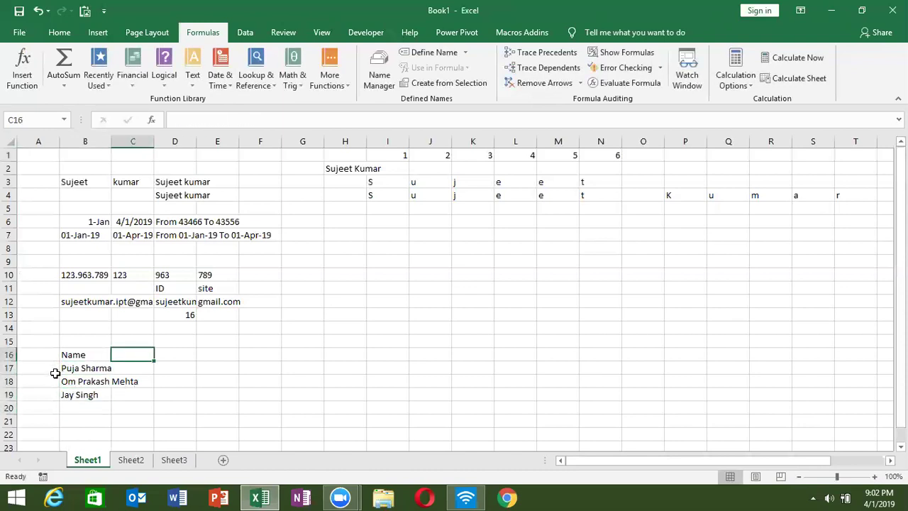
type("F")
key("Tab")
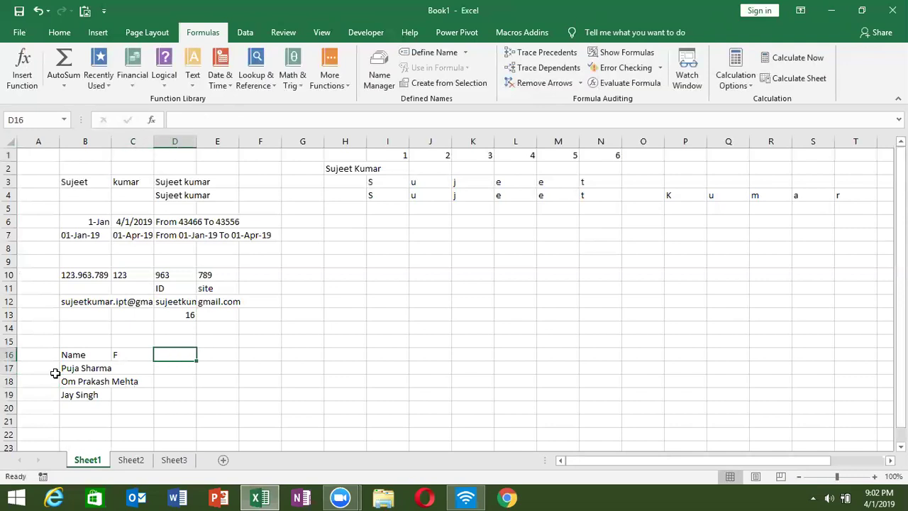
type("L")
key("Return")
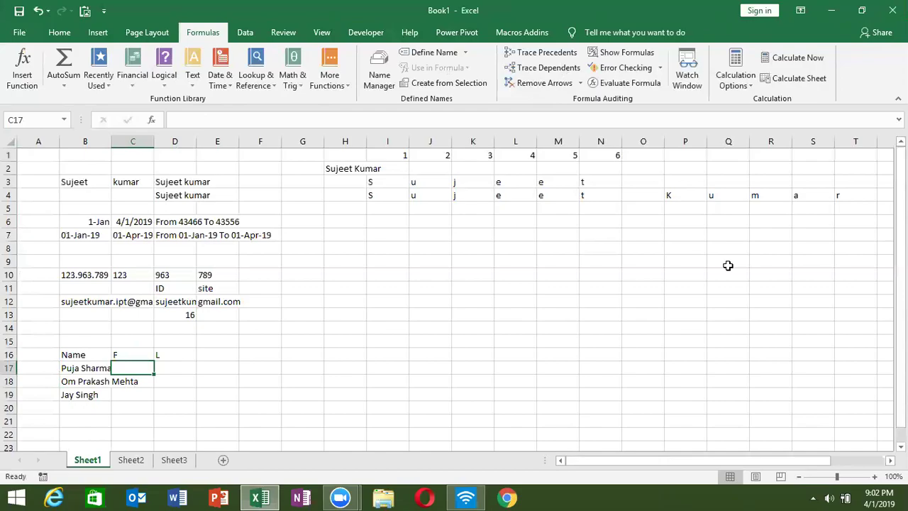
Press Windows+D to minimize Excel, leaving Book1 open behind the desktop.
key("super+d")
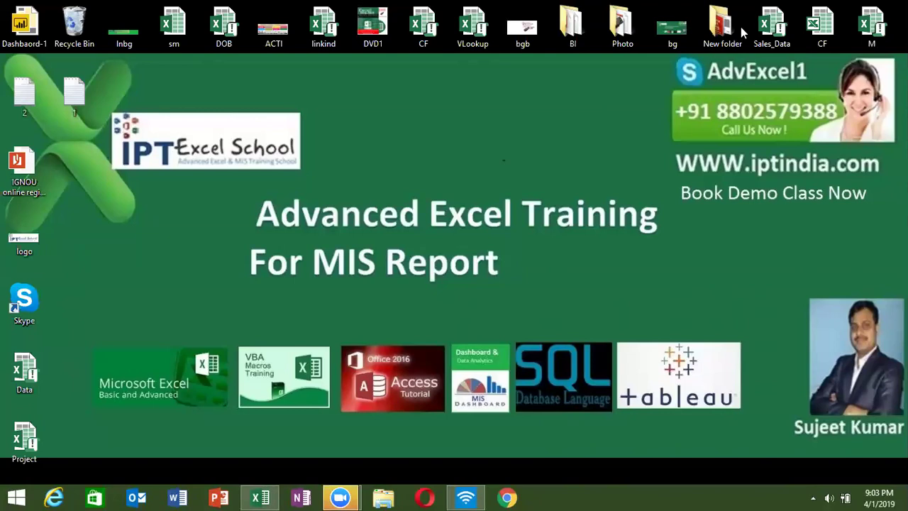
right_click(542, 119)
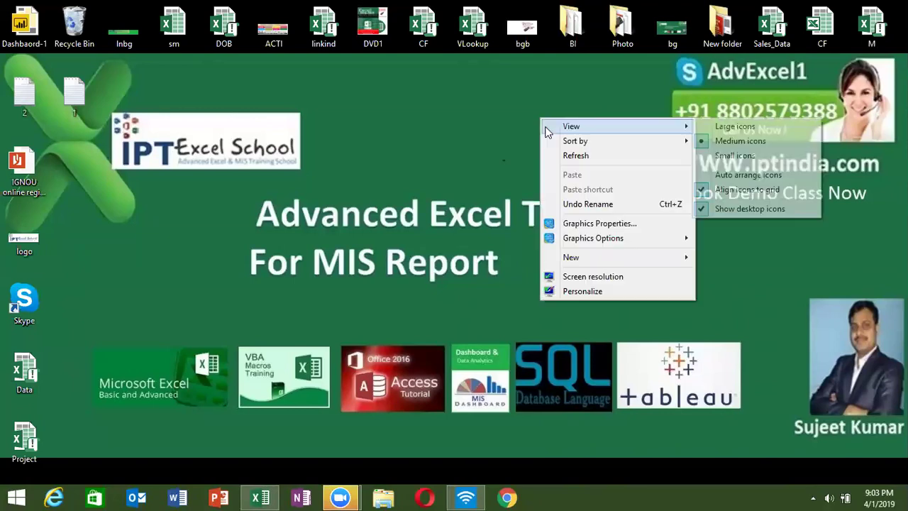
left_click(594, 154)
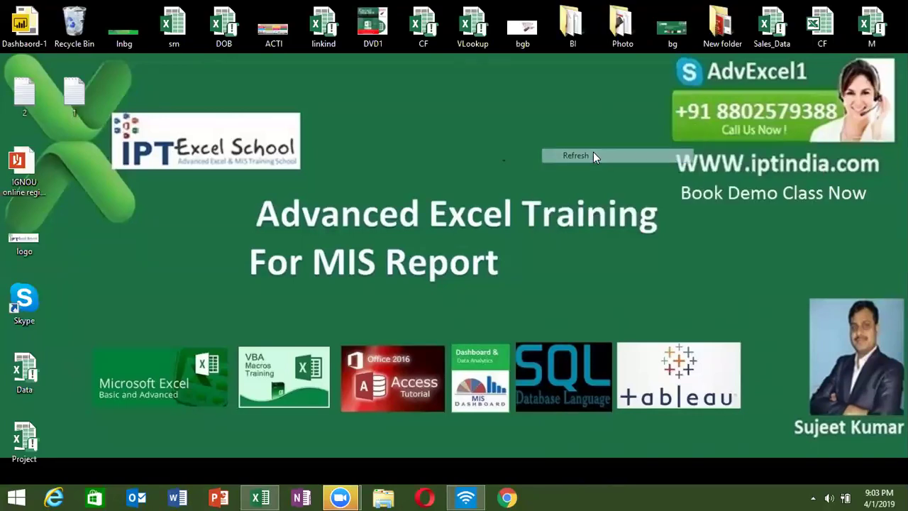